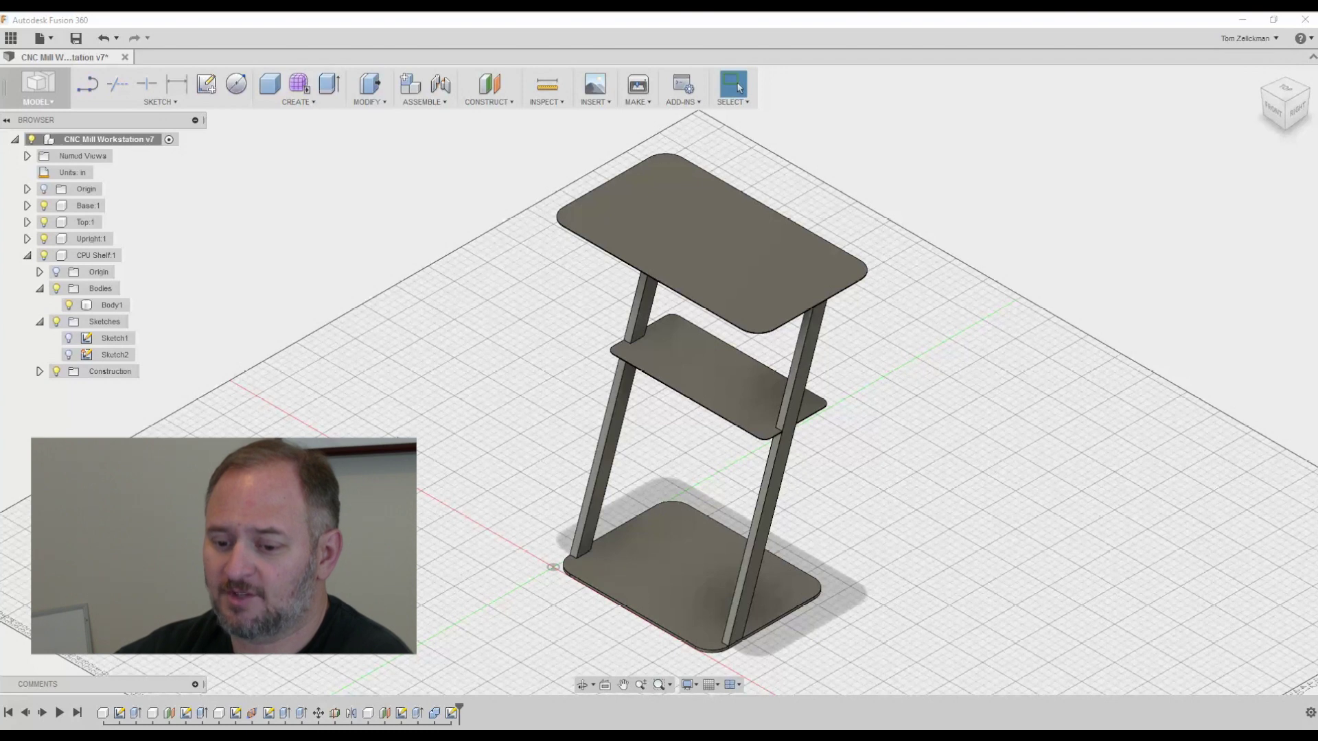
# Roll the timeline back to the beginning so only the origin remains.
pyautogui.click(8, 714)
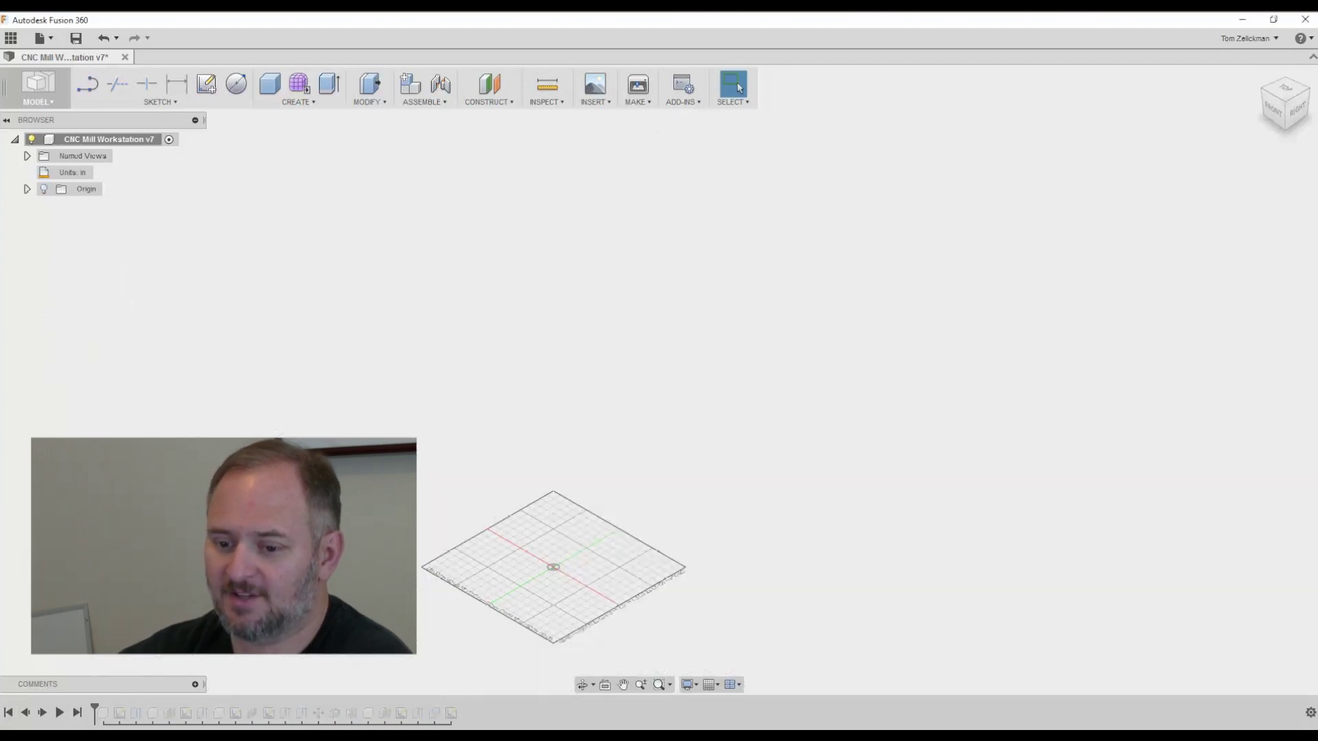
# Step the timeline forward until the rounded Base:1 plate is rebuilt and Top:1 is added.
pyautogui.click(43, 713)
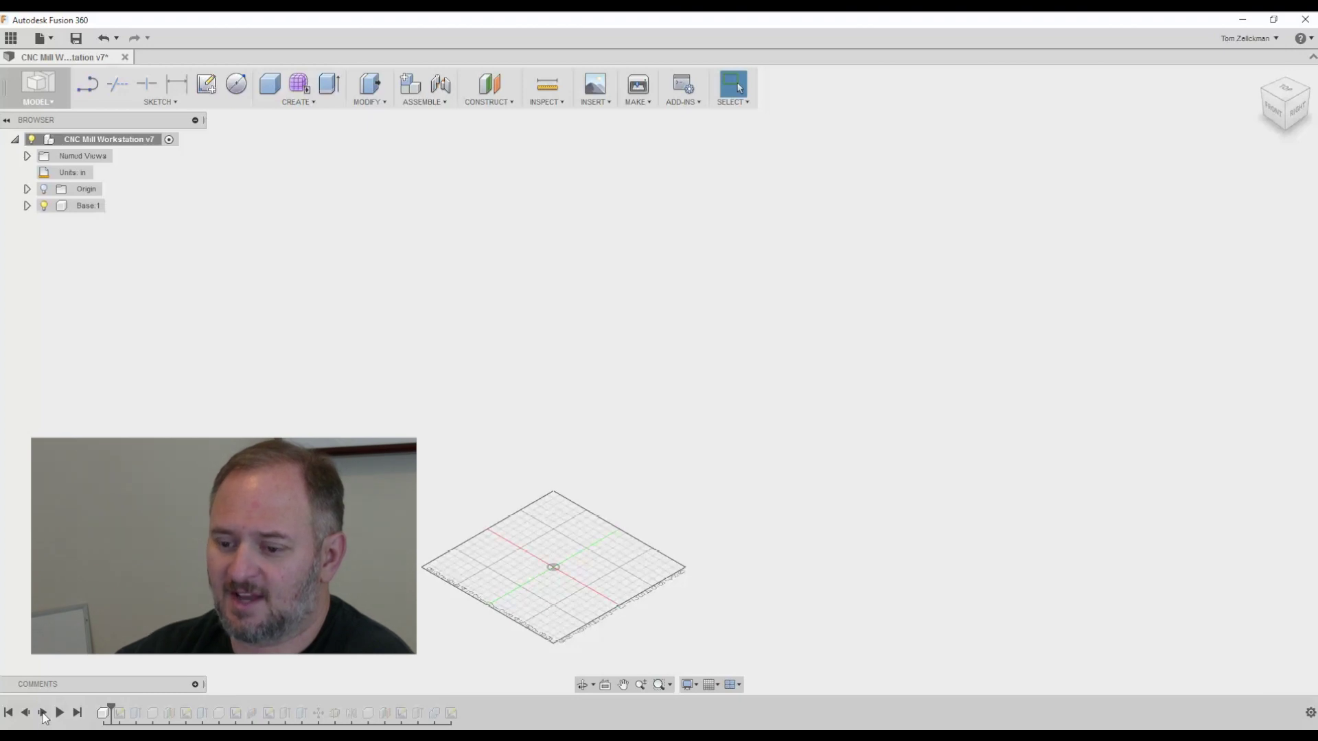
pyautogui.click(43, 716)
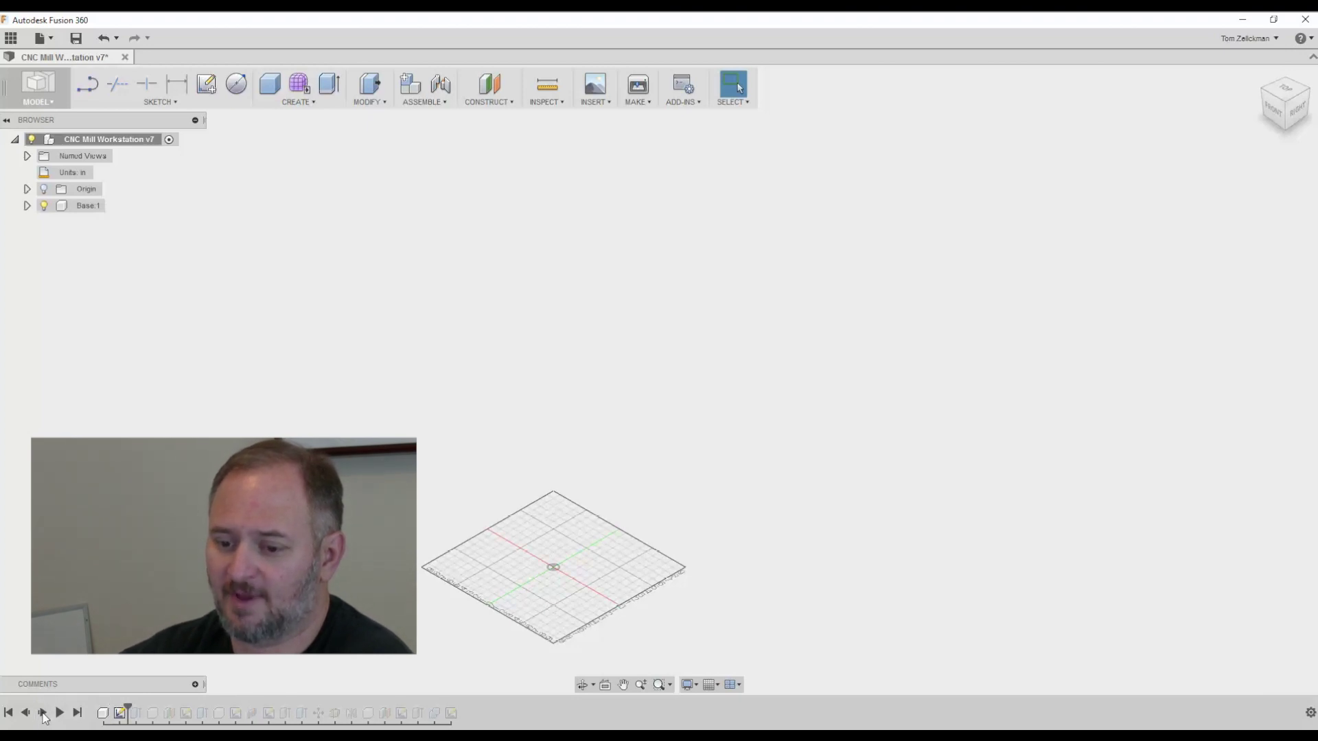
pyautogui.click(43, 715)
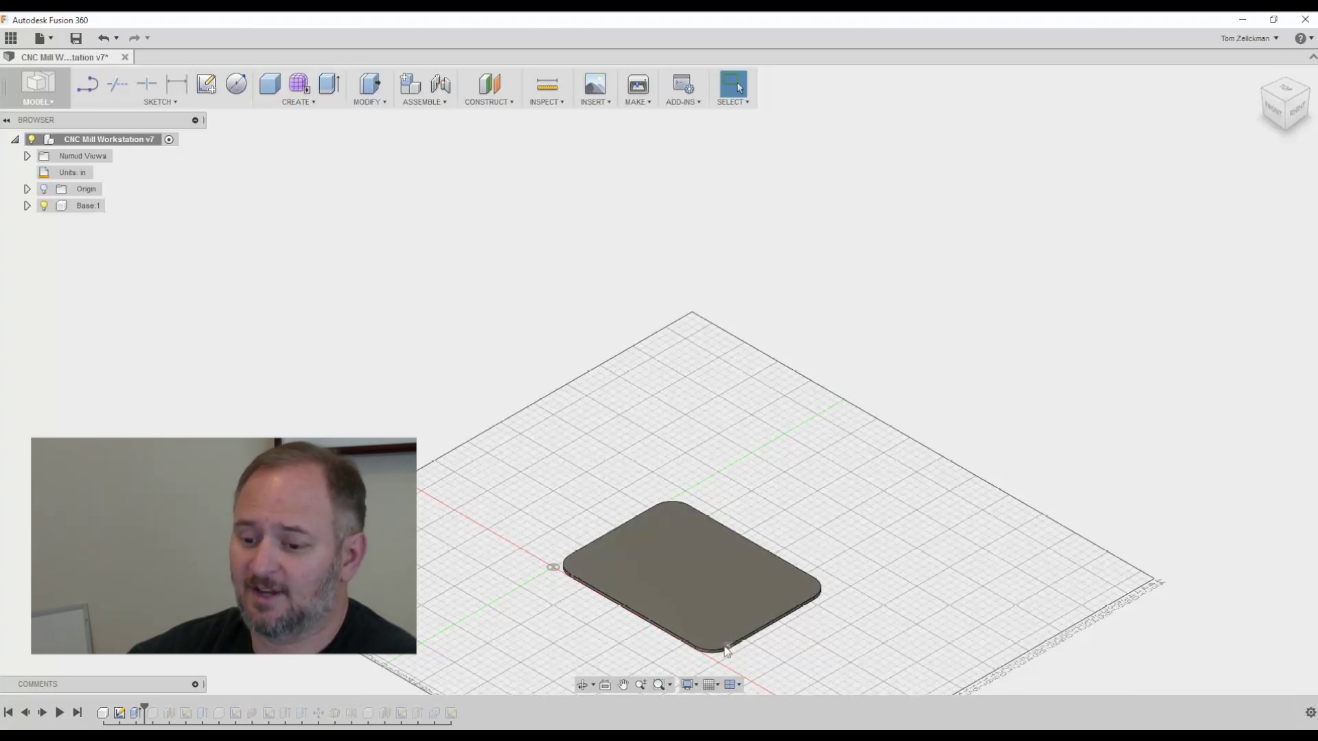
pyautogui.click(42, 714)
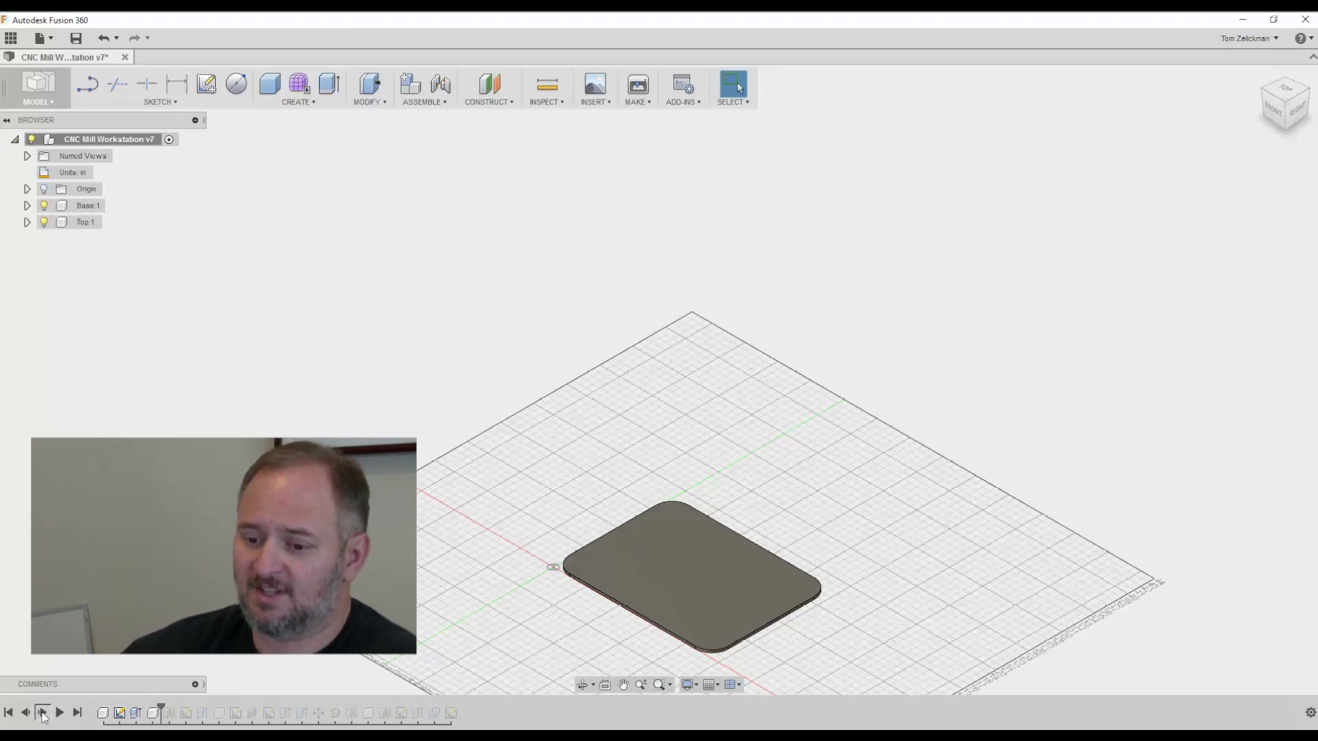
# Advance the history until the Top:1 plate appears and the Upright:1 component is added.
pyautogui.click(42, 714)
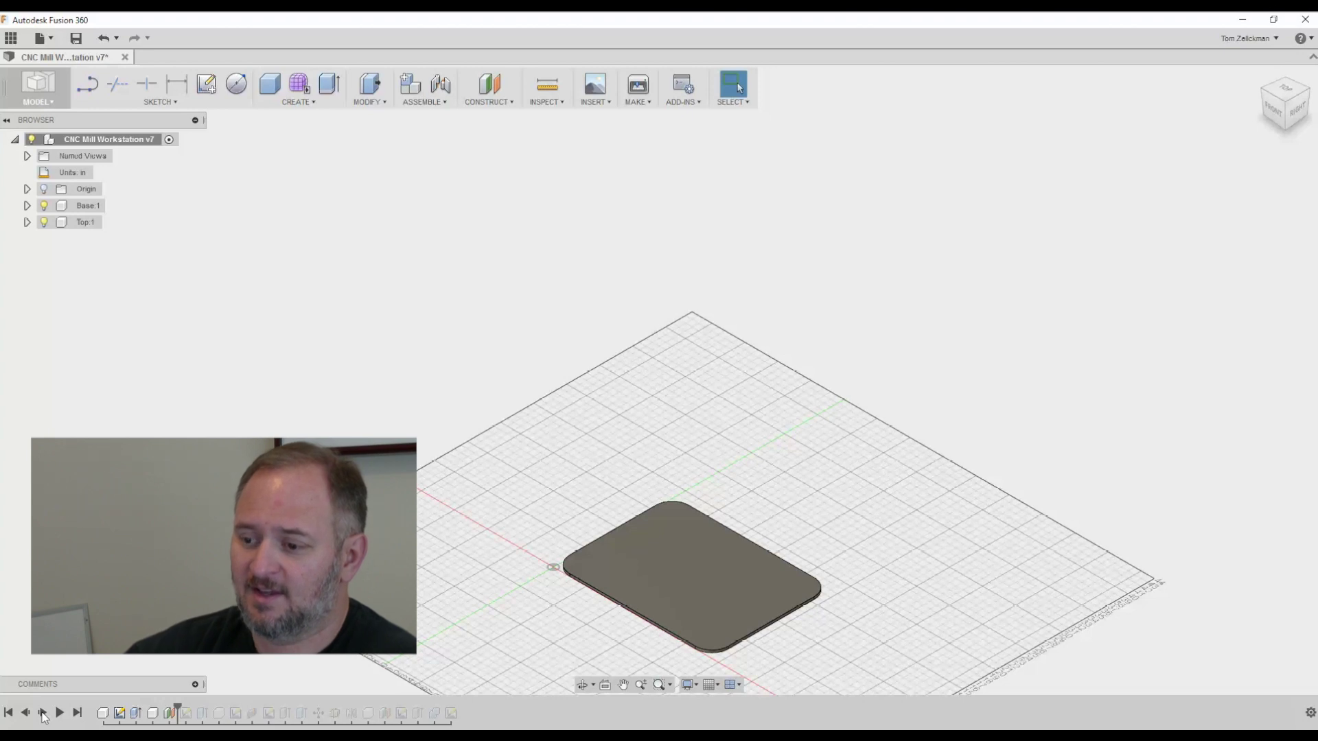
pyautogui.click(42, 715)
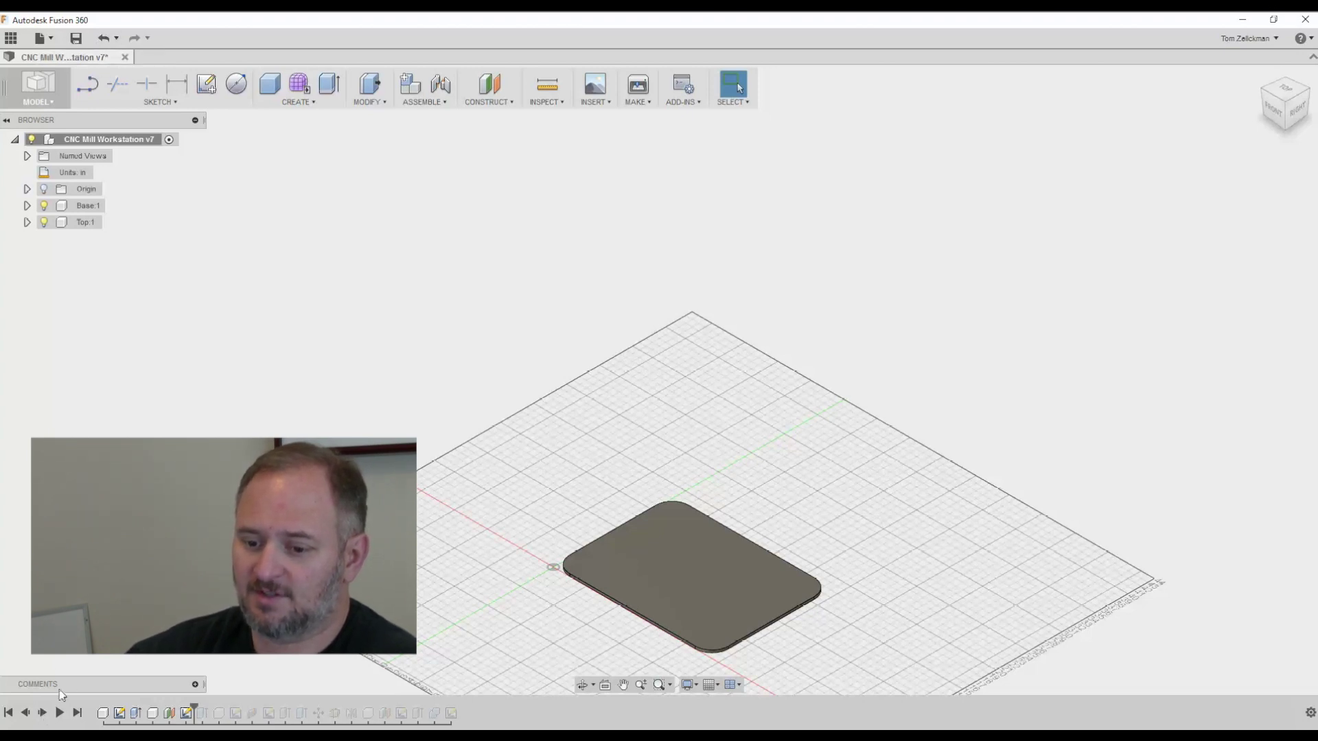
pyautogui.moveTo(194, 709); pyautogui.dragTo(210, 709)
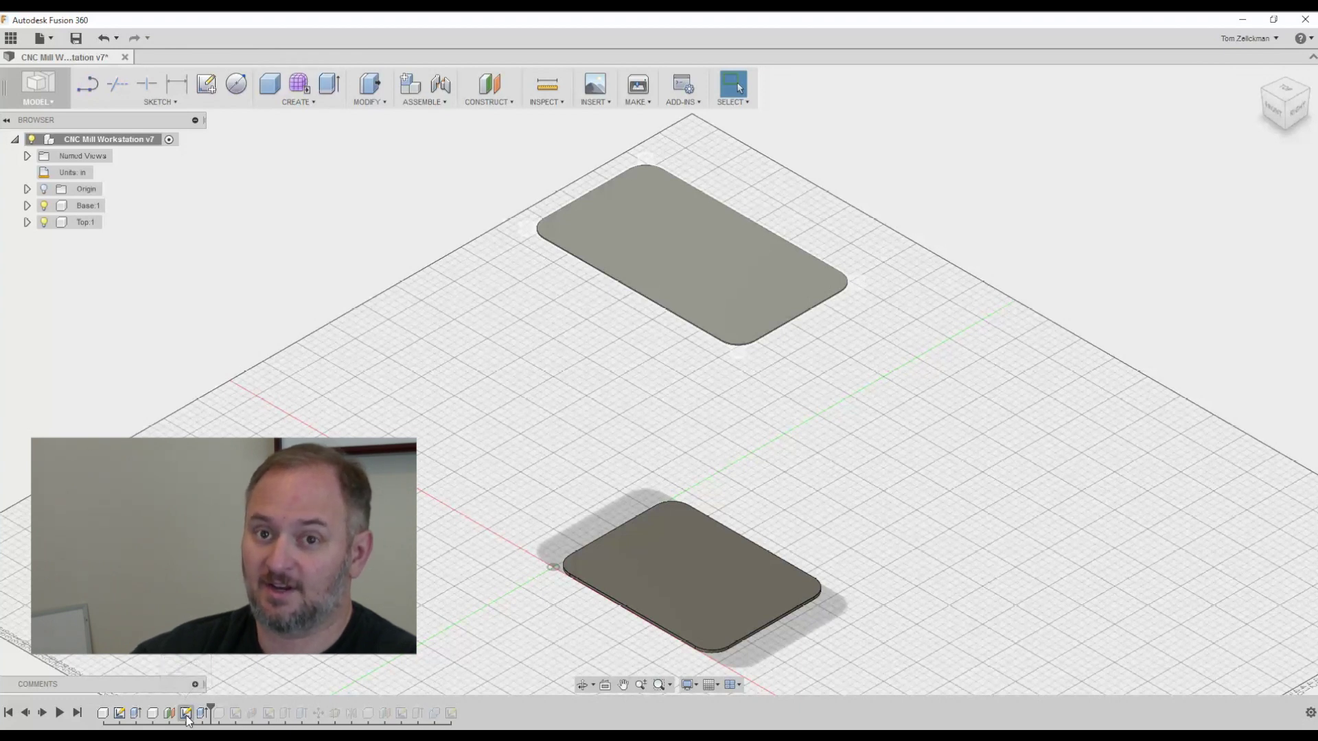
pyautogui.click(44, 714)
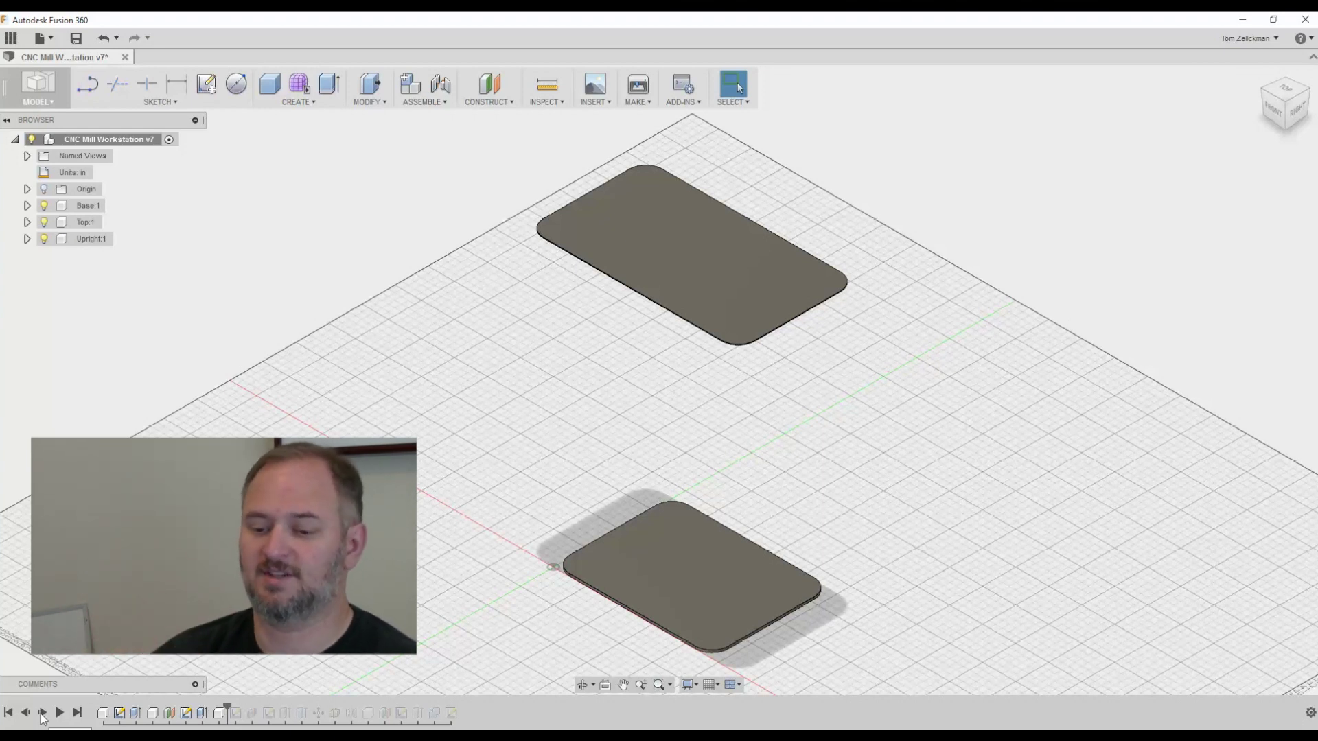
# Step through Upright:1, inspecting its Plane1 and Sketch2, until the slanted post extrudes.
pyautogui.click(42, 714)
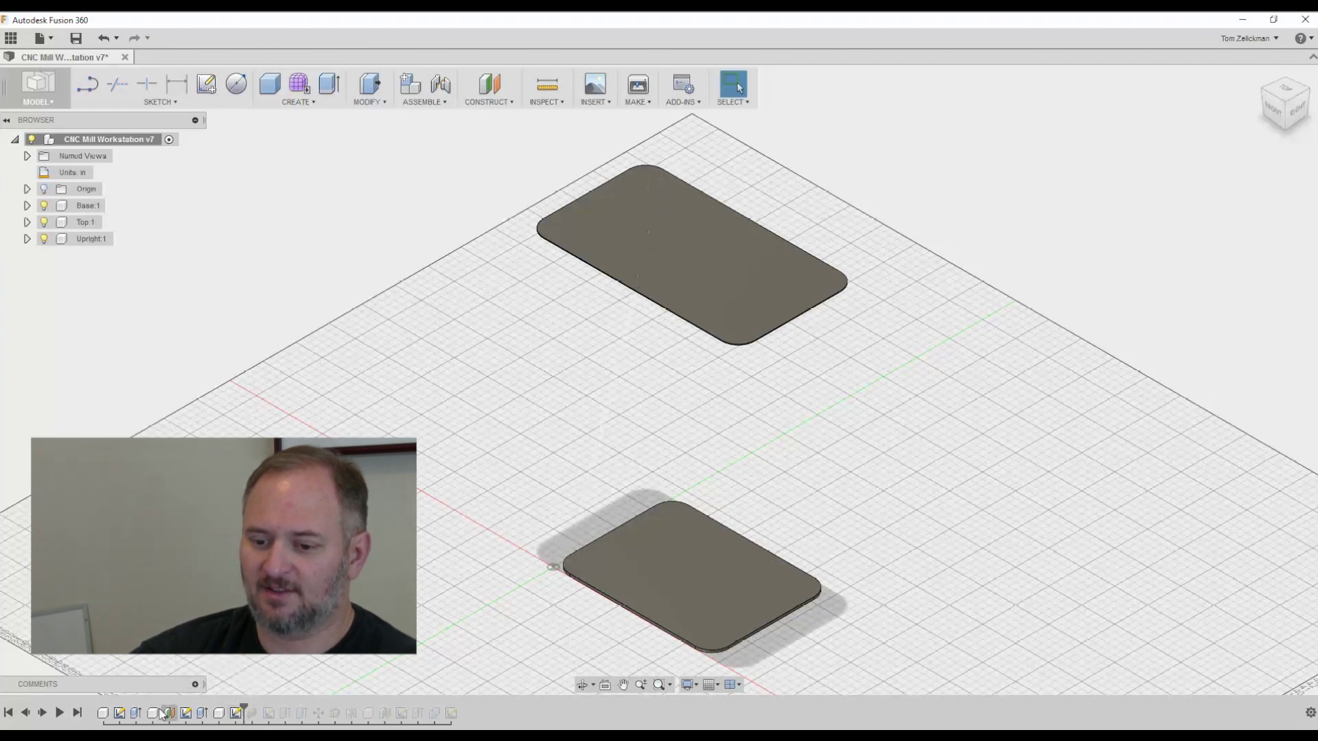
pyautogui.click(43, 713)
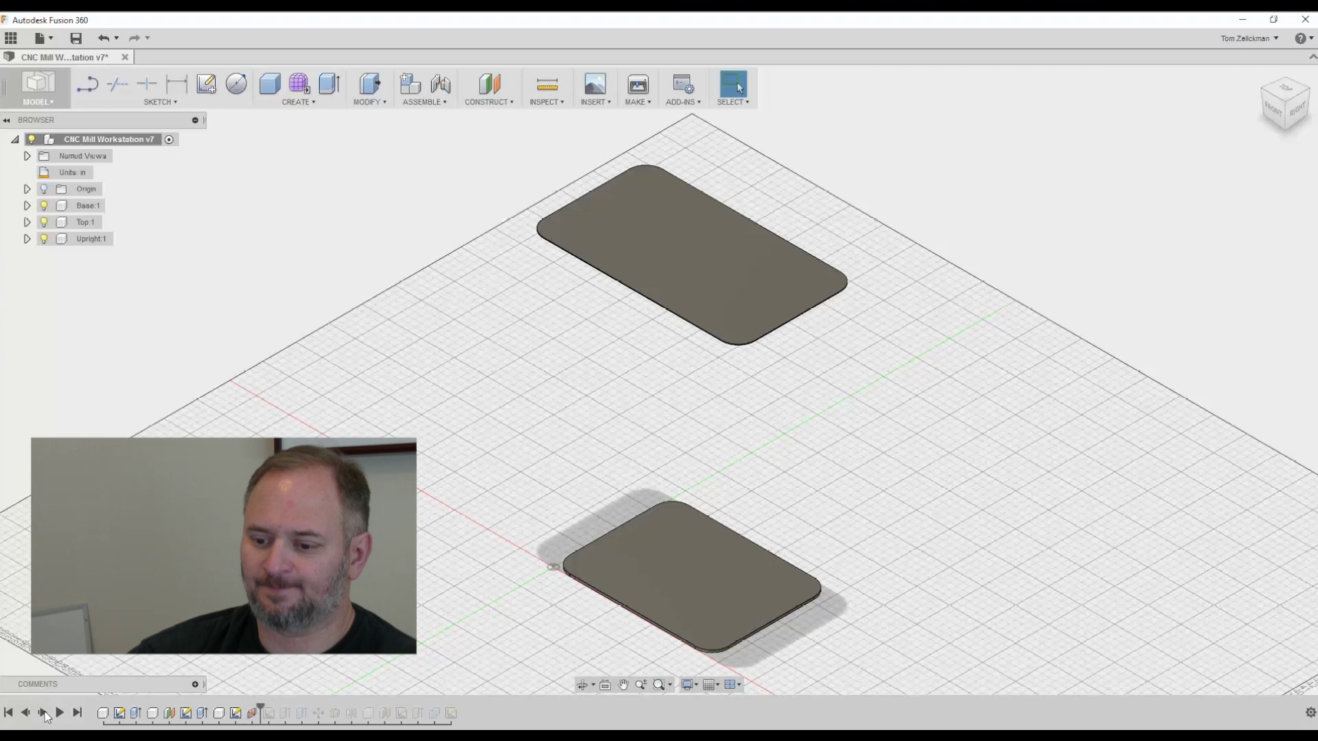
pyautogui.click(42, 713)
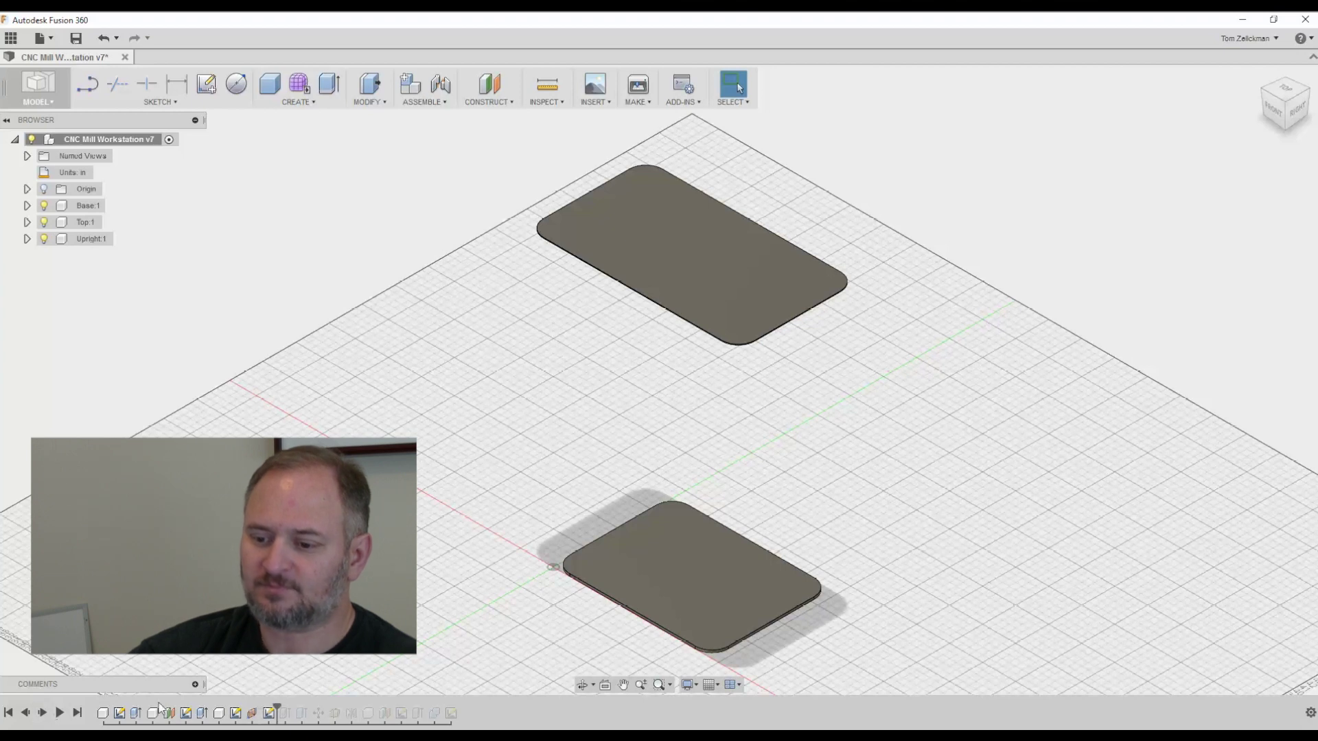
pyautogui.click(252, 715)
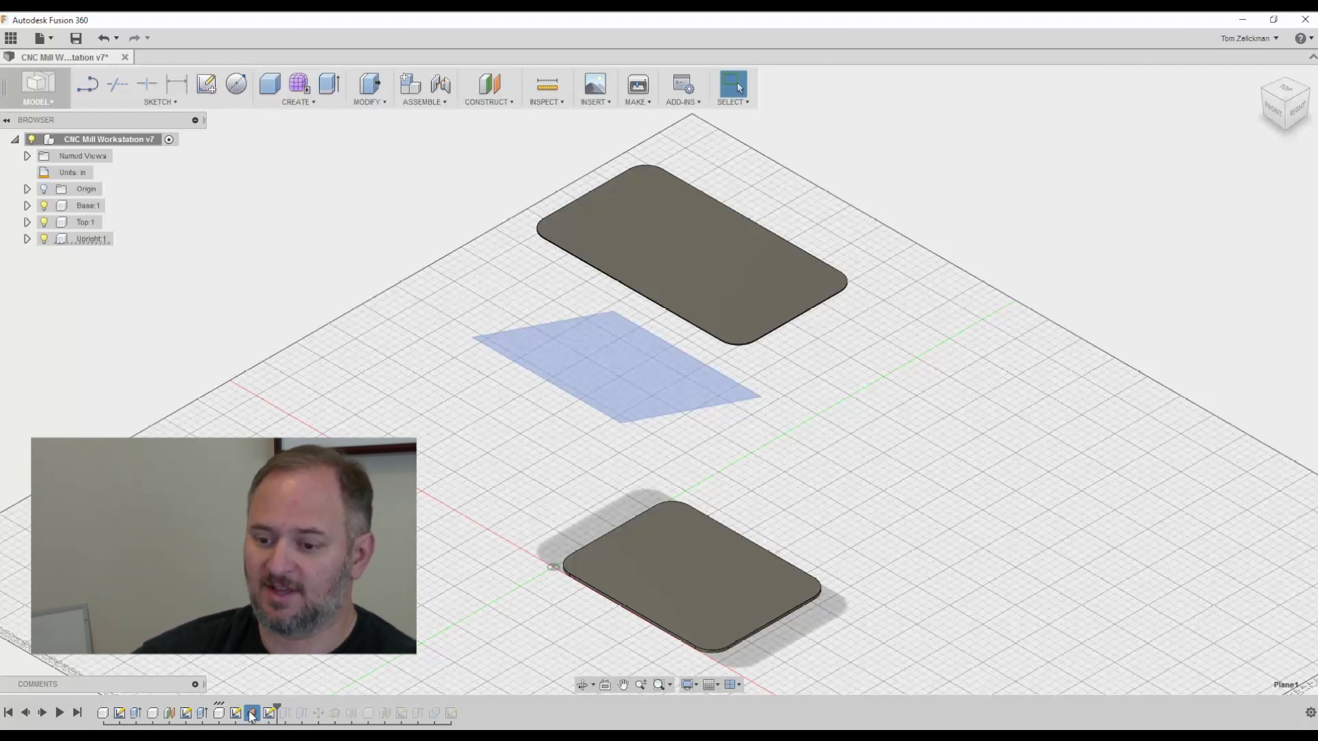
pyautogui.click(270, 714)
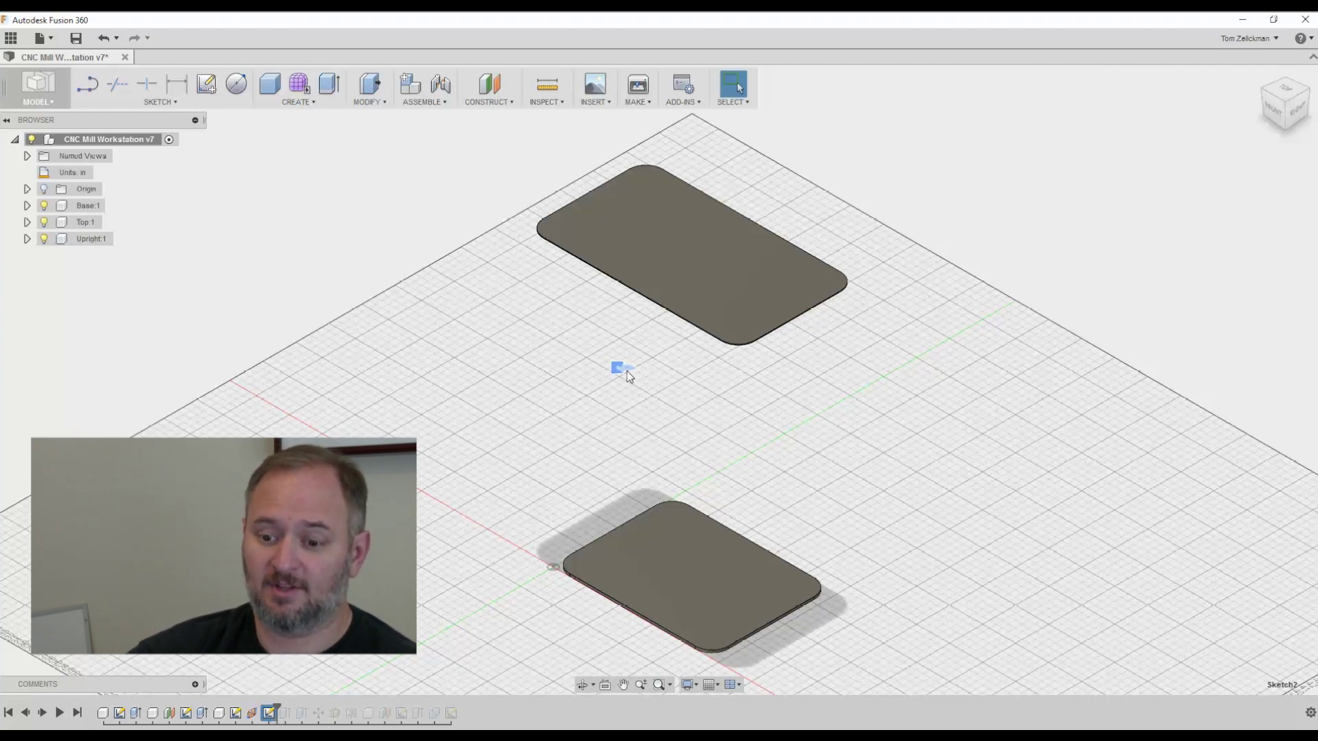
pyautogui.click(43, 714)
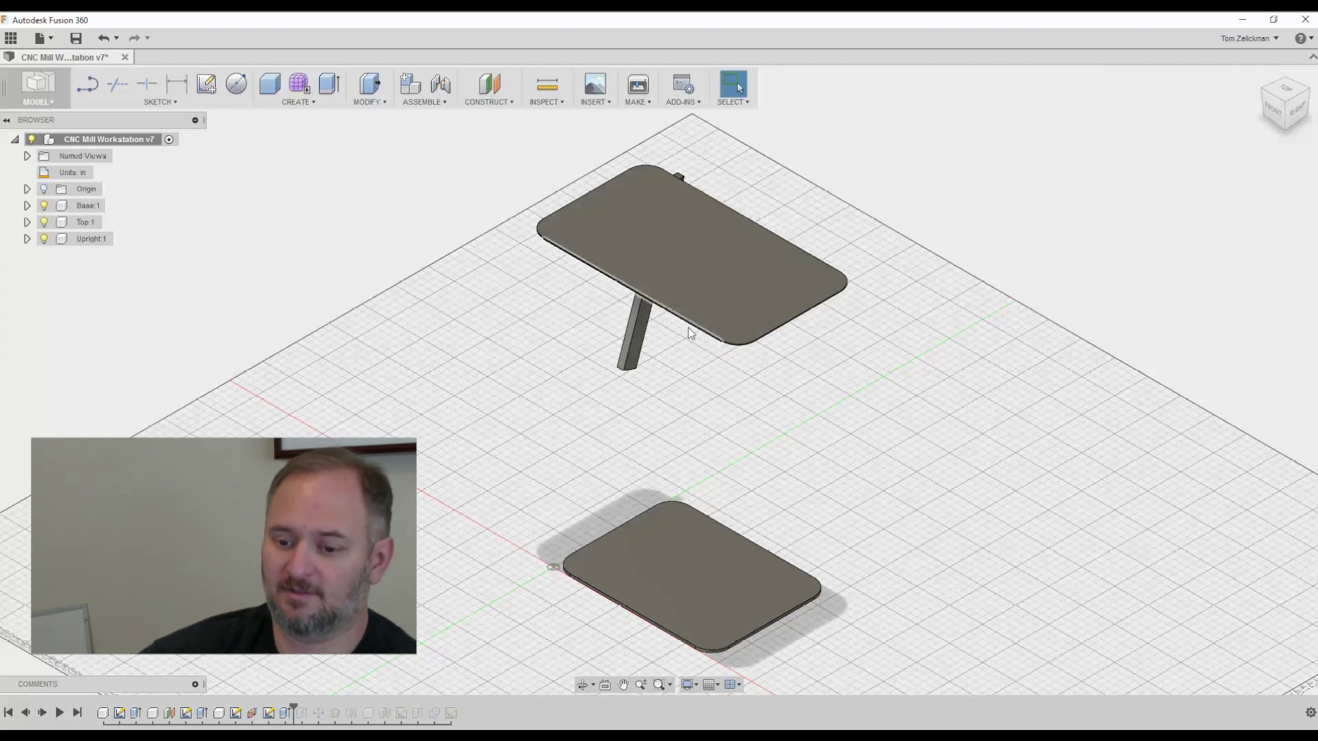
# Step forward until the upright extrusion and its mirrored second upright both appear.
pyautogui.click(42, 714)
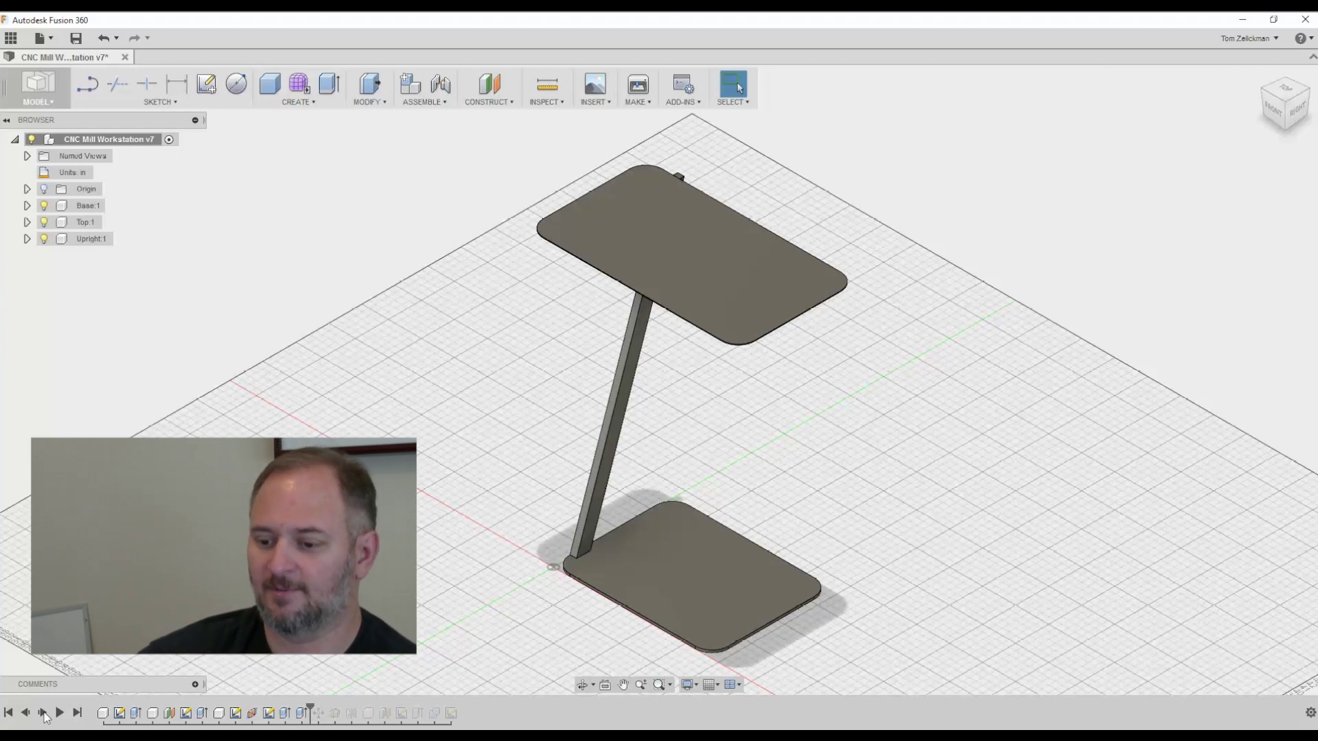
pyautogui.click(43, 714)
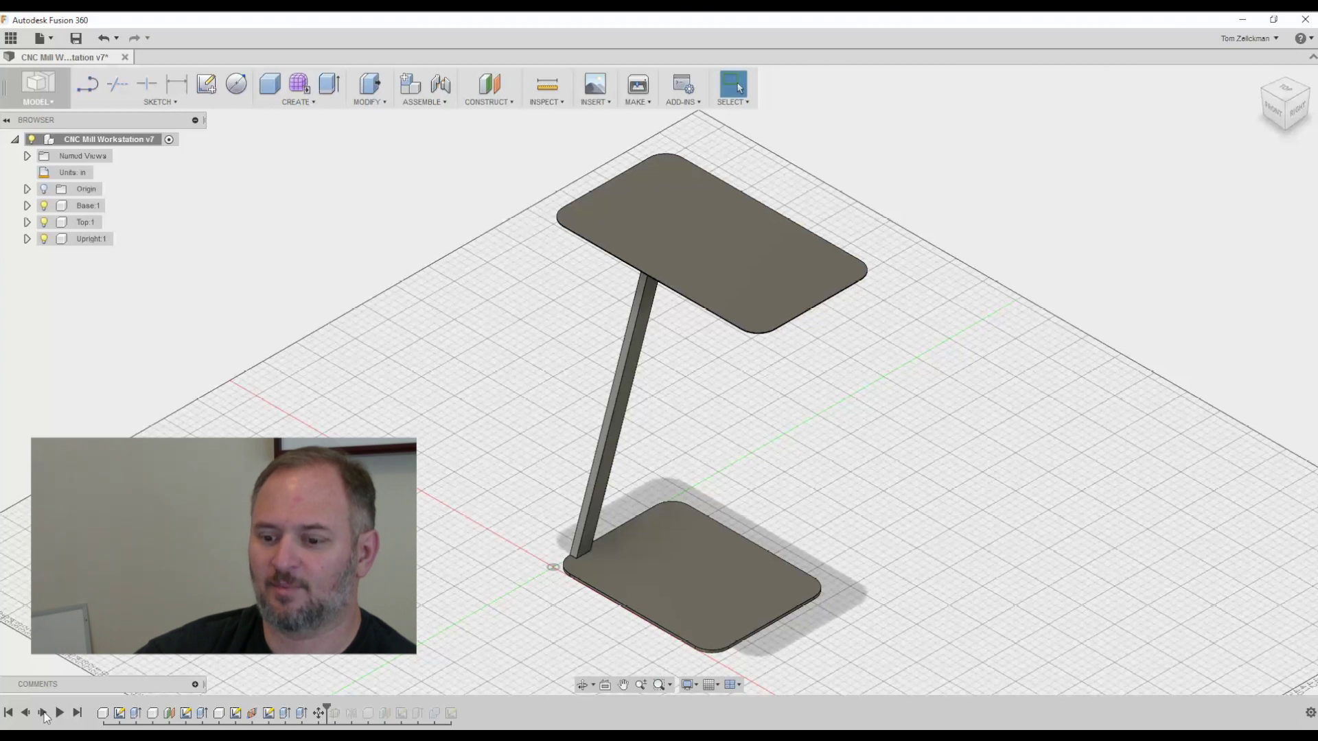
pyautogui.click(43, 714)
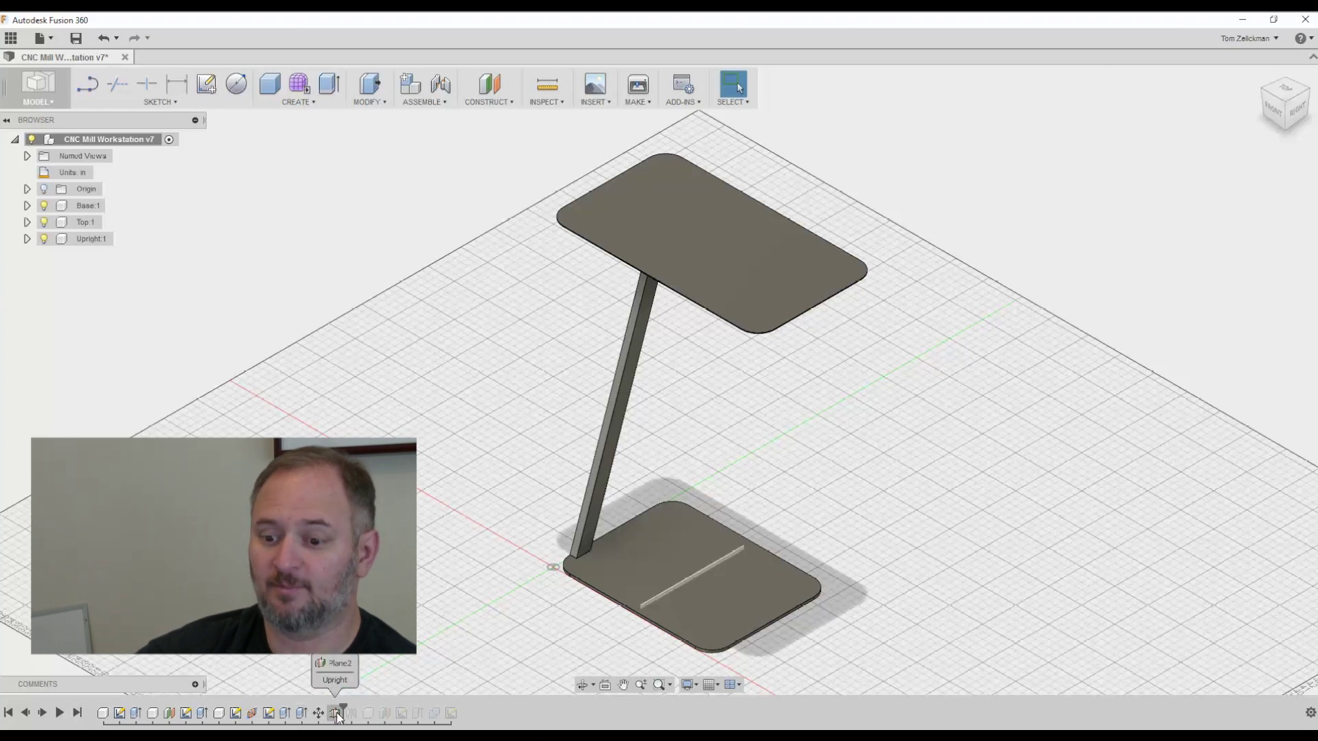
pyautogui.click(43, 715)
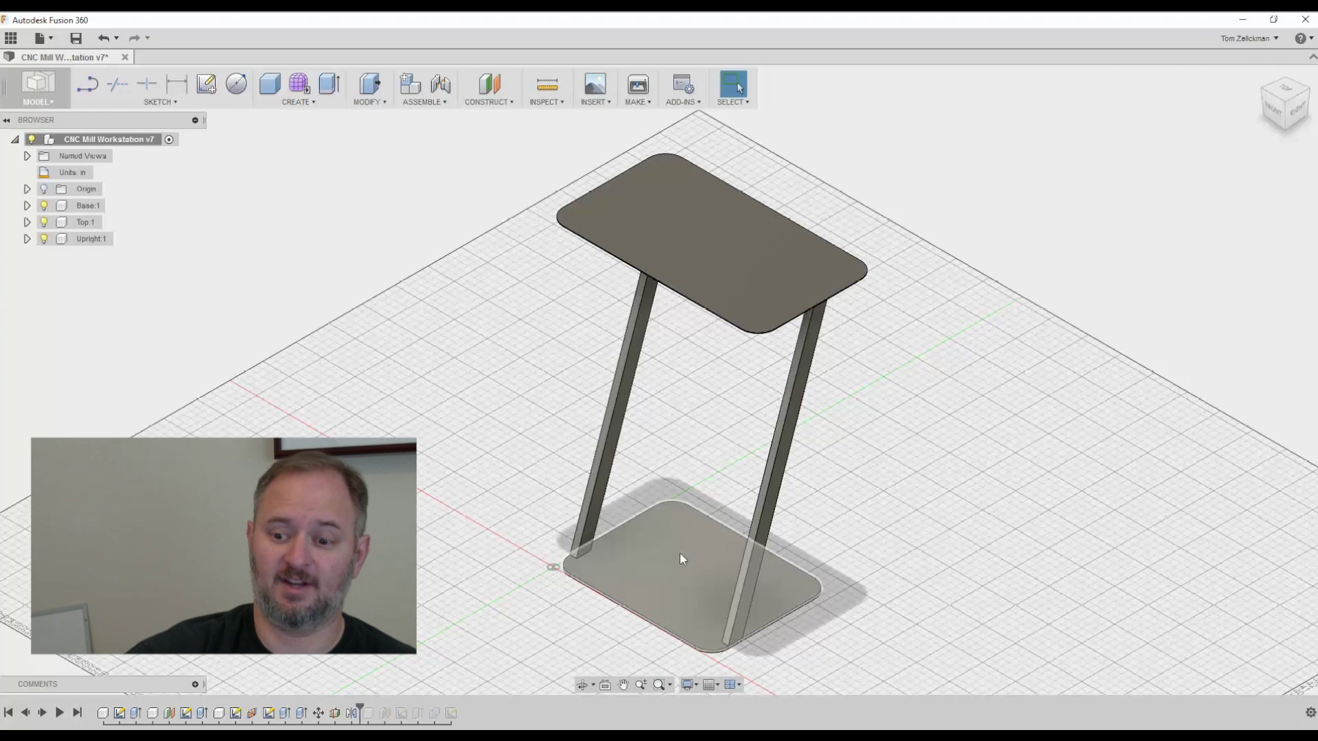
# Step forward through CPU Shelf:1 and its Plane1 until the shelf plate appears.
pyautogui.click(43, 714)
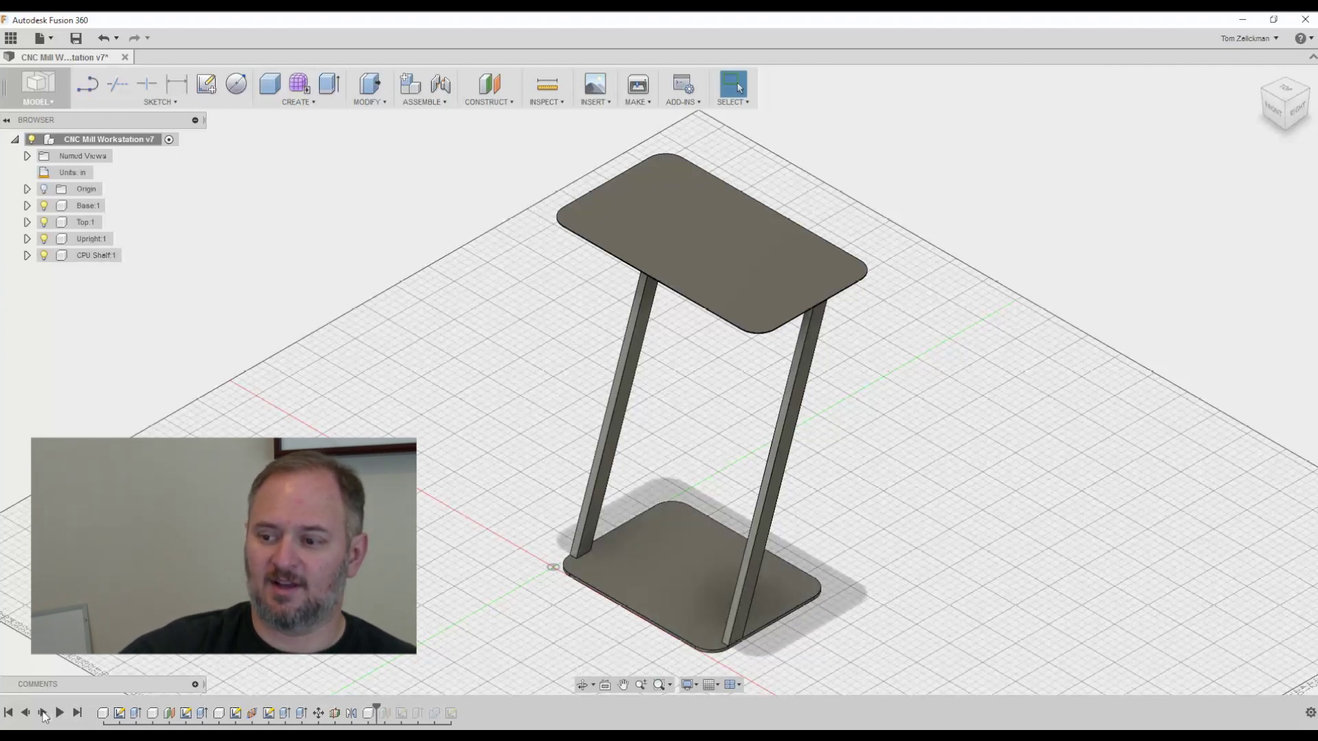
pyautogui.click(42, 713)
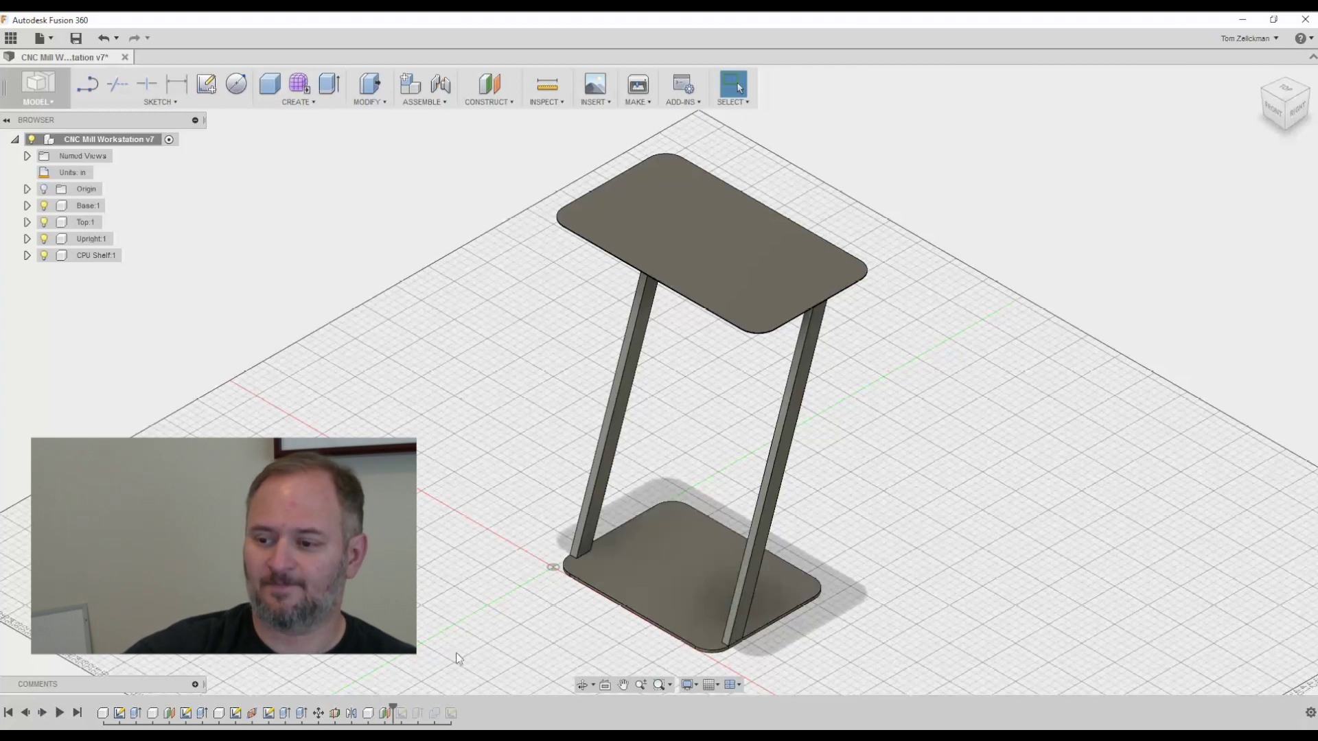
pyautogui.click(384, 715)
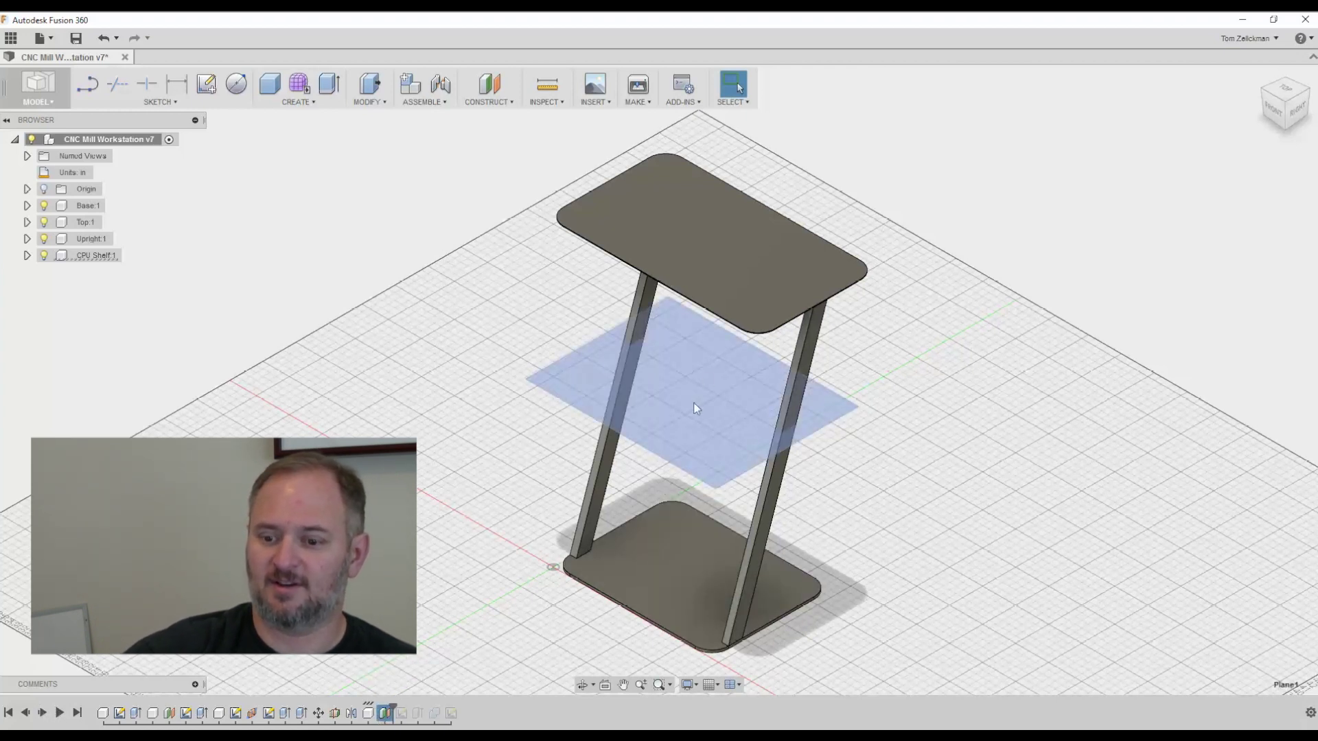
pyautogui.click(43, 713)
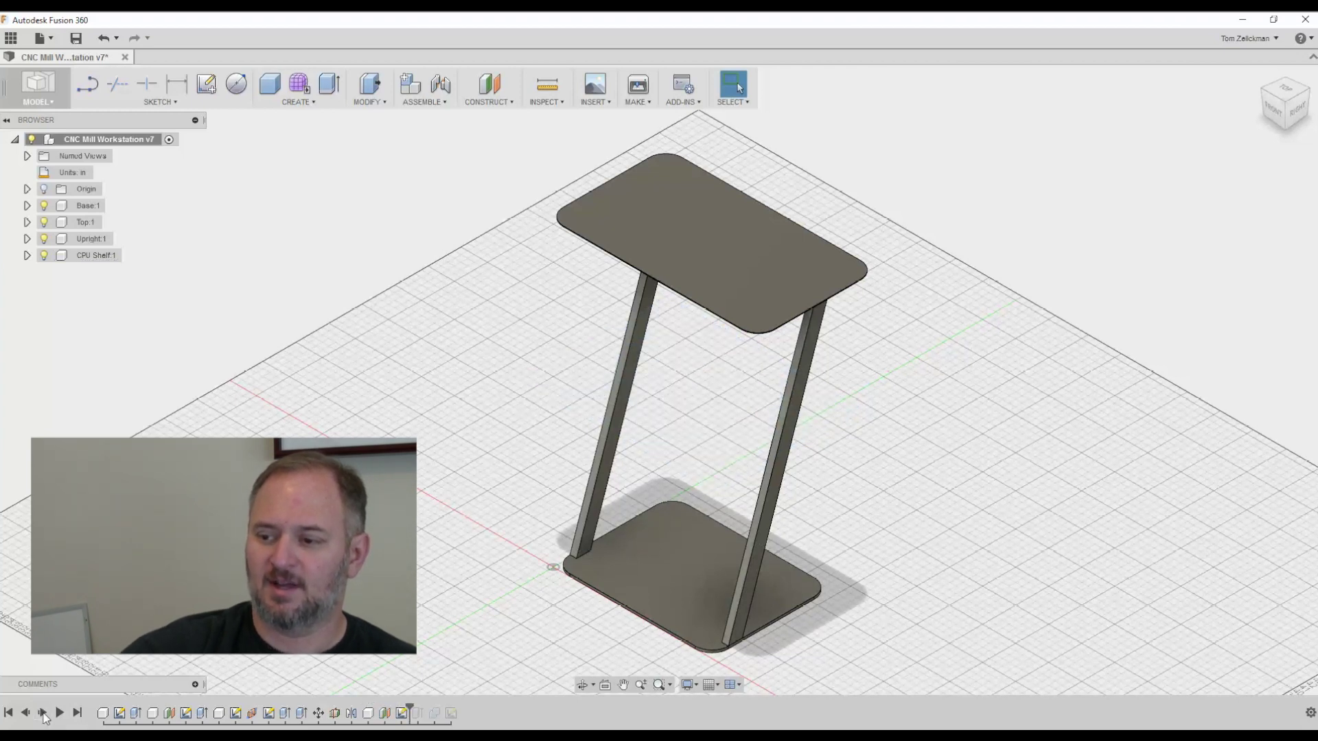
pyautogui.click(43, 714)
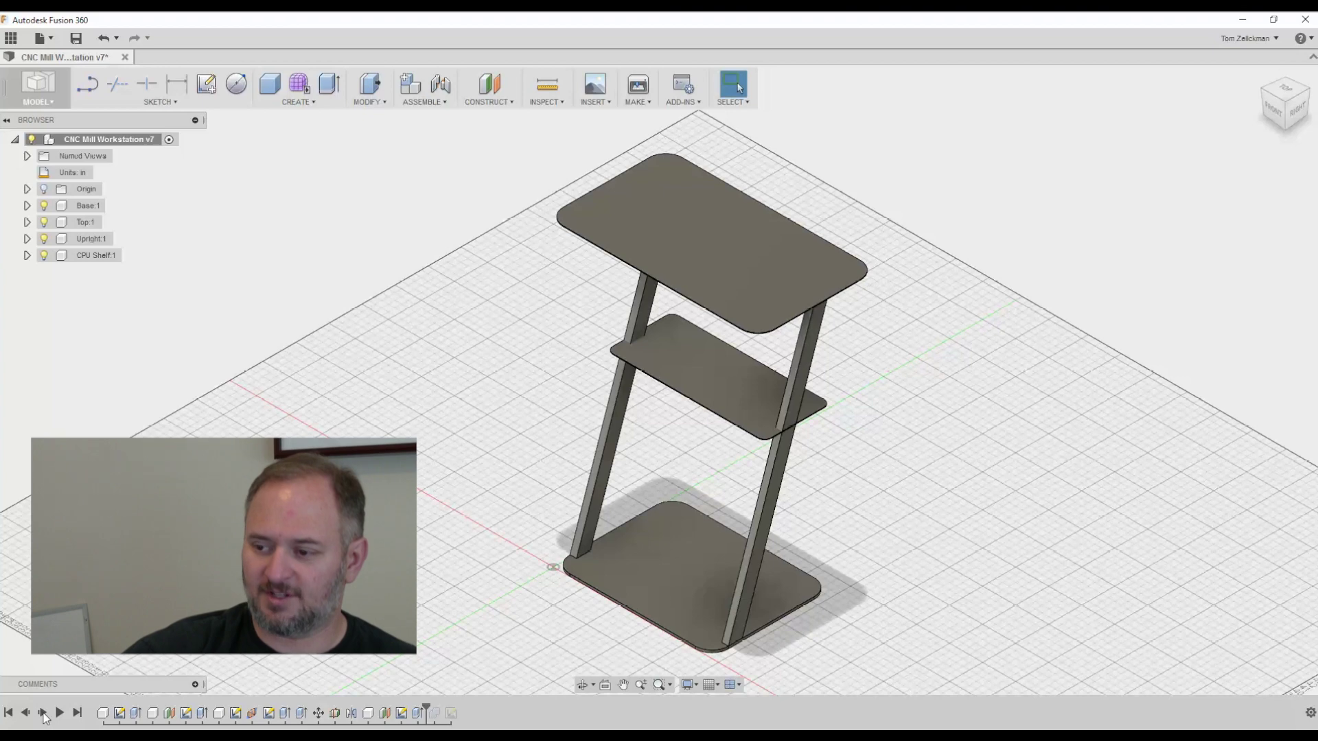
# Zoom in and out on the CPU shelf and bring up the Modify menu.
pyautogui.scroll(5, 788, 426)
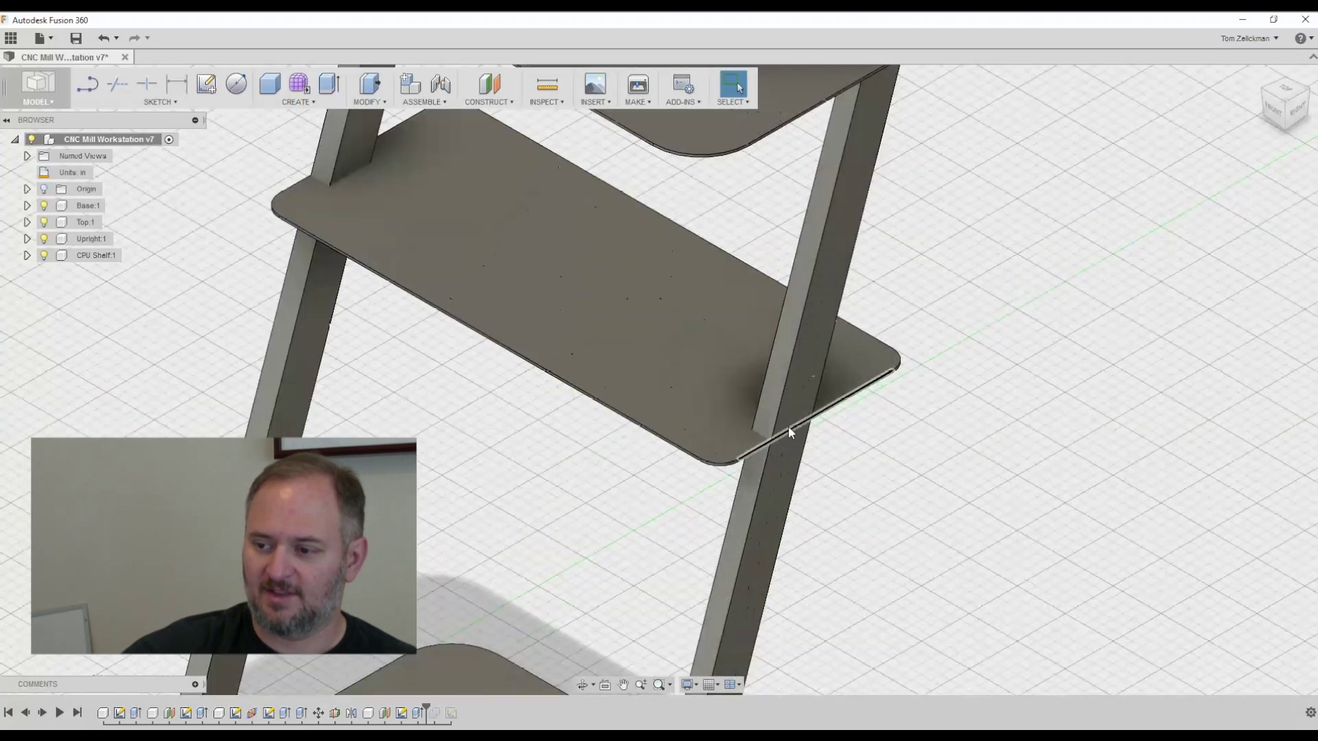
pyautogui.scroll(3, 788, 425)
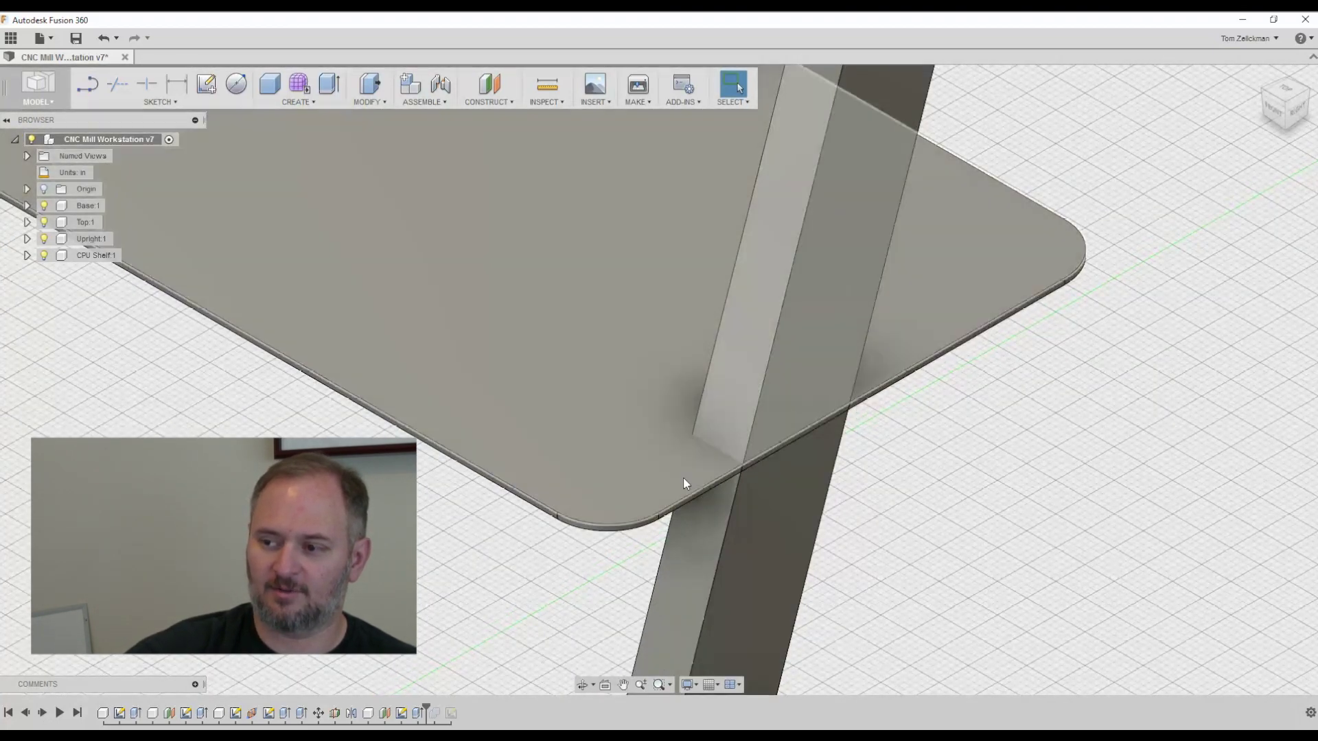
pyautogui.scroll(-4, 686, 445)
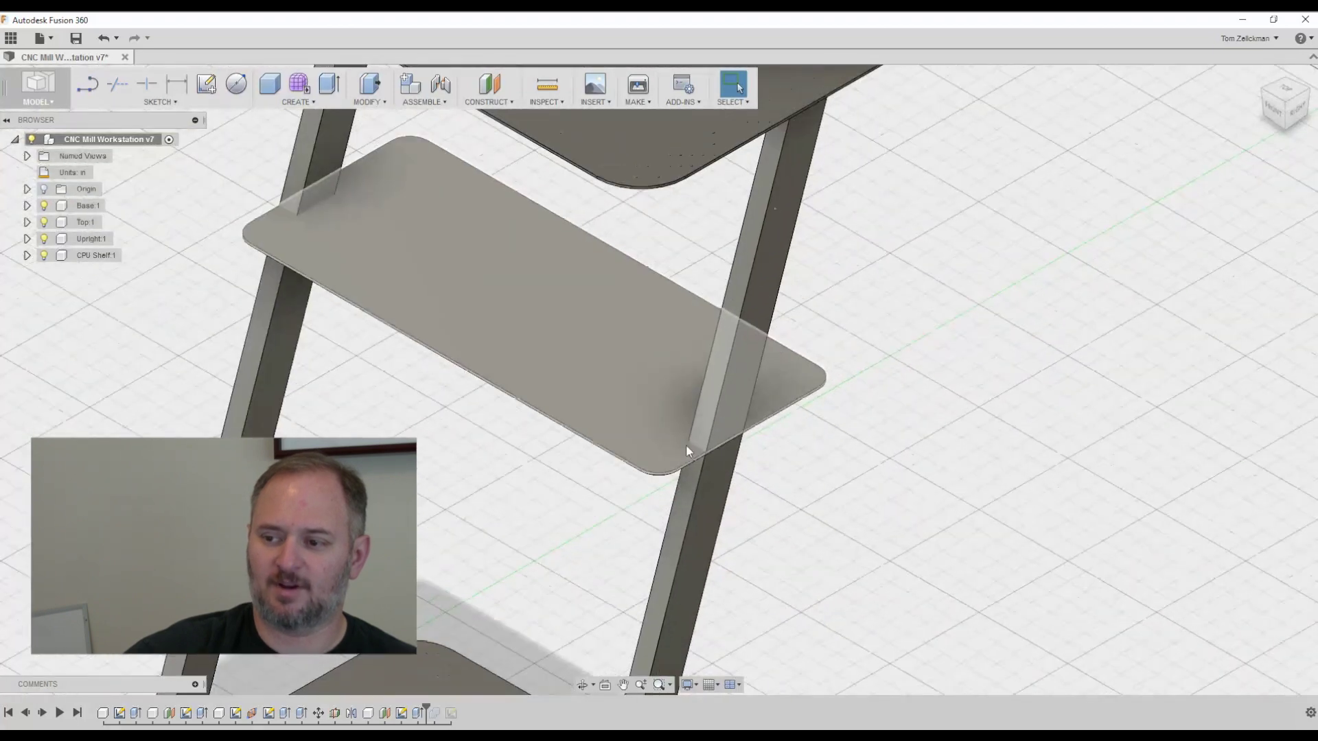
pyautogui.scroll(-6, 686, 444)
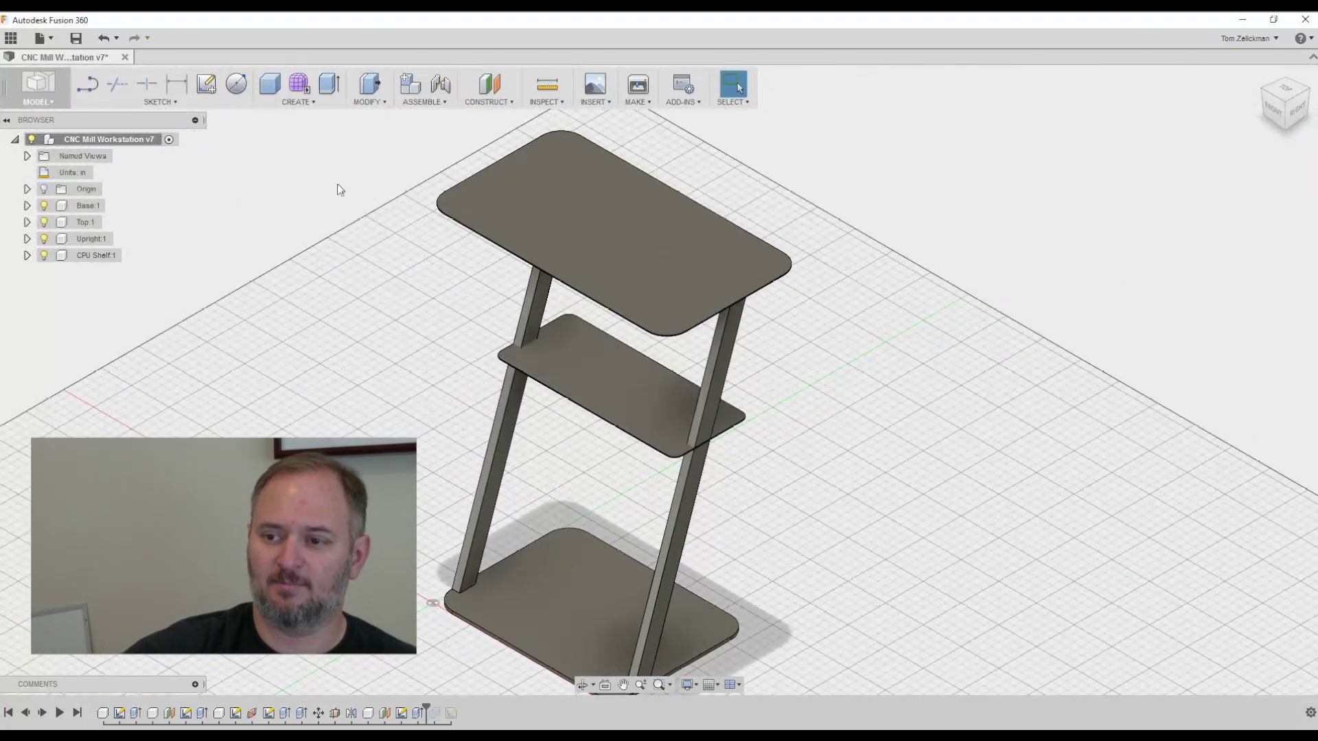
pyautogui.click(363, 102)
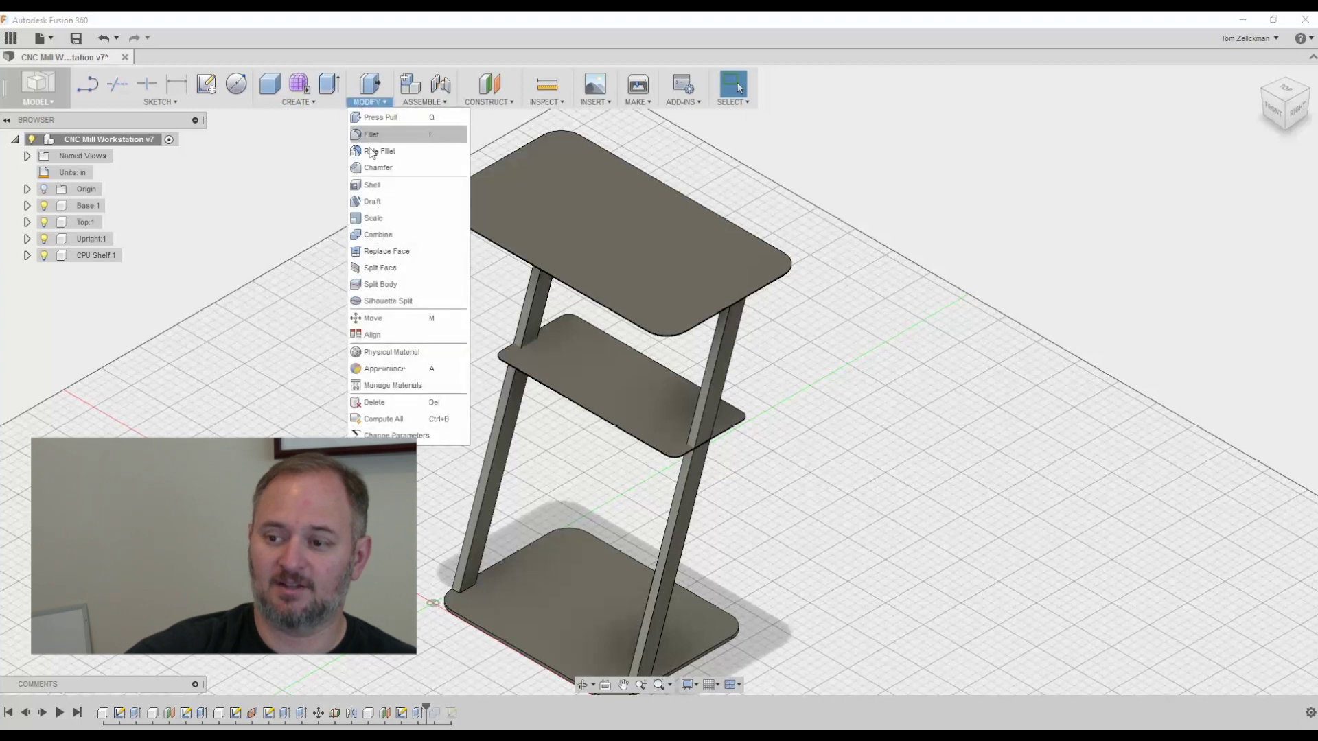
# Dismiss the Modify menu without combining, then step the history forward one feature.
pyautogui.click(394, 237)
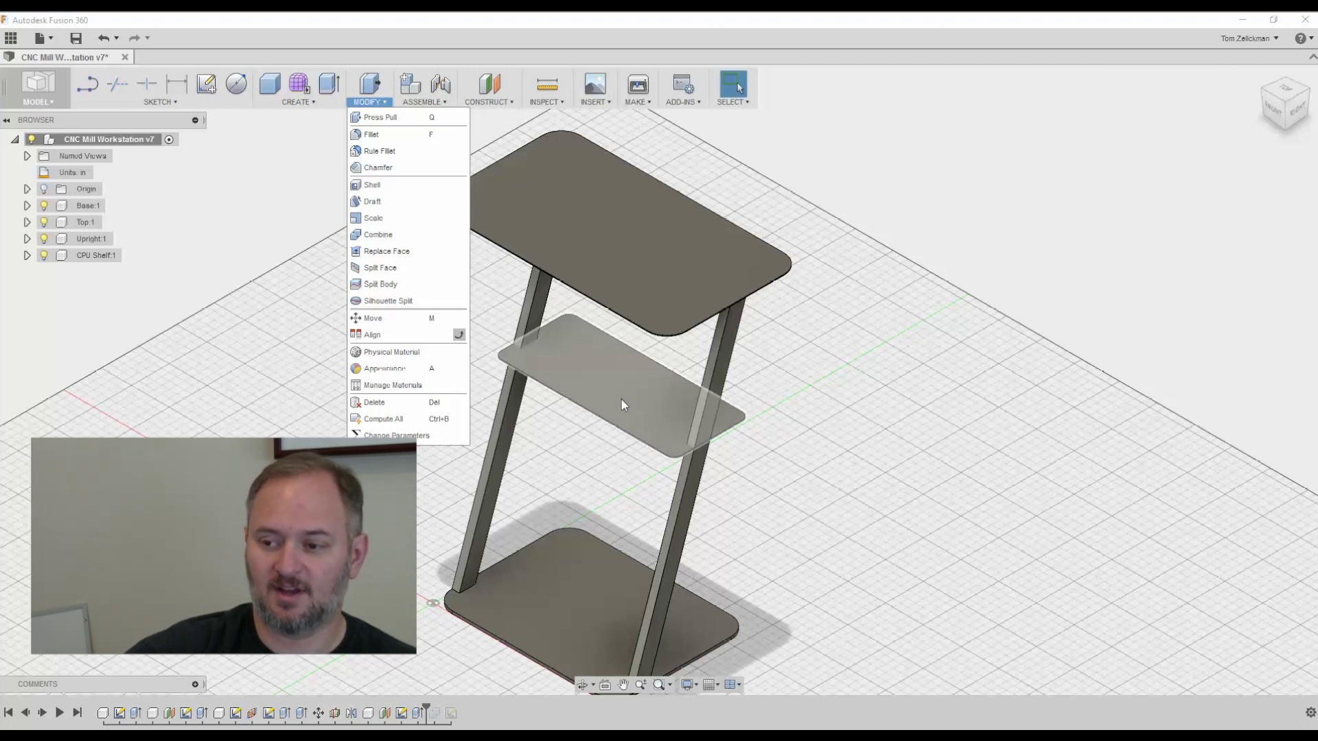
pyautogui.click(286, 324)
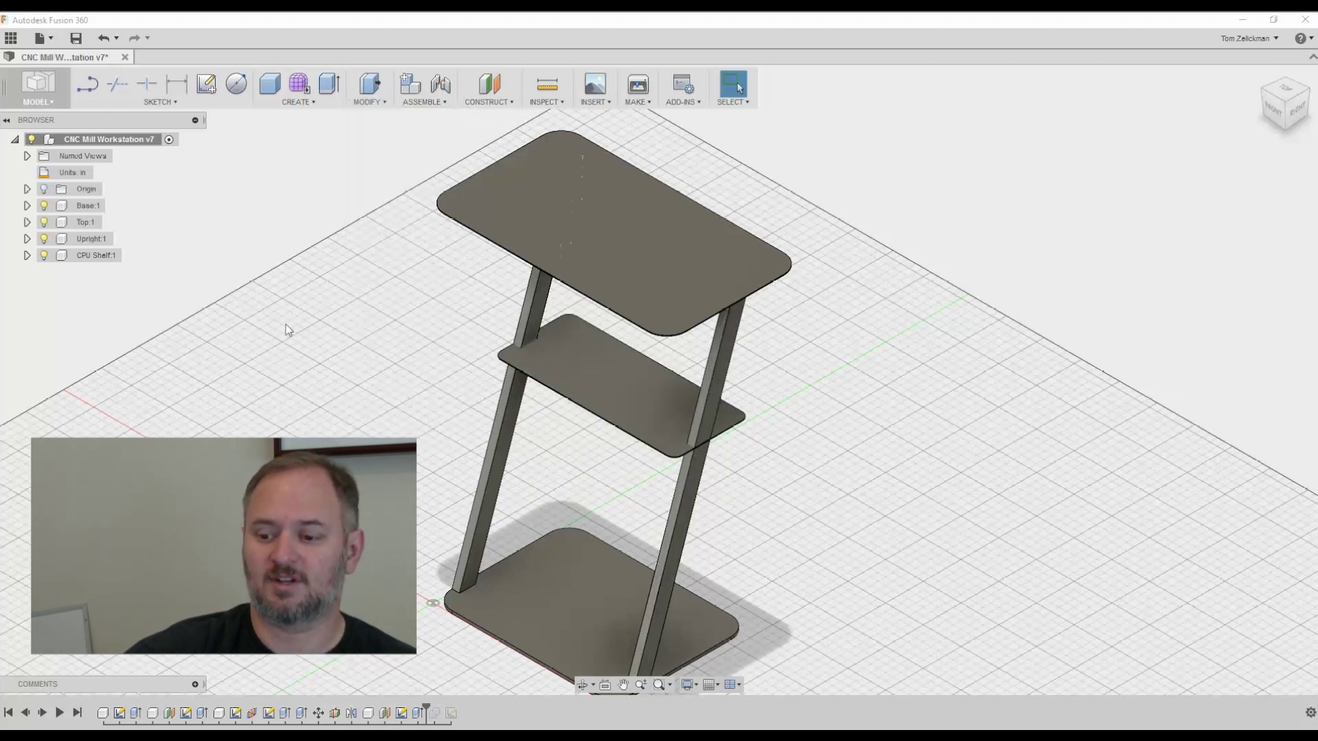
pyautogui.click(42, 713)
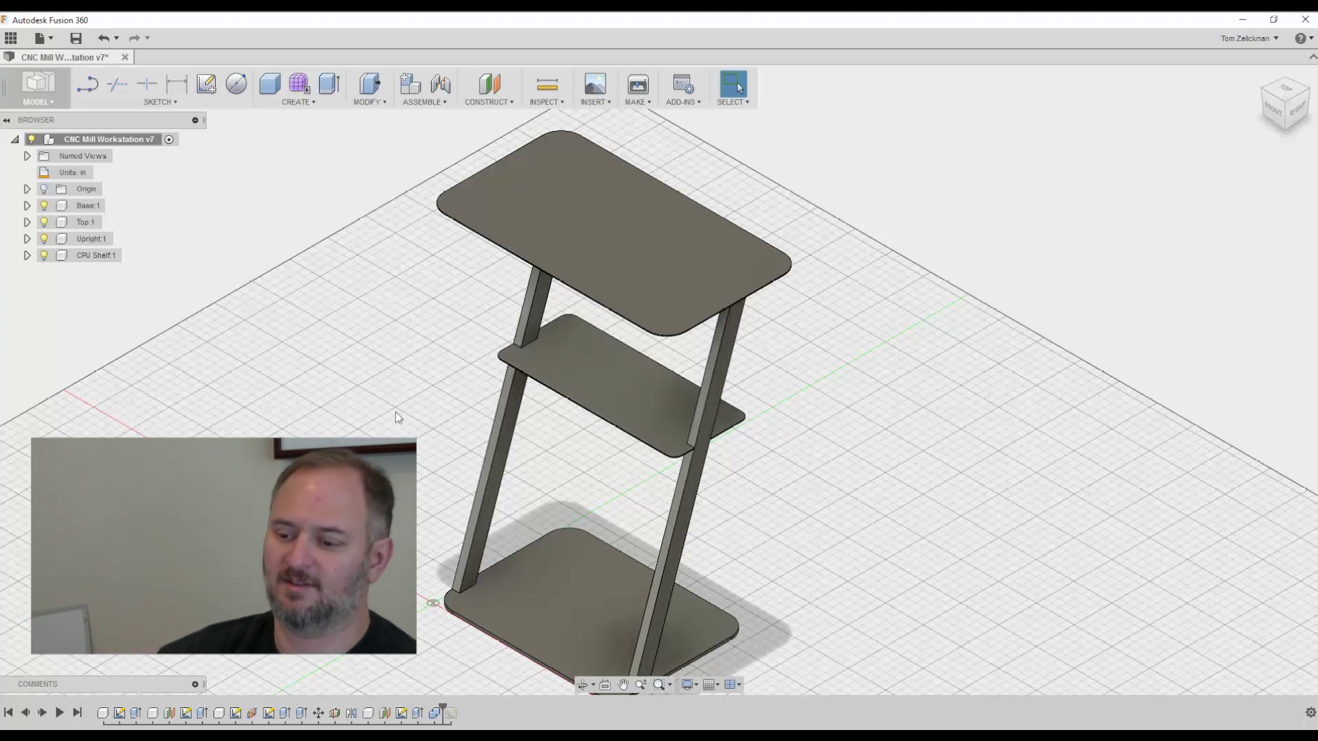
# Jump the timeline to its end, nudge the view up, and expand Upright:1 in the browser.
pyautogui.click(42, 713)
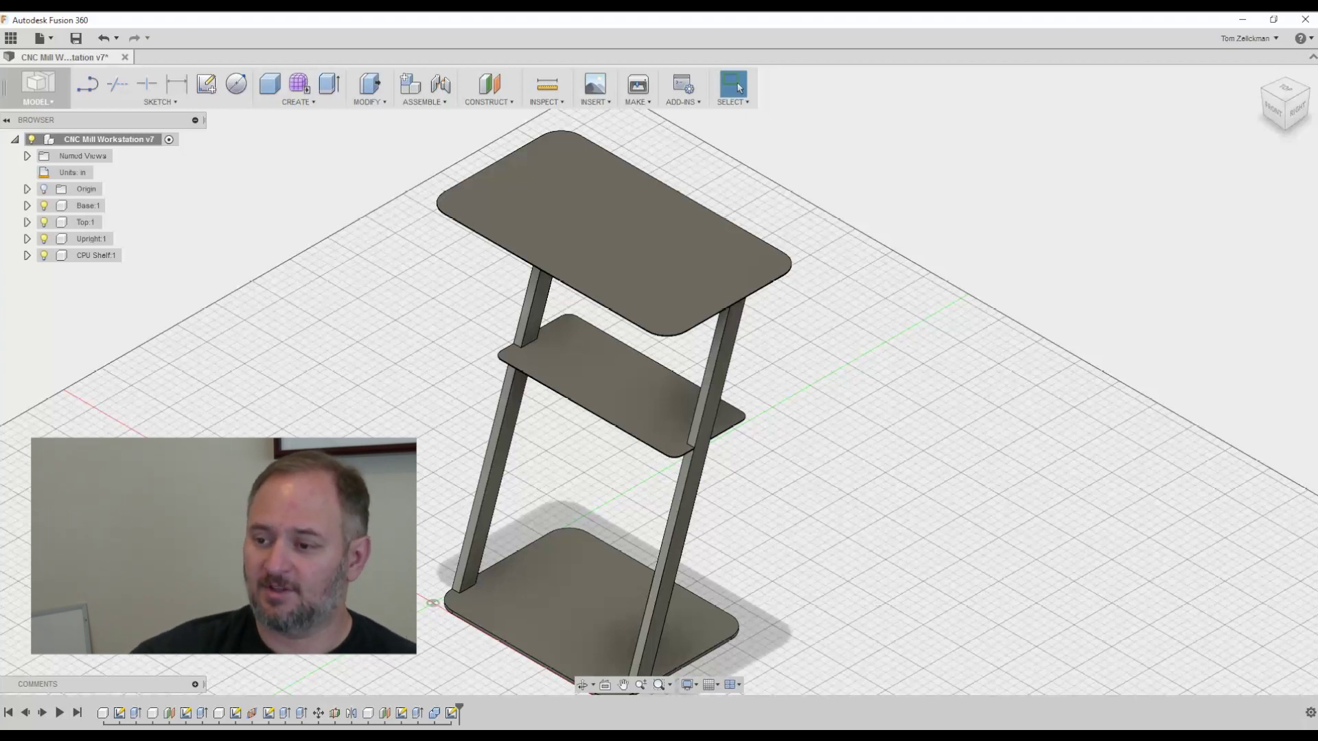
pyautogui.moveTo(734, 137); pyautogui.dragTo(739, 117, button='middle')
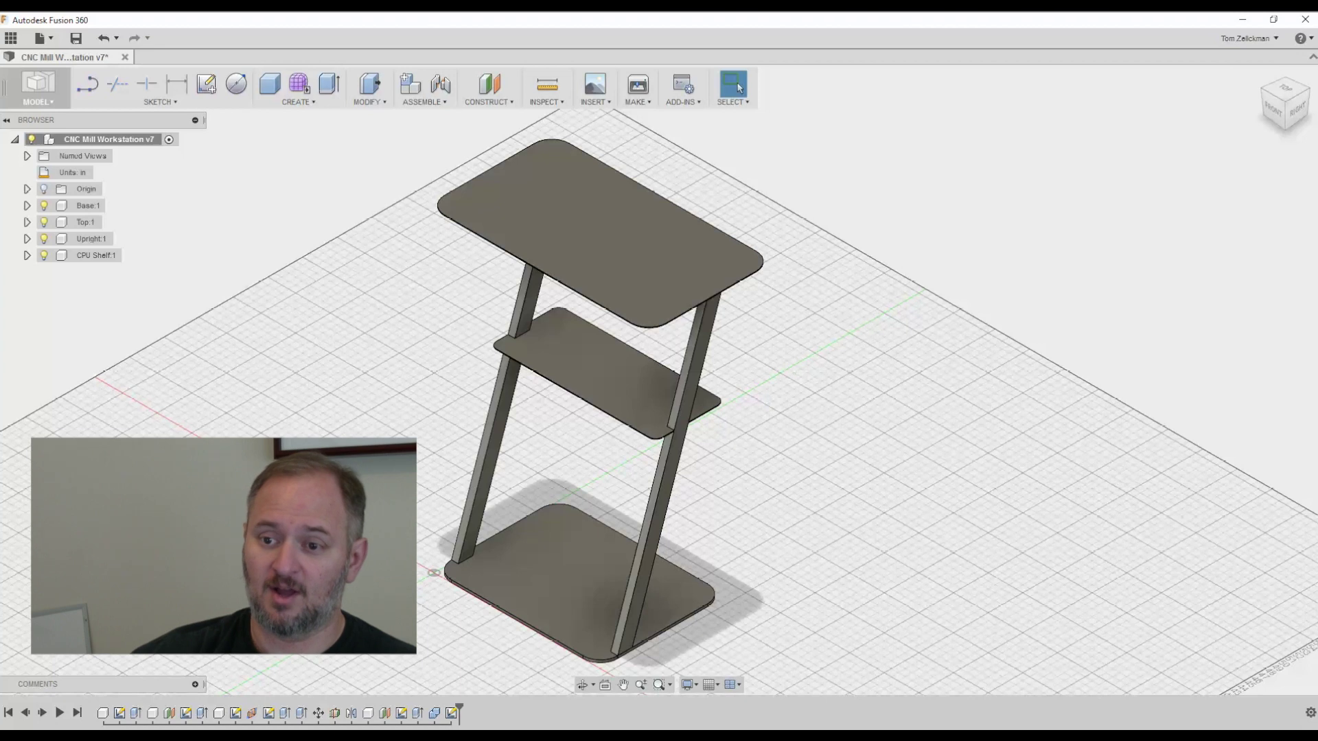
pyautogui.click(28, 240)
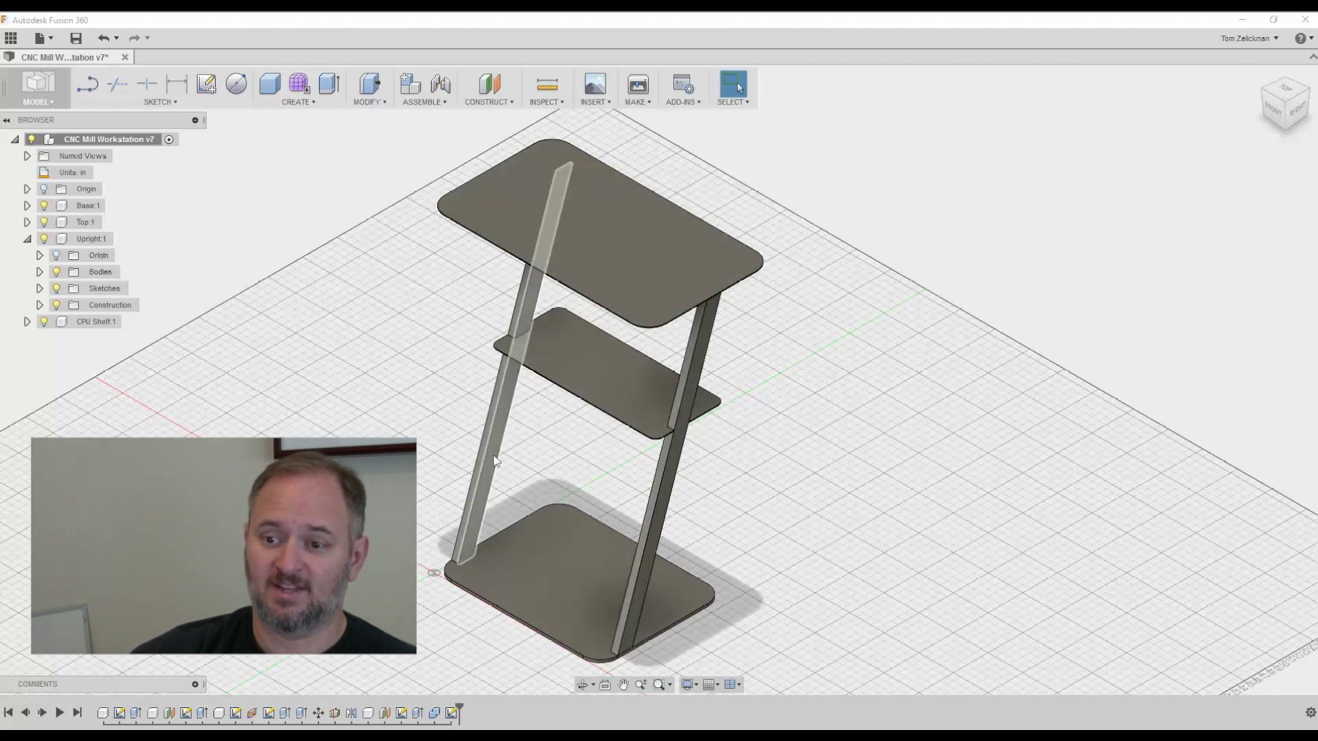
# Show Upright:1's Sketch1 and Sketch2 and open Sketch2 for editing.
pyautogui.click(39, 288)
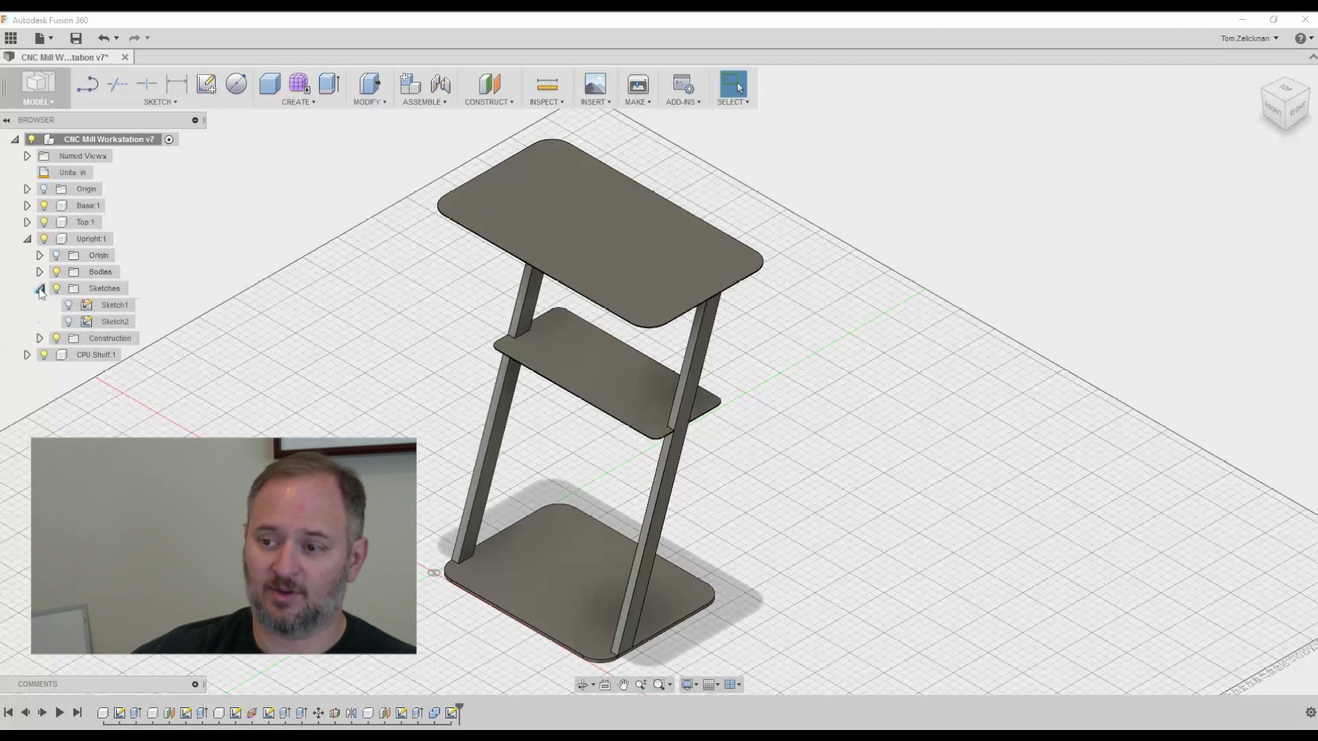
pyautogui.click(69, 307)
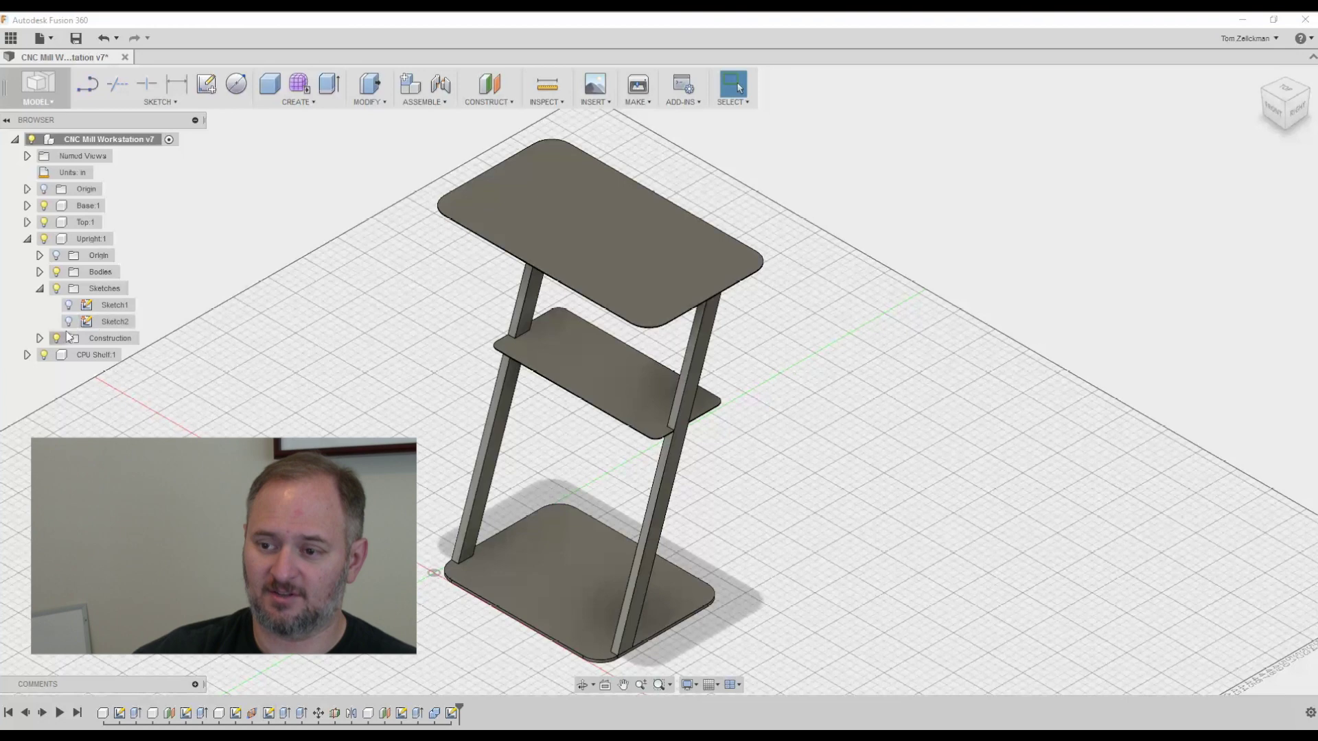
pyautogui.click(69, 322)
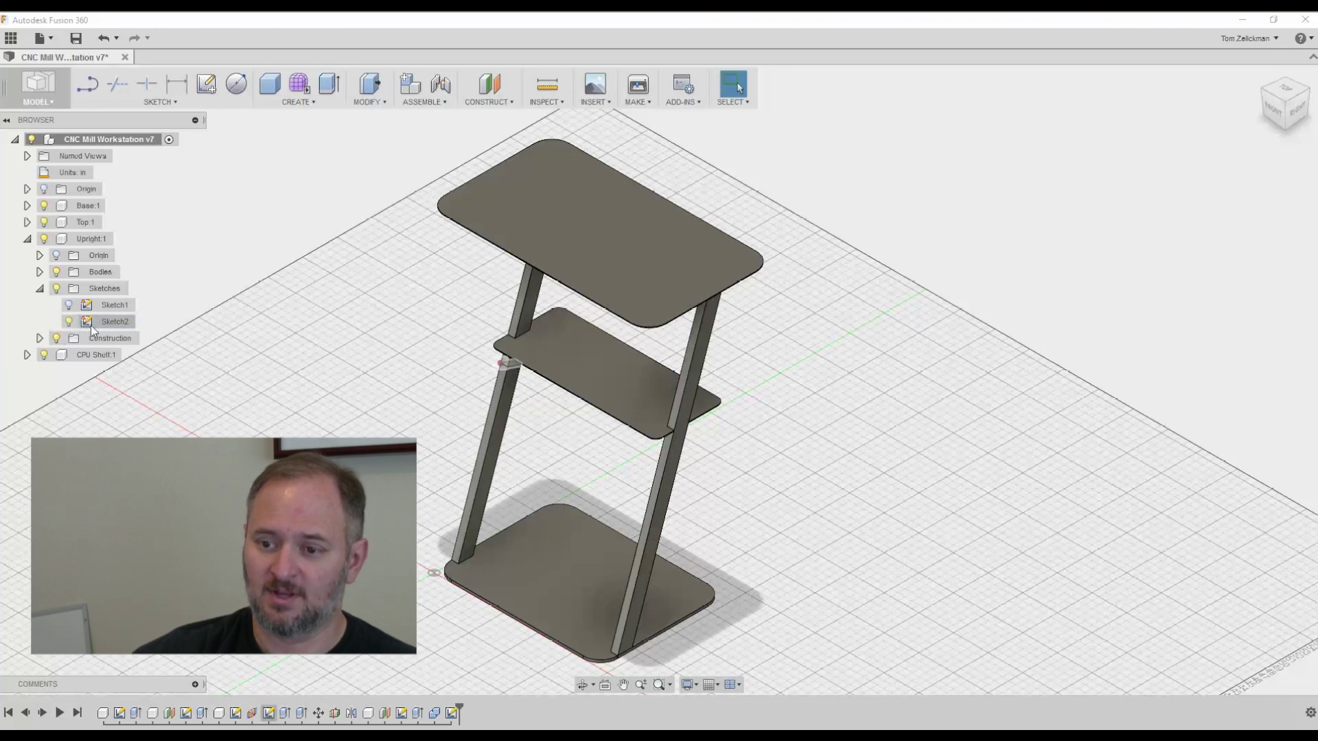
pyautogui.rightClick(94, 322)
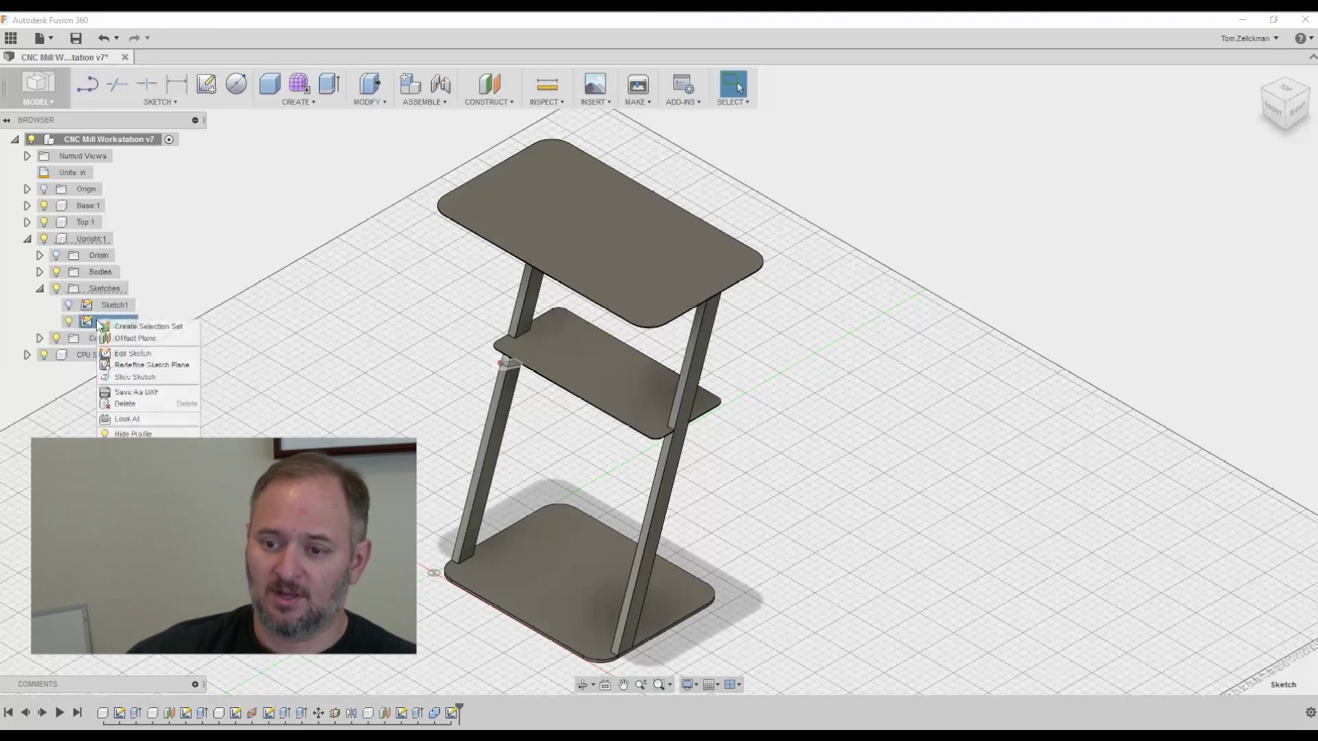
pyautogui.click(134, 354)
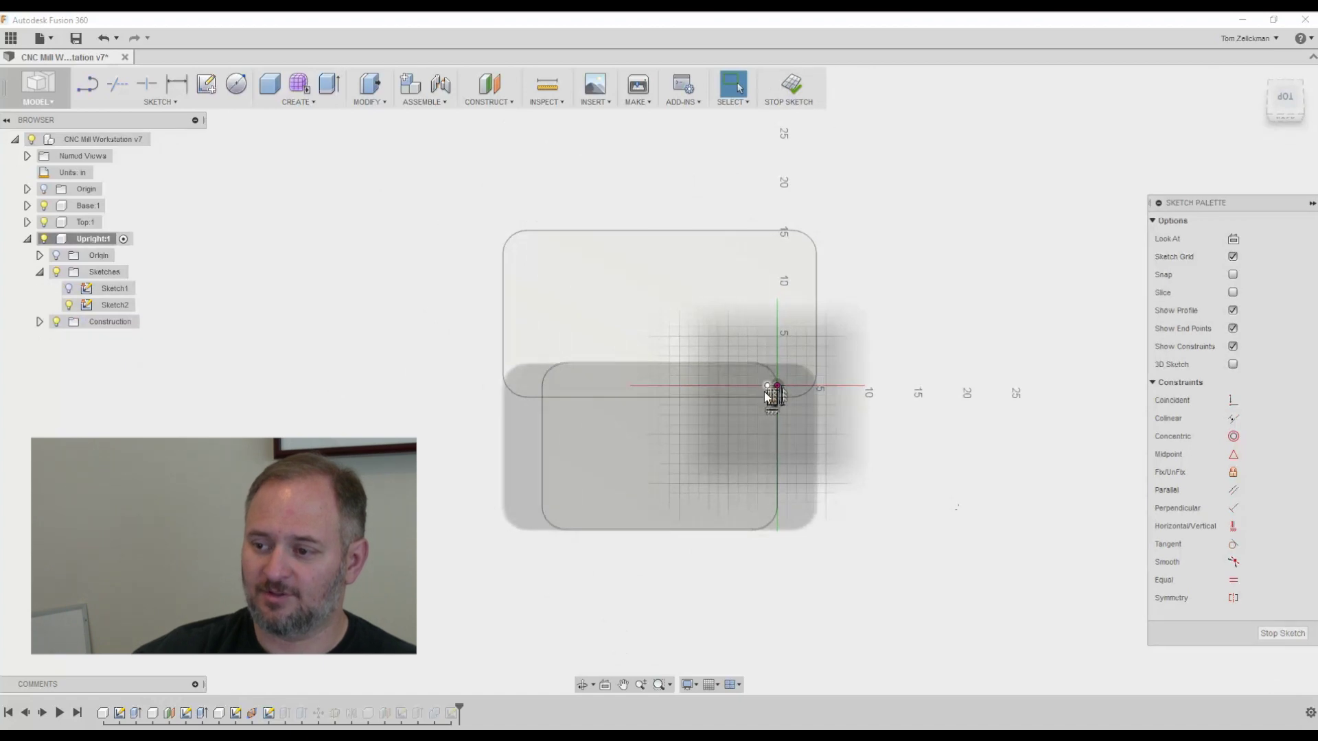
pyautogui.scroll(8, 768, 396)
pyautogui.scroll(6, 770, 398)
pyautogui.scroll(-1, 769, 399)
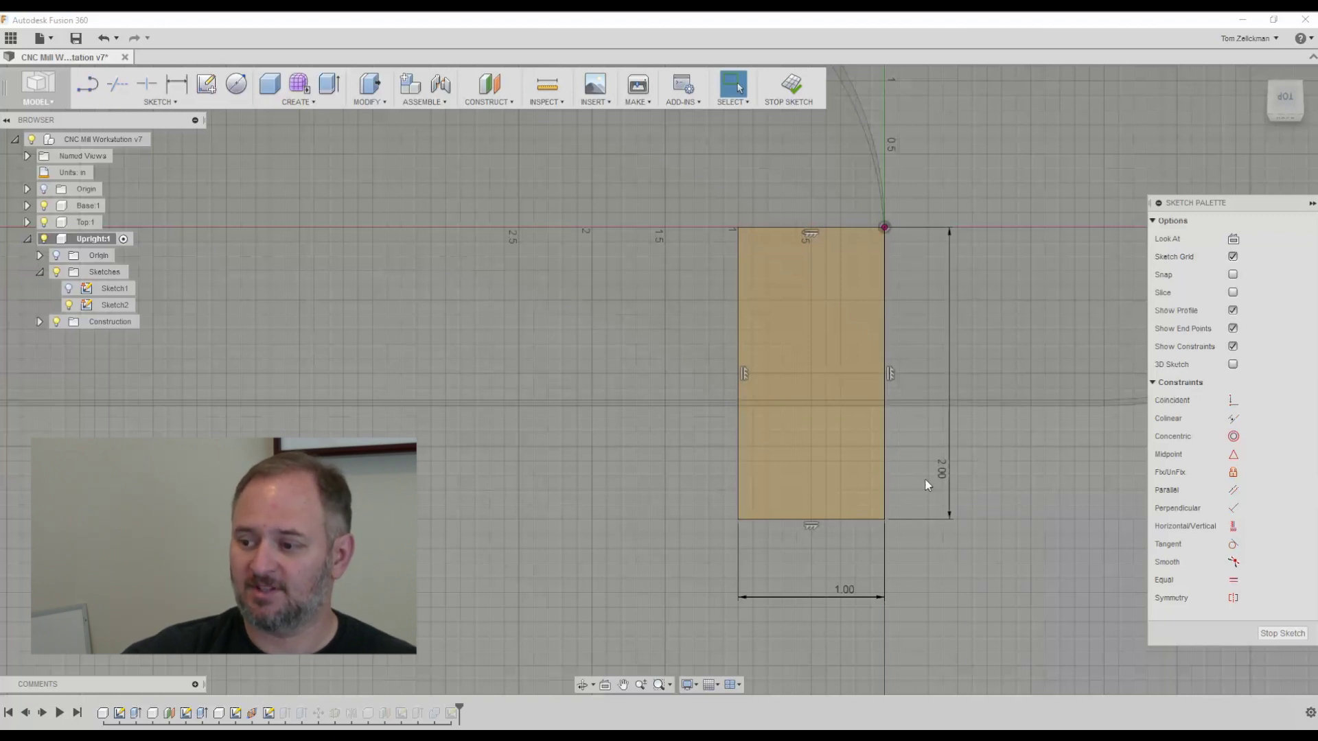
# Change the rectangle's 2.00 height and 1.00 width to 1.5 each, then finish the sketch.
pyautogui.click(943, 473)
pyautogui.doubleClick(944, 473)
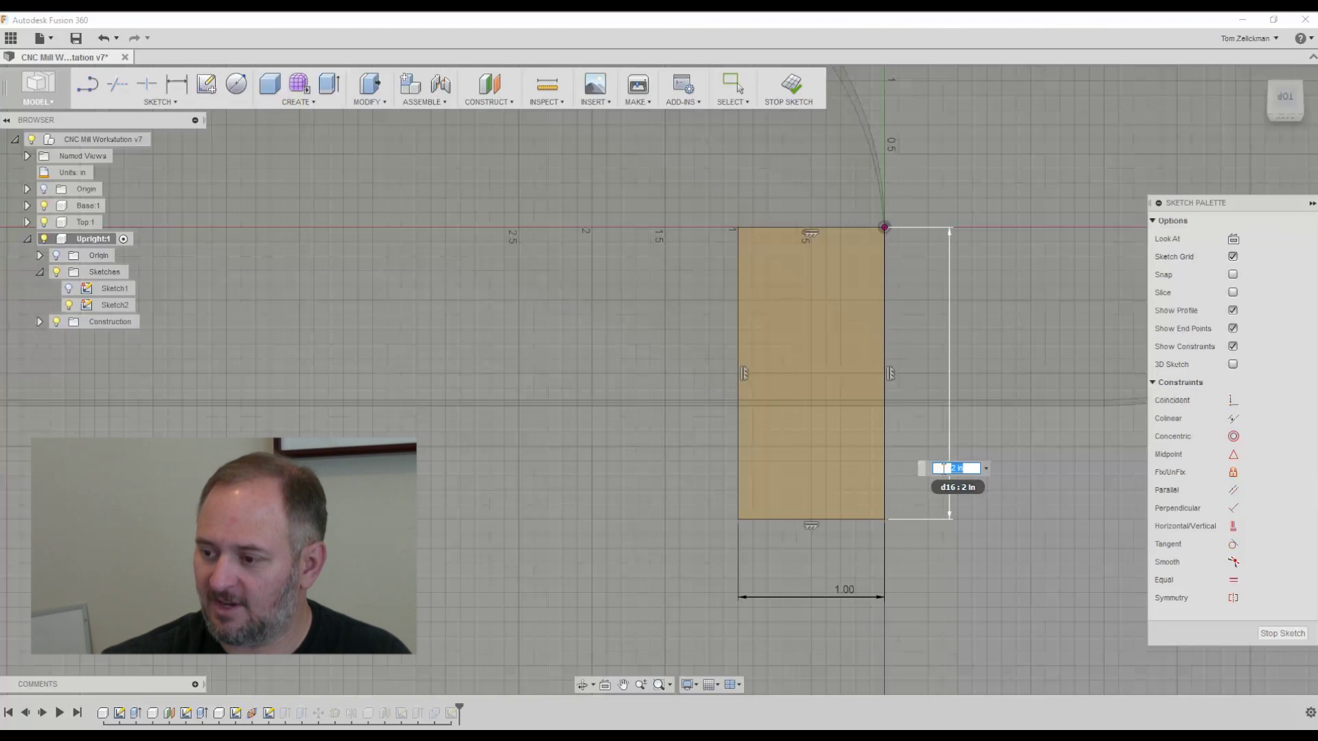
pyautogui.write('1.5')
pyautogui.press('Return')
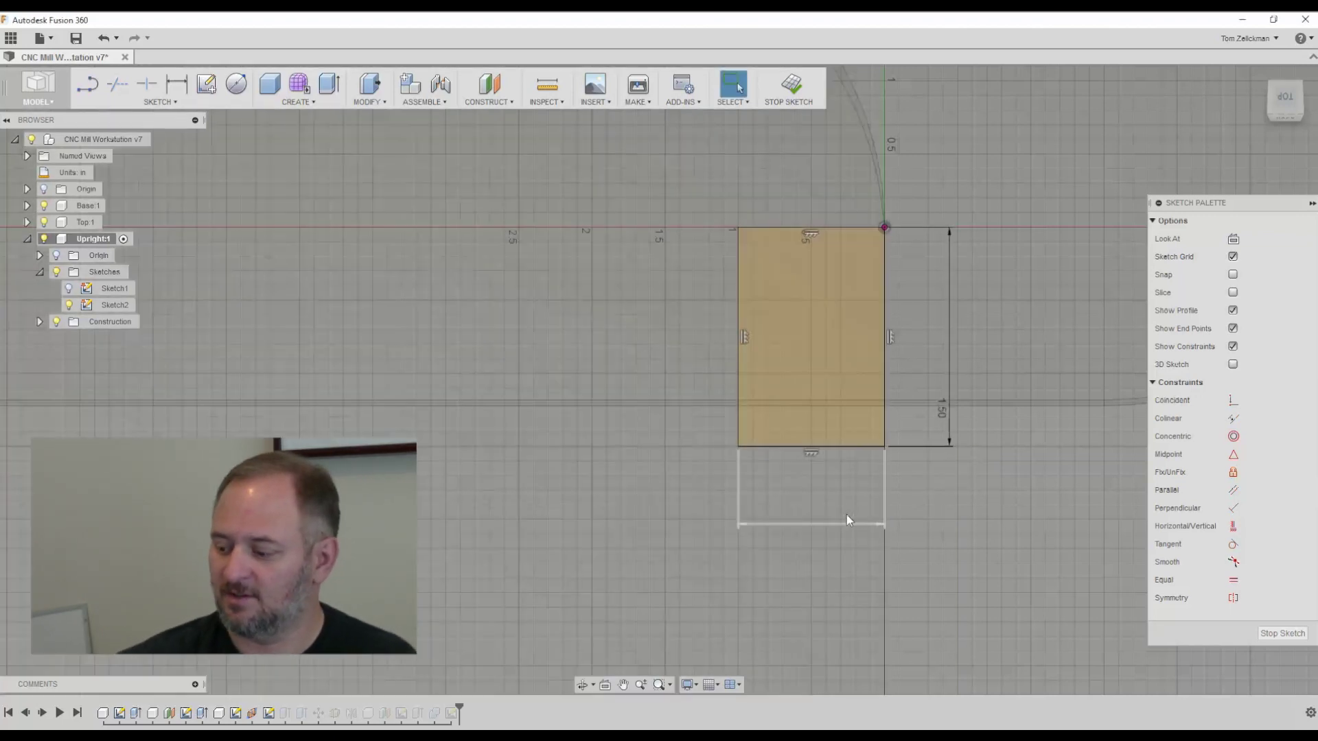
pyautogui.doubleClick(847, 522)
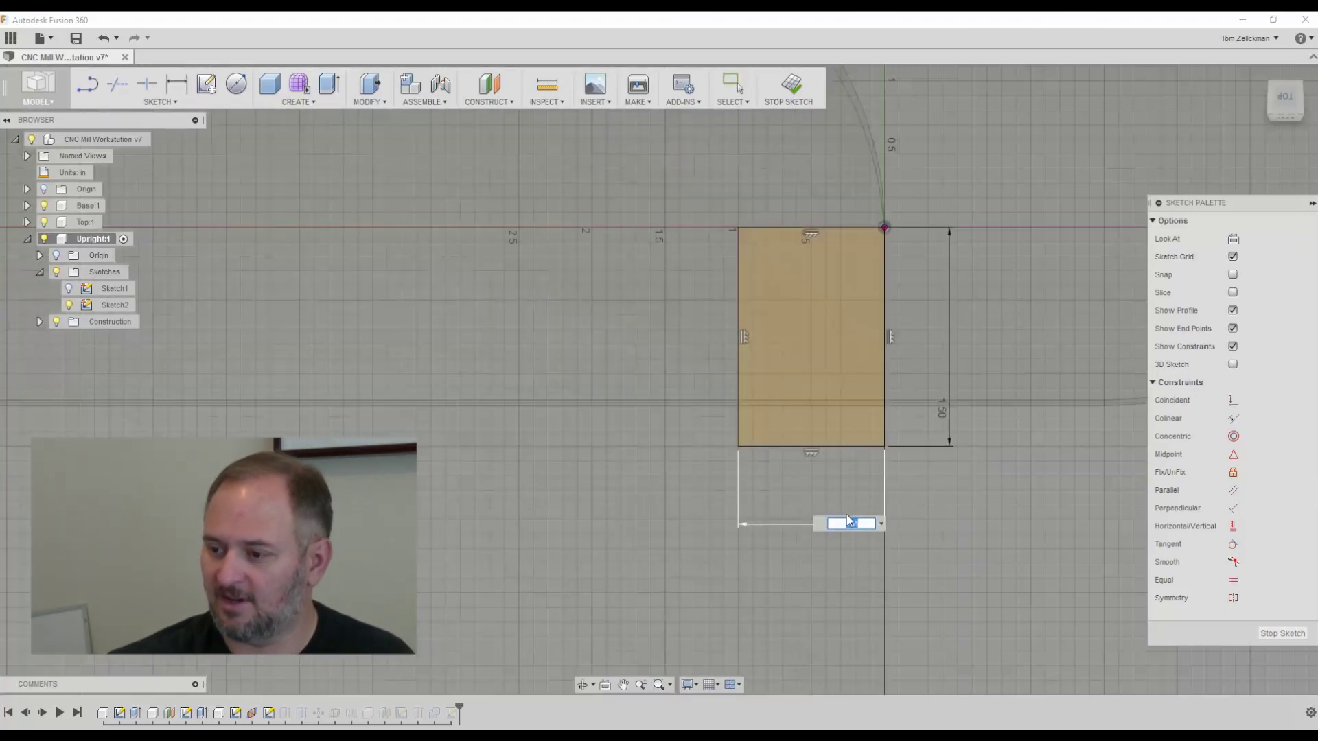
pyautogui.write('1.5')
pyautogui.press('Return')
pyautogui.press('Escape')
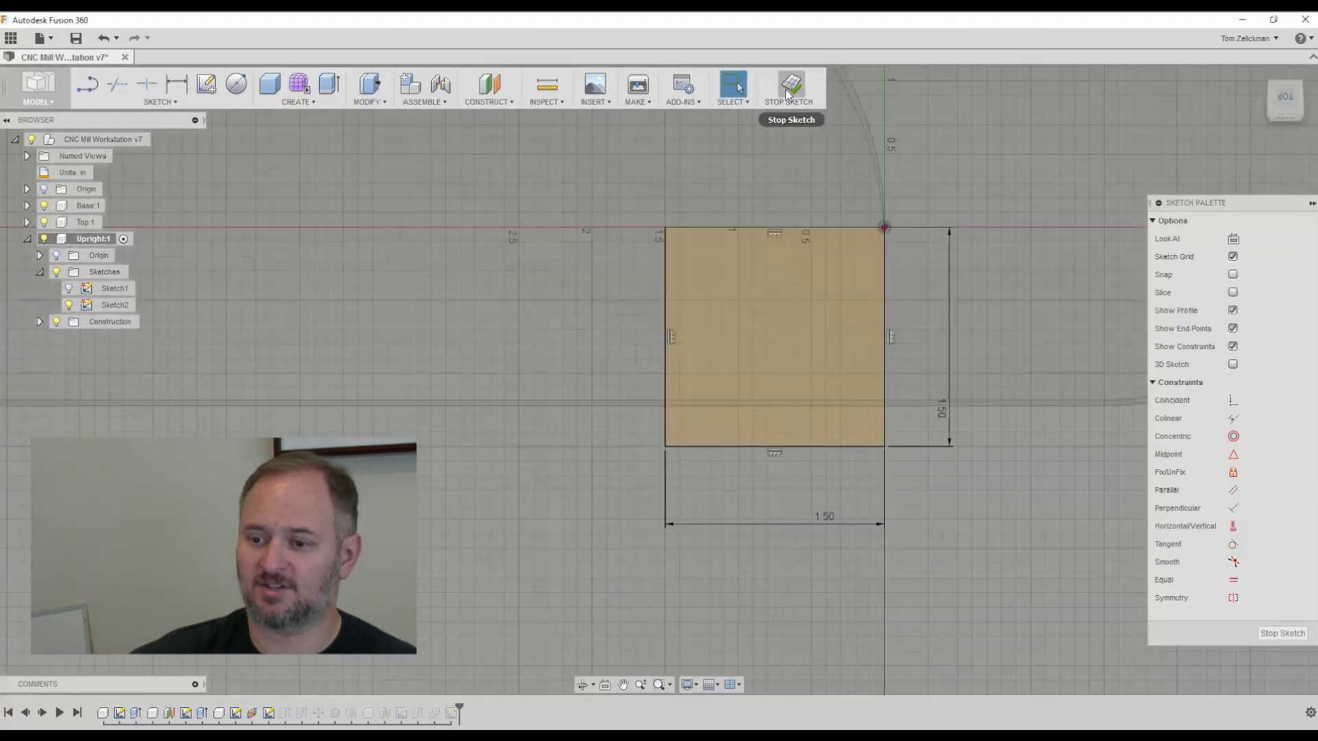
pyautogui.click(788, 88)
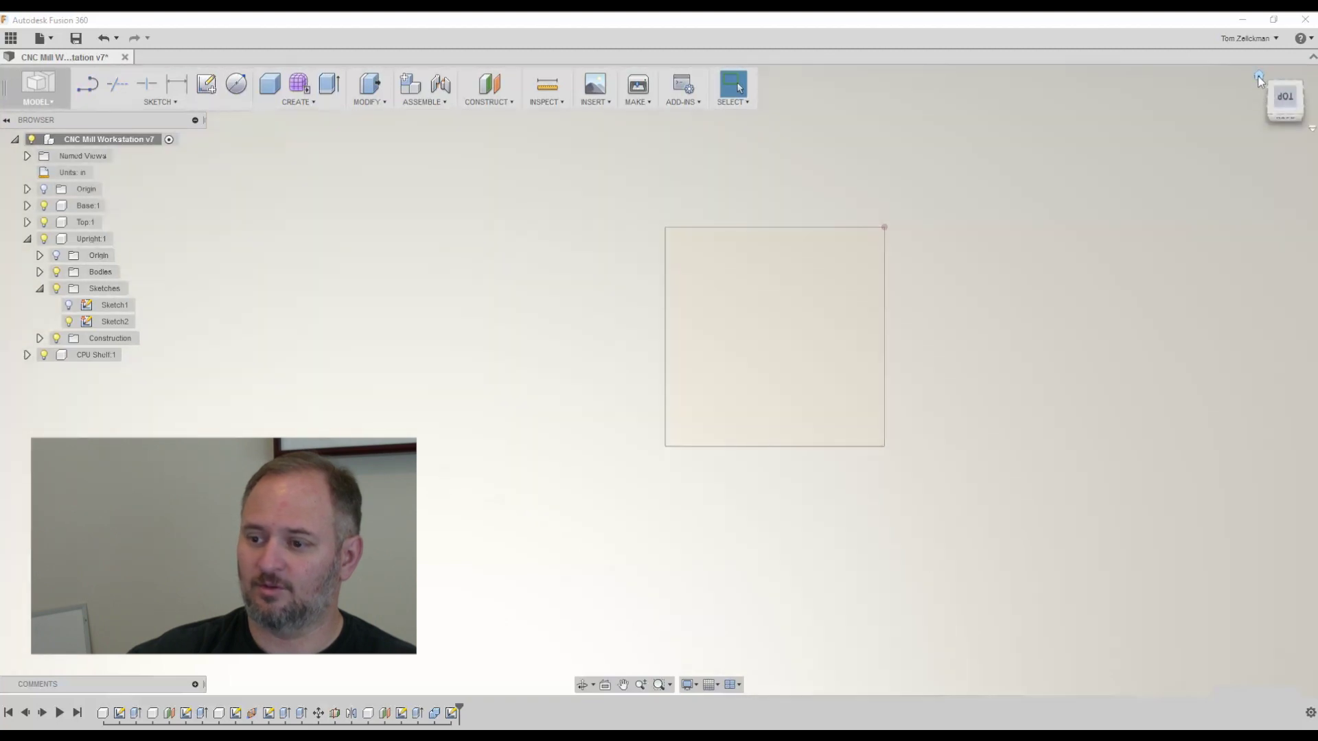
# Return to the Home view, collapse Upright:1 in the browser, and switch to the Right view.
pyautogui.click(1262, 77)
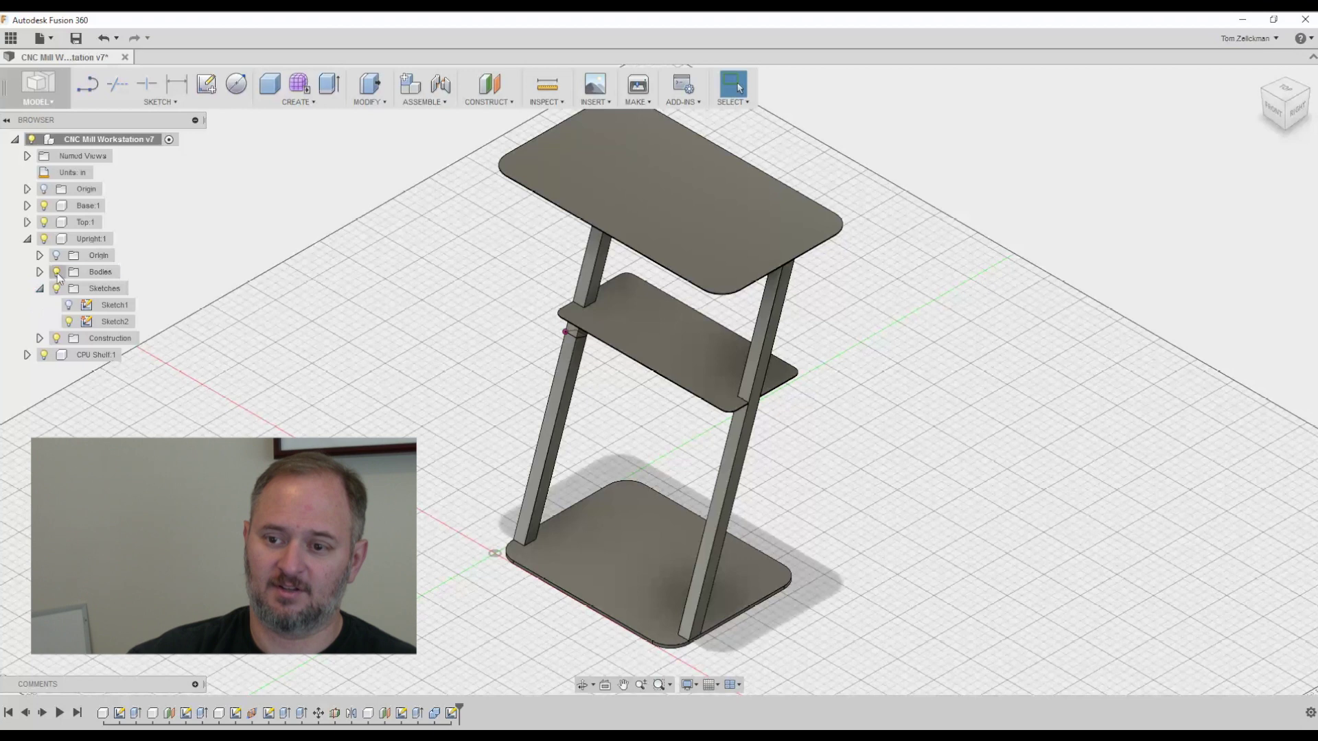
pyautogui.click(27, 239)
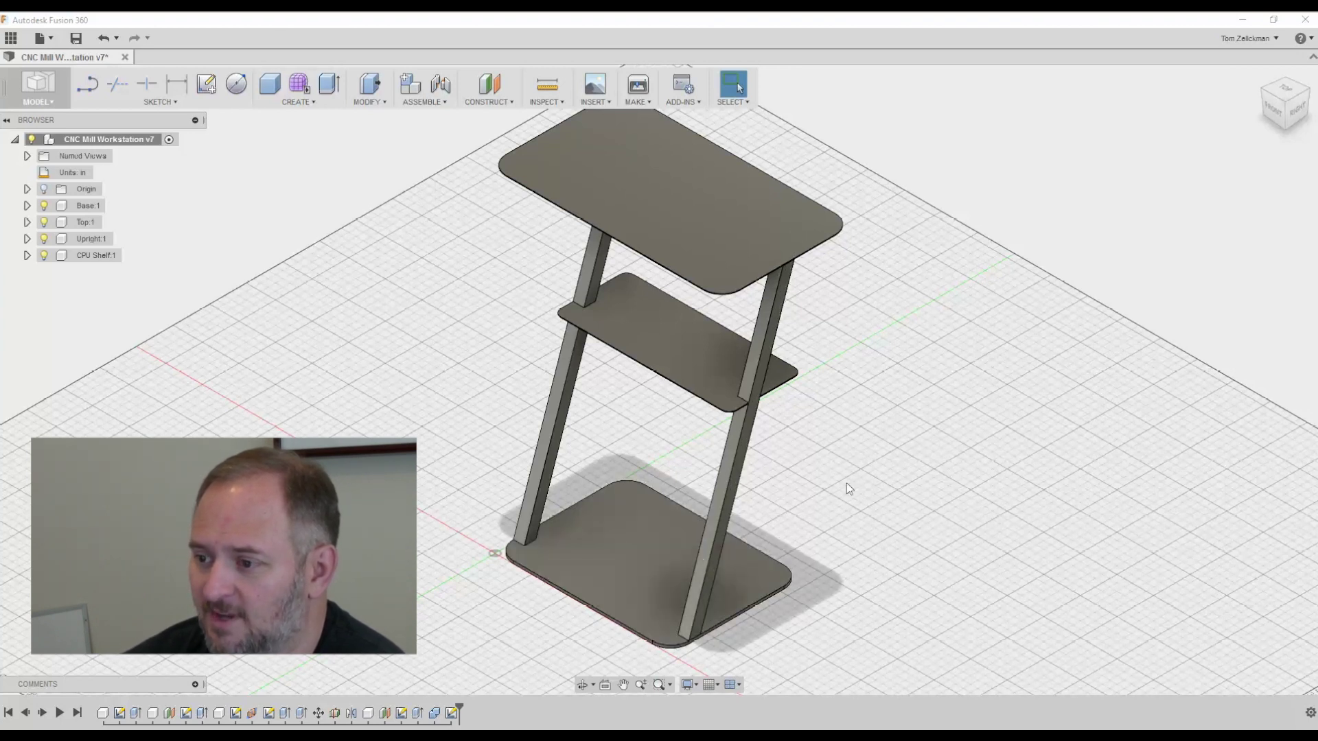
pyautogui.click(1297, 113)
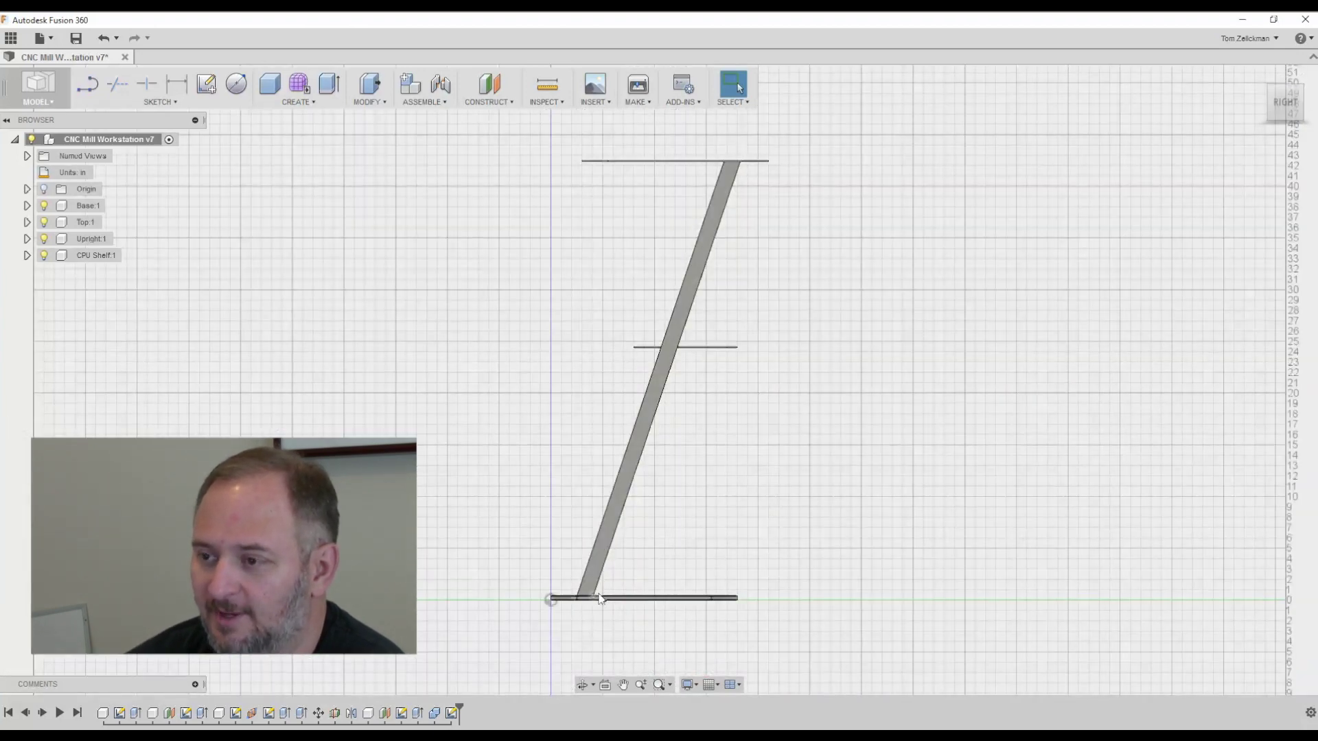
# Measure the upright's slanted edge against the bottom edge, reading 71.3 degrees.
pyautogui.scroll(8, 608, 589)
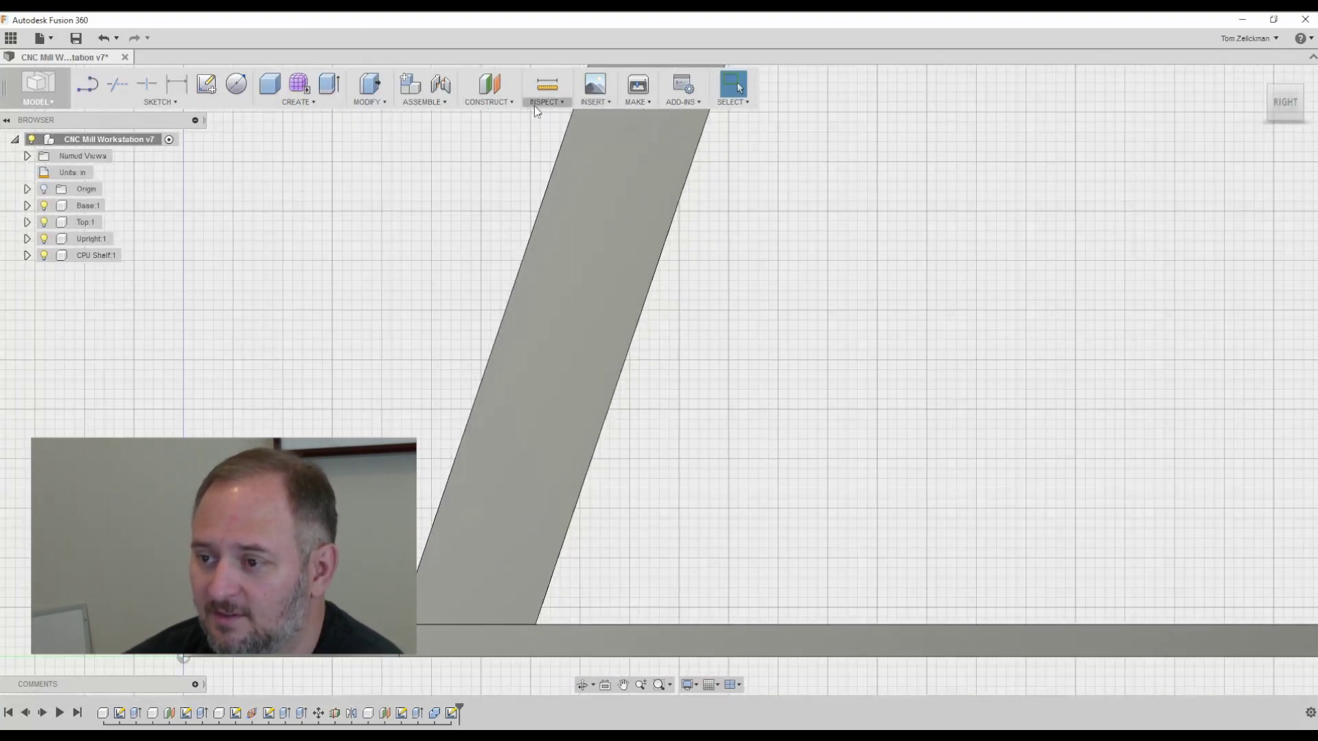
pyautogui.click(548, 87)
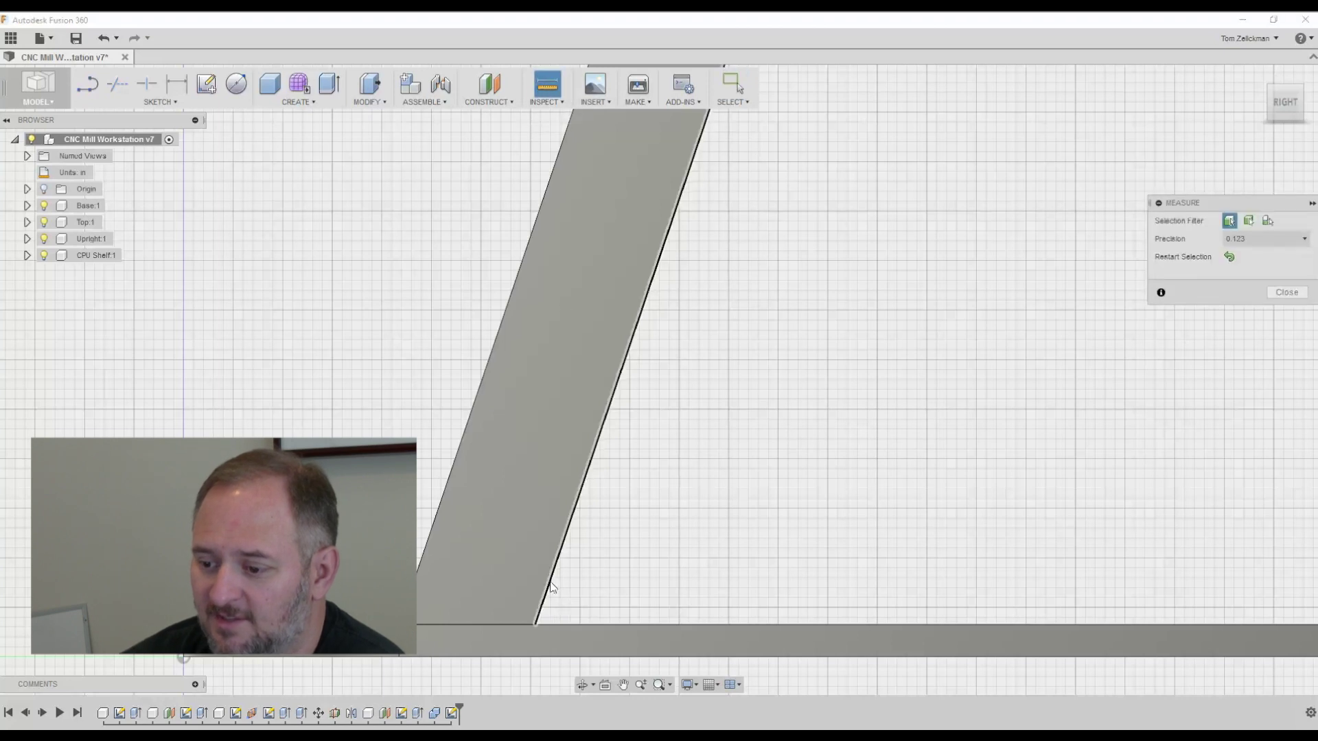
pyautogui.click(550, 585)
pyautogui.click(566, 623)
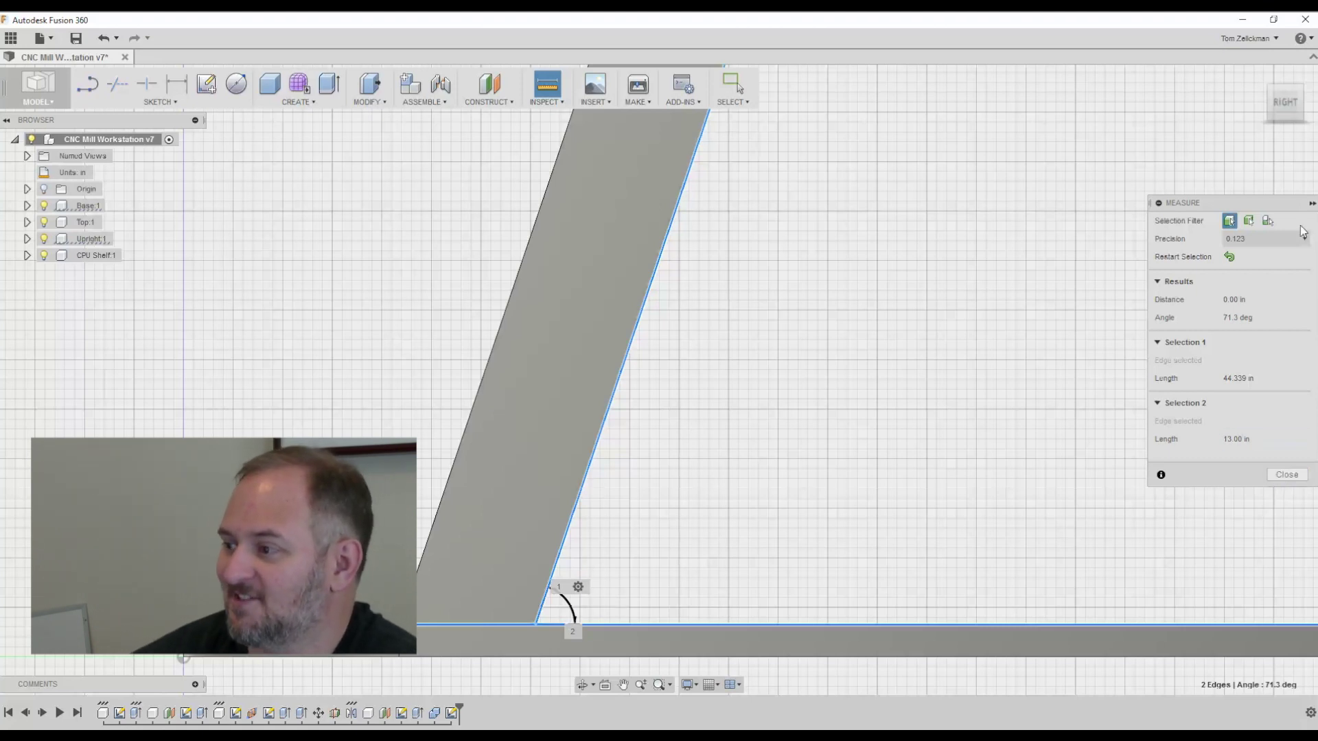
pyautogui.click(1286, 475)
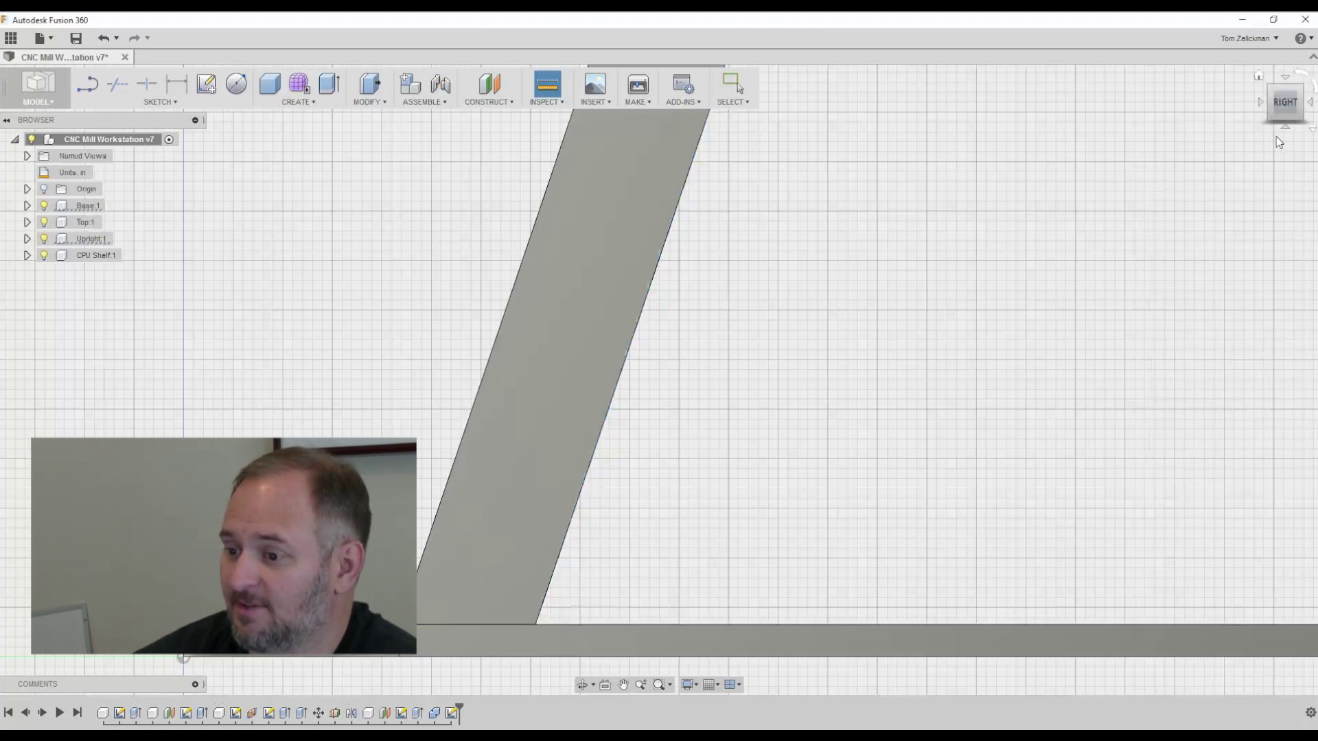
# Return to the home view and switch to the CAM workspace showing Setup1 with Contour1.
pyautogui.click(1259, 76)
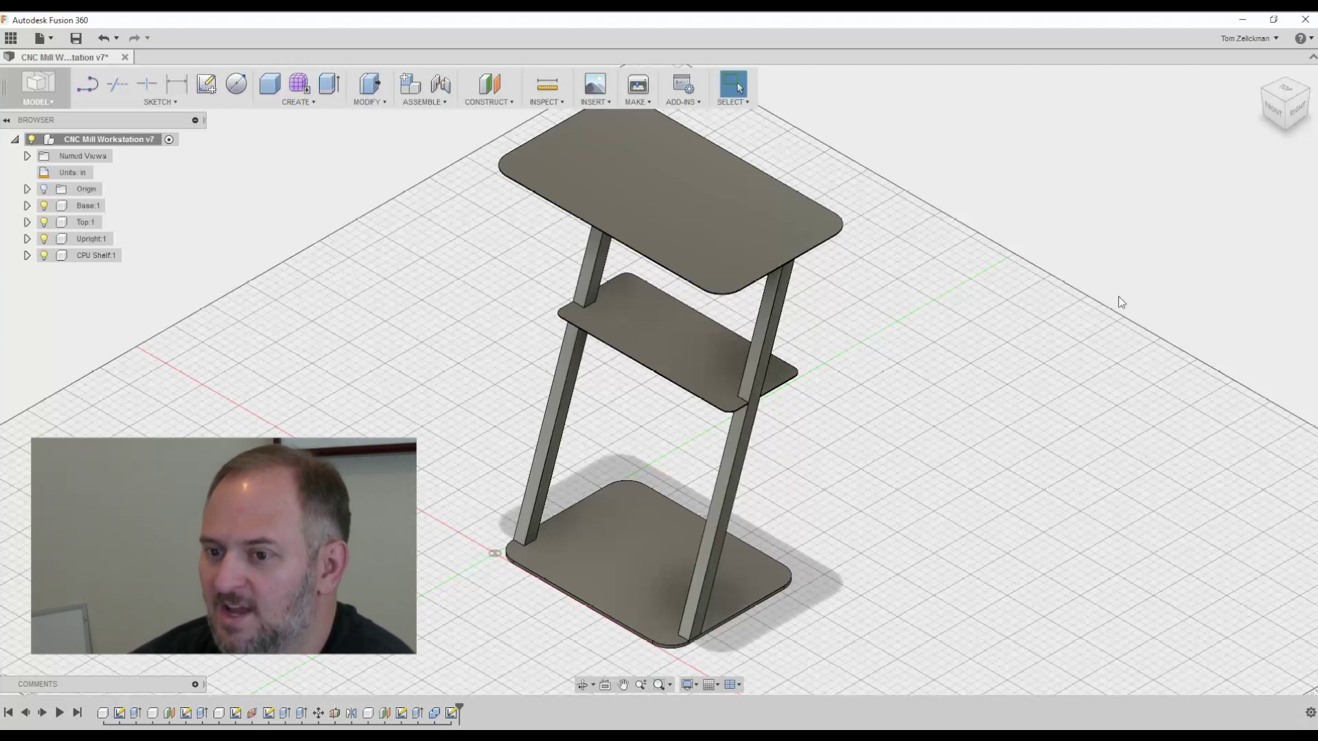
pyautogui.click(43, 88)
pyautogui.click(28, 278)
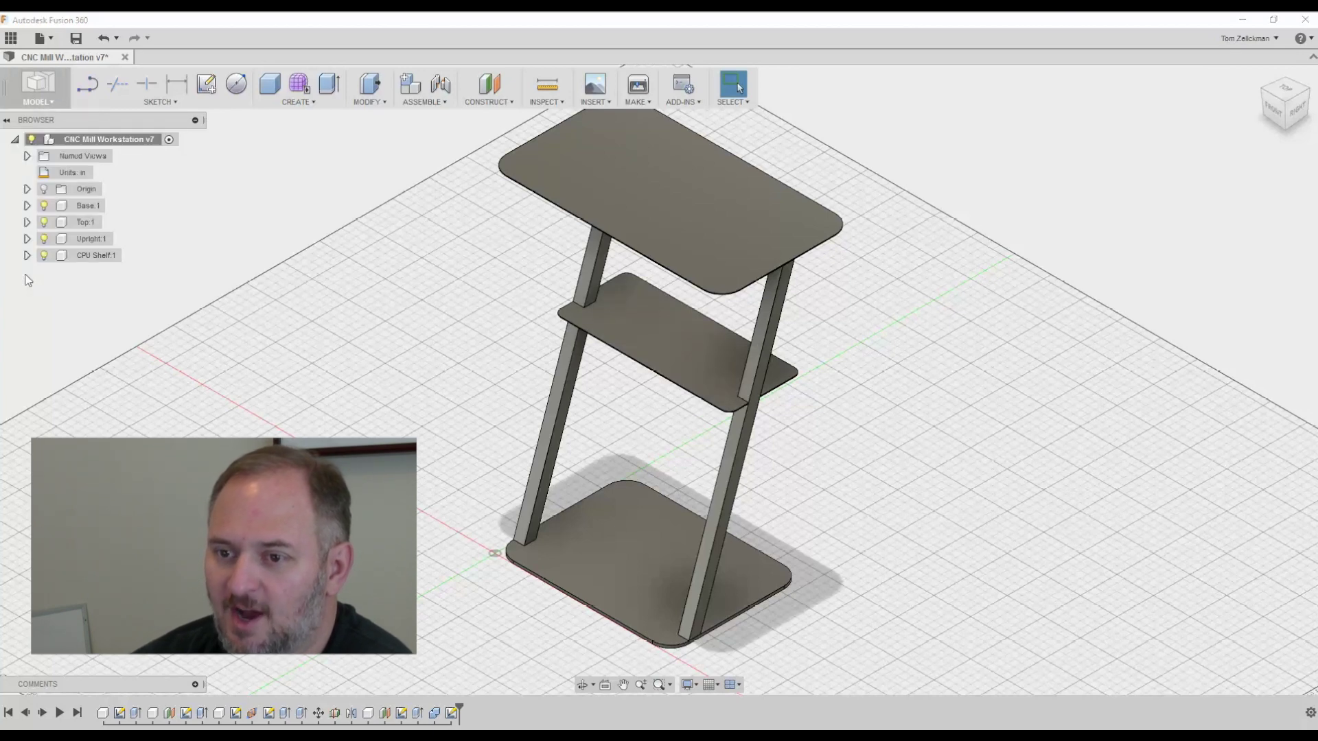
pyautogui.click(38, 86)
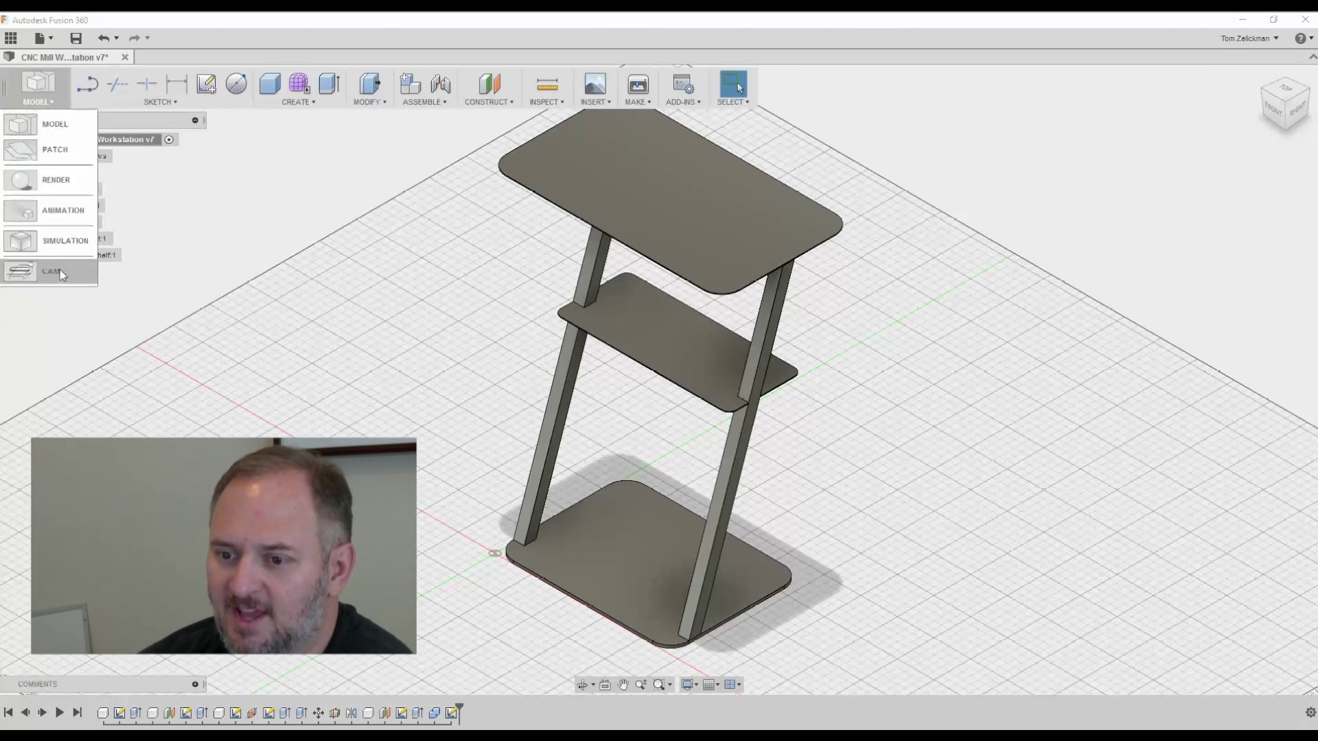
pyautogui.click(28, 274)
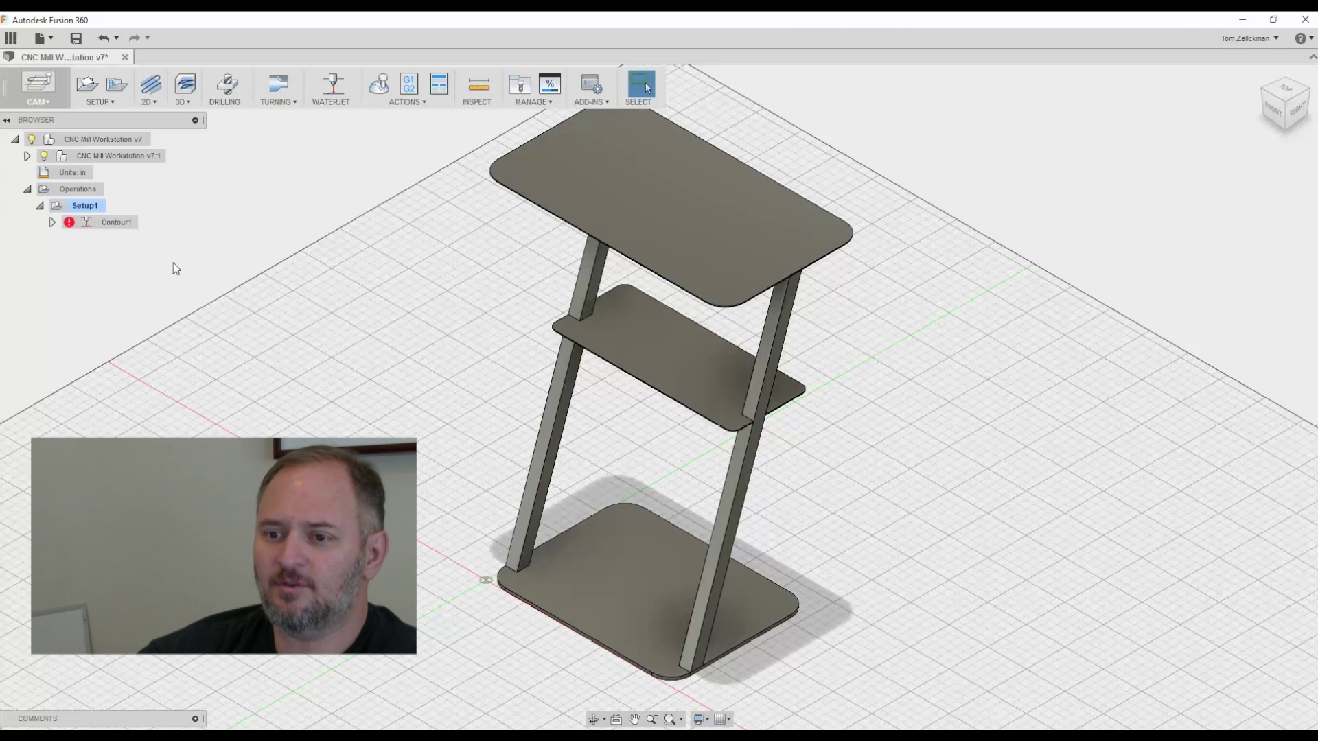
pyautogui.click(1265, 43)
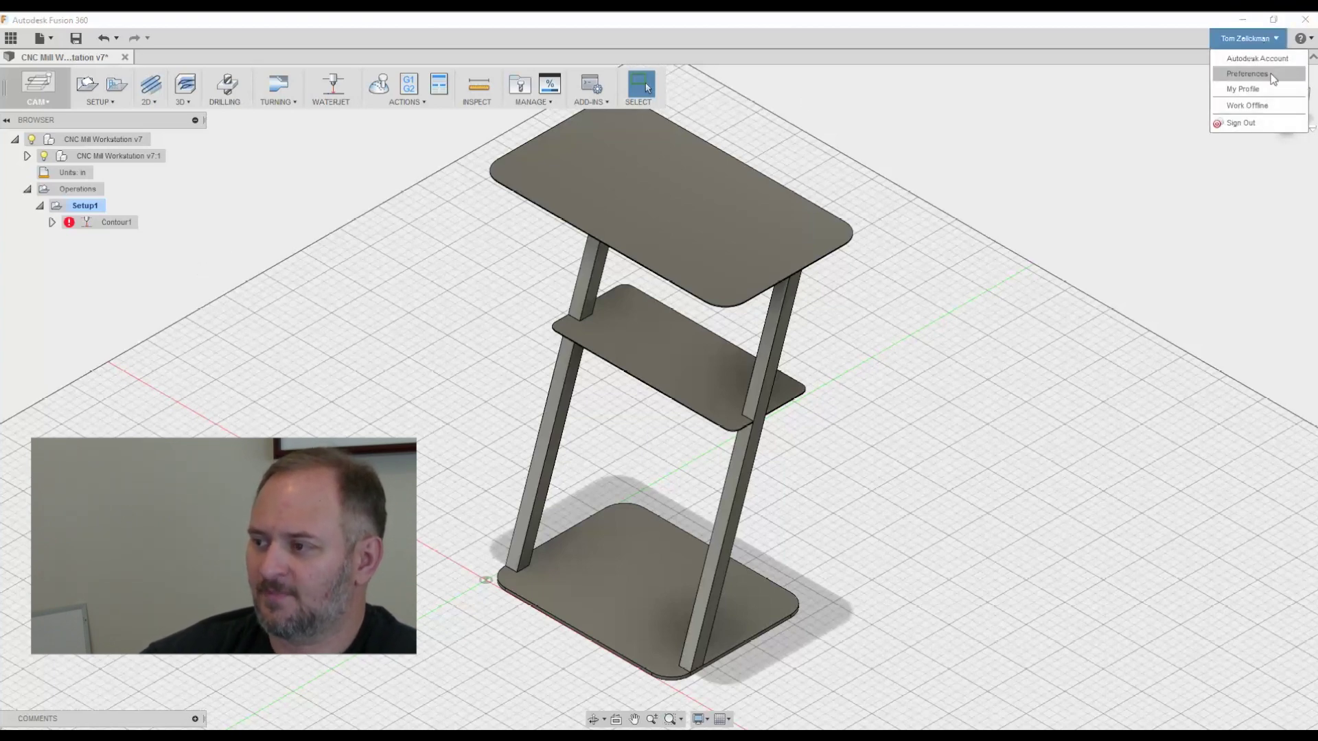
# Enable the 'CAM - Waterjet/Laser/Plasma cutter support' preview feature in Preferences and confirm.
pyautogui.click(1270, 73)
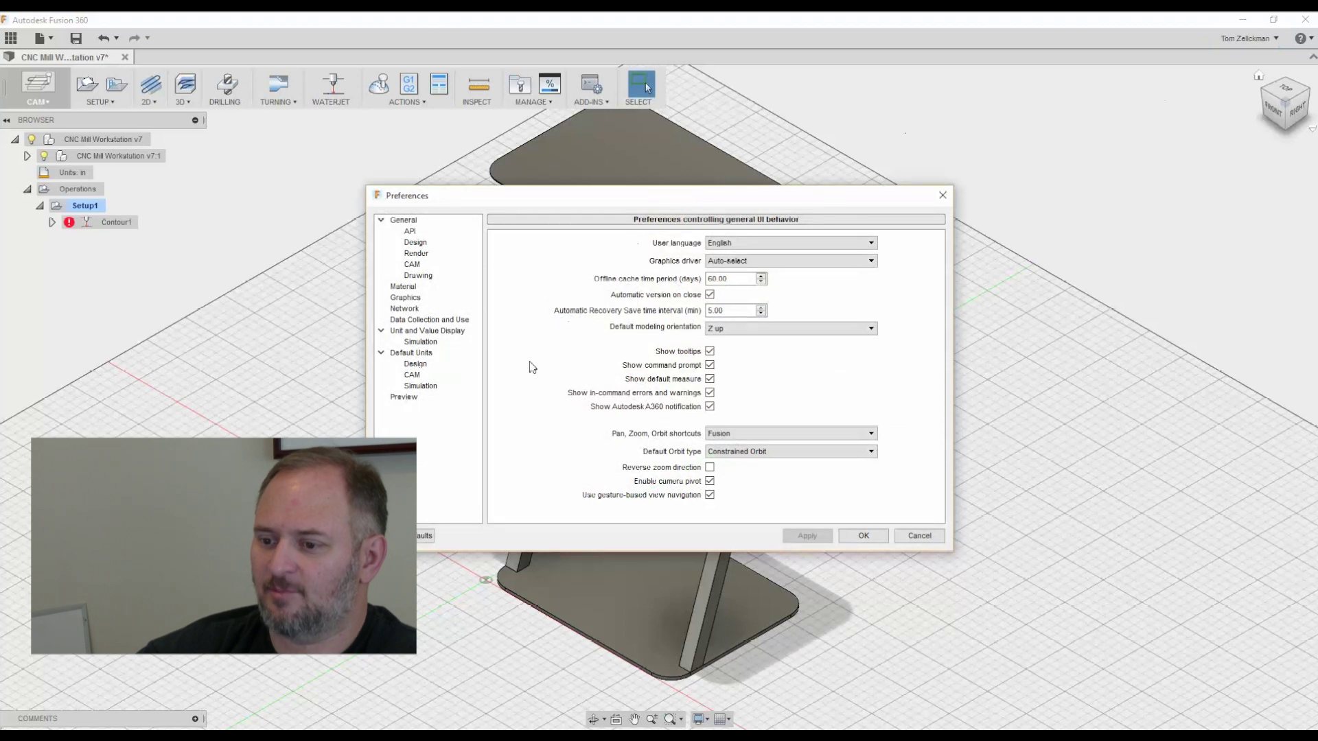
pyautogui.click(412, 398)
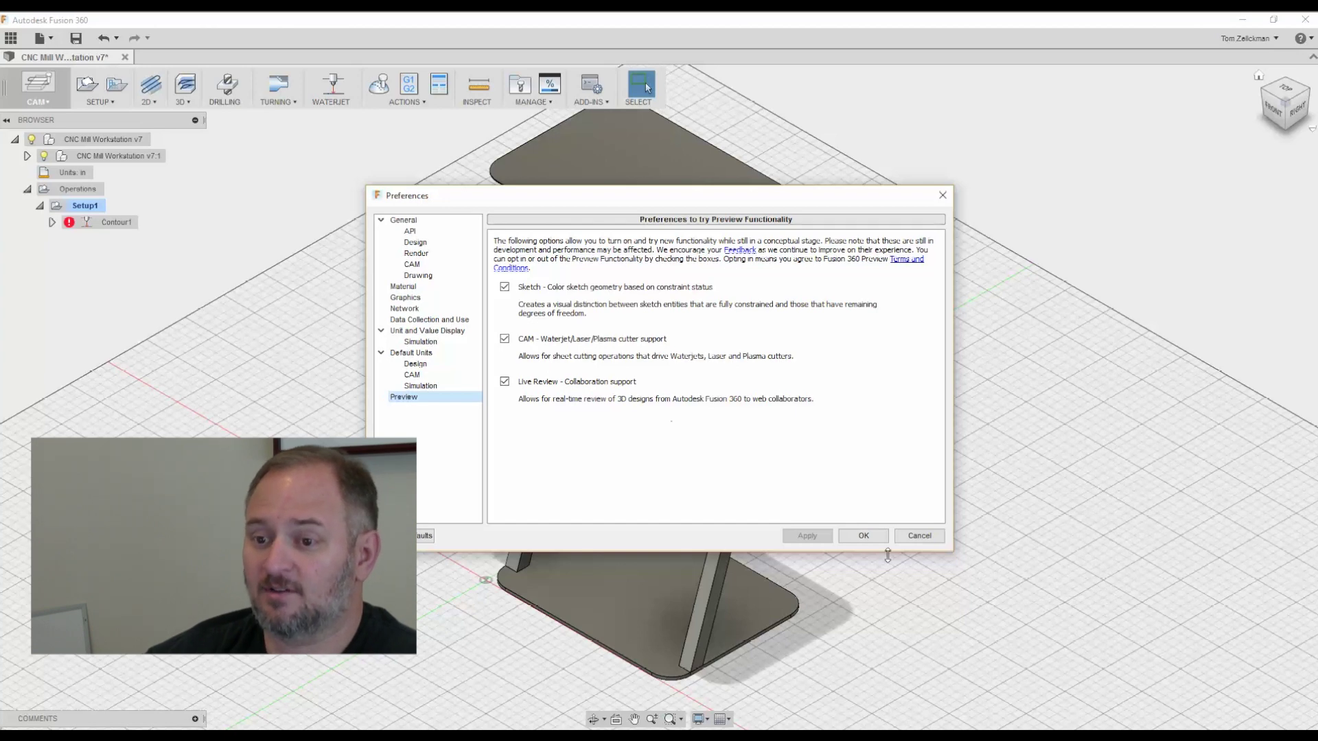
pyautogui.click(864, 535)
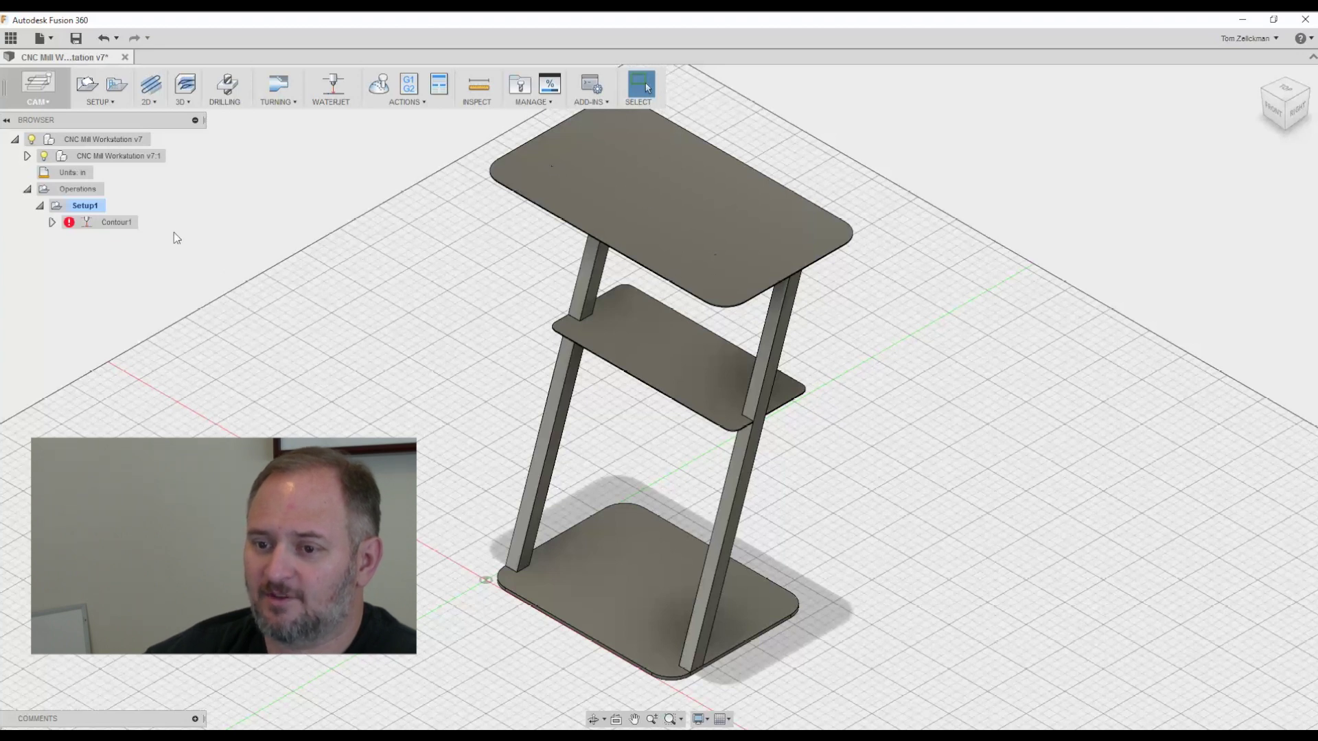
# Delete Setup1 together with its Contour1 operation.
pyautogui.rightClick(83, 207)
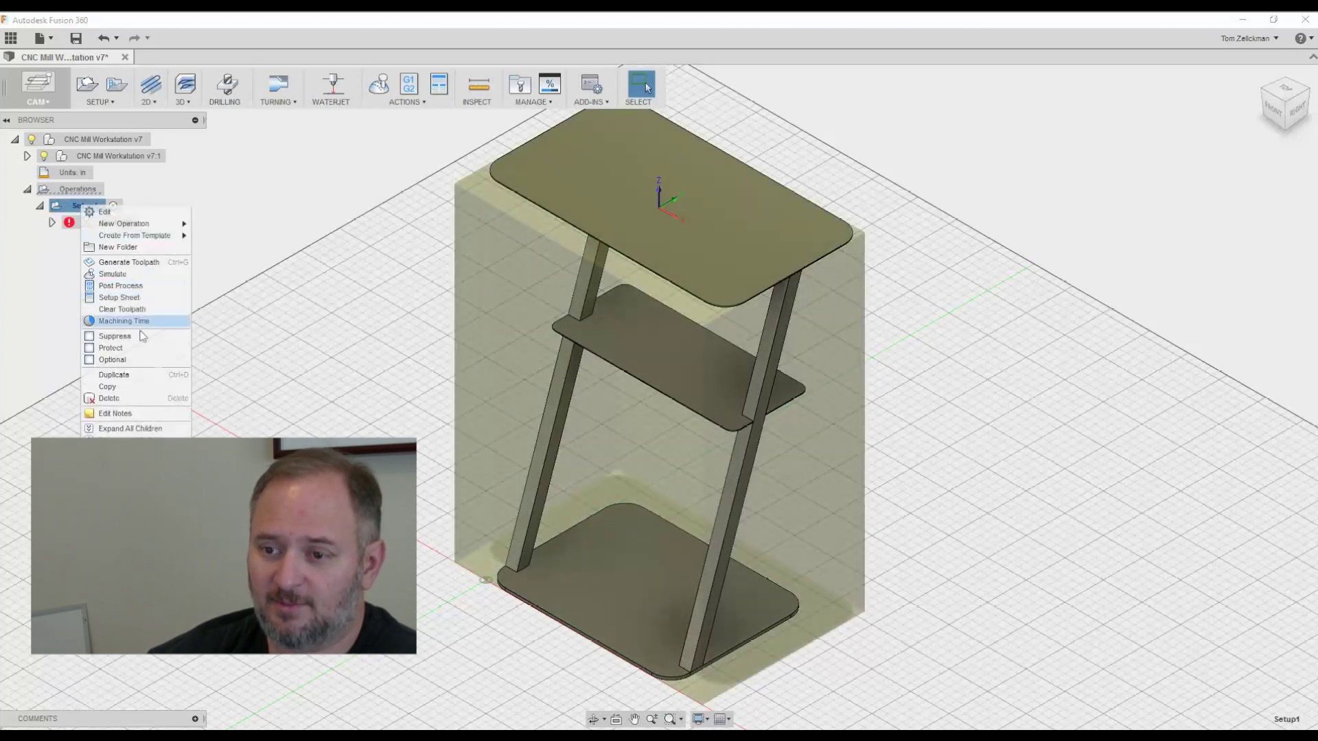
pyautogui.click(110, 398)
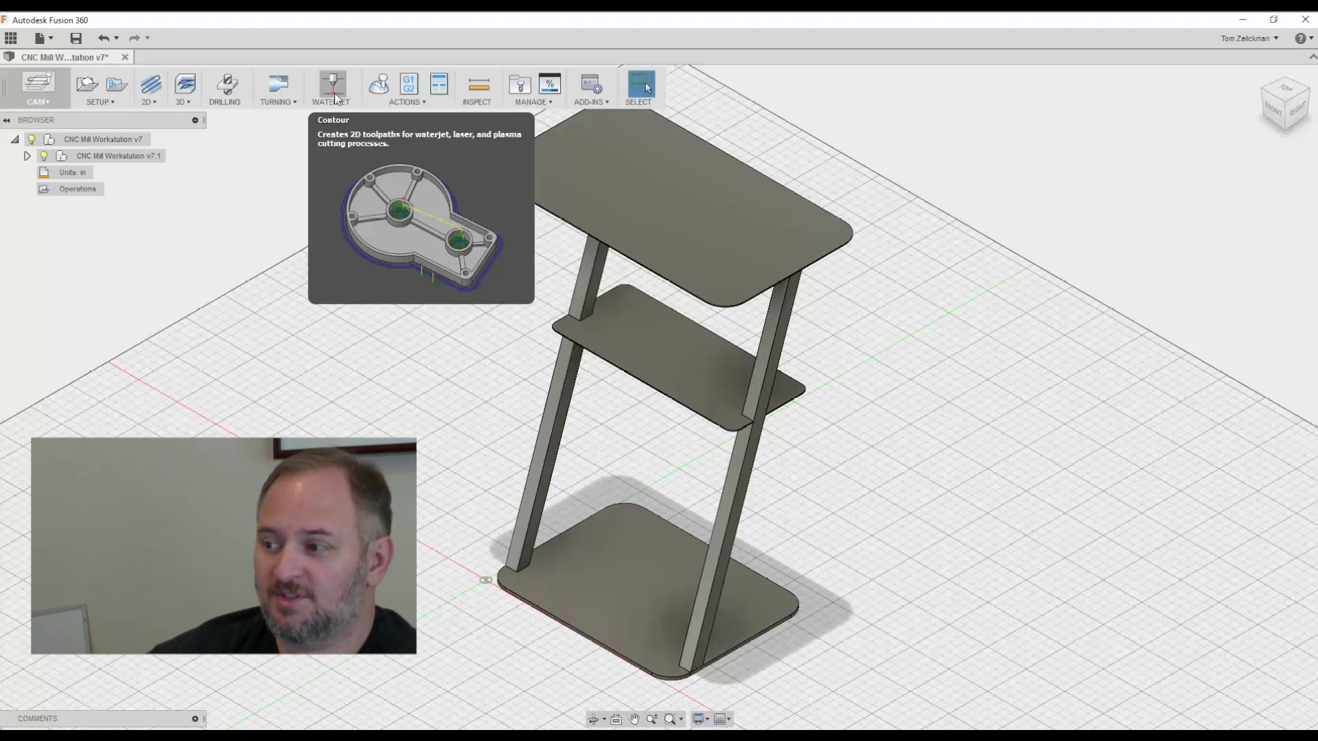
pyautogui.click(336, 98)
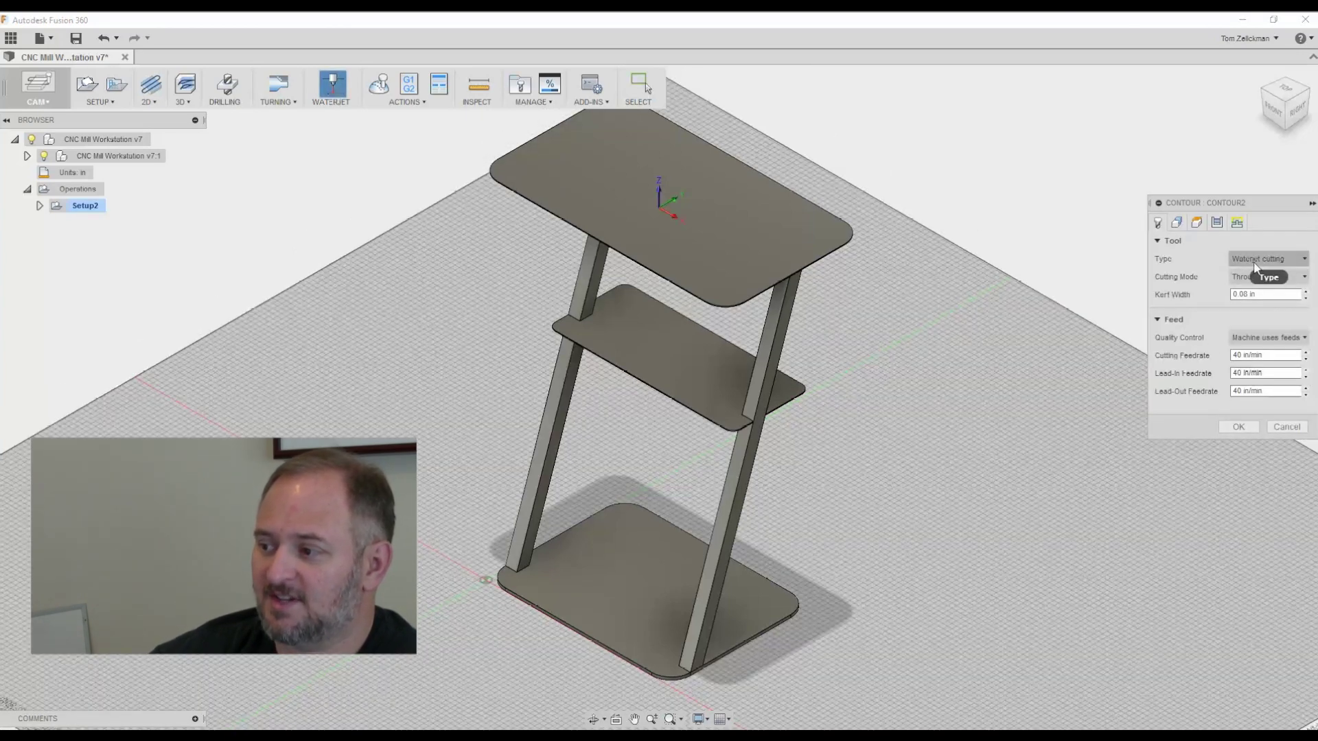
# Set the contour to Plasma cutting, Through - auto mode and Machine uses feeds quality control.
pyautogui.click(1267, 261)
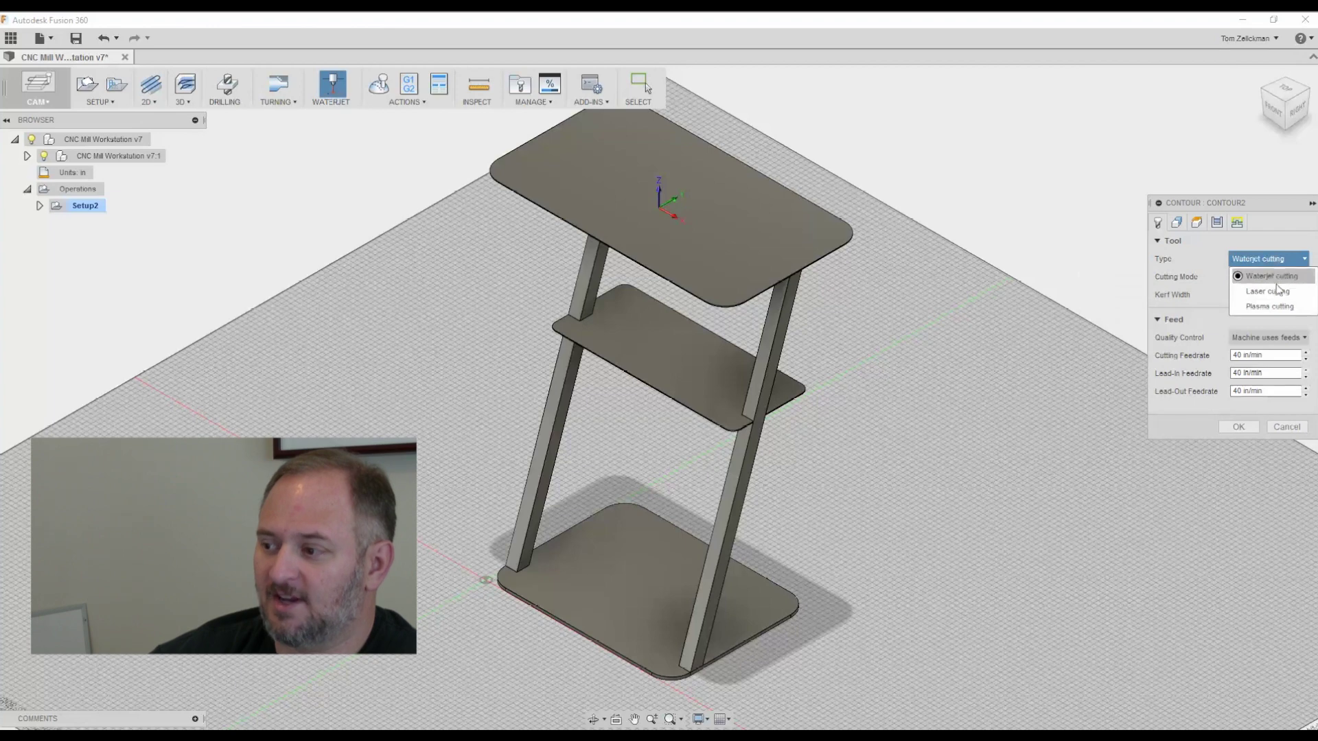
pyautogui.click(1275, 306)
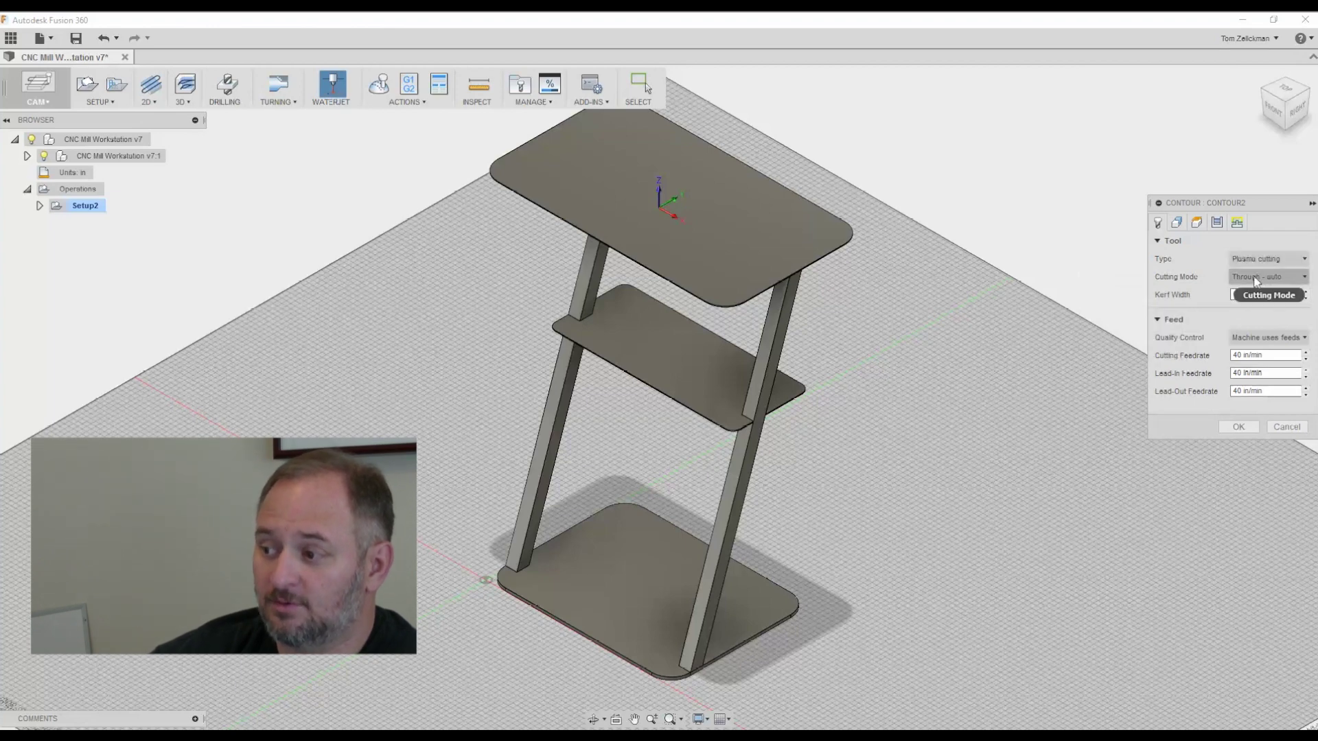
pyautogui.click(1281, 278)
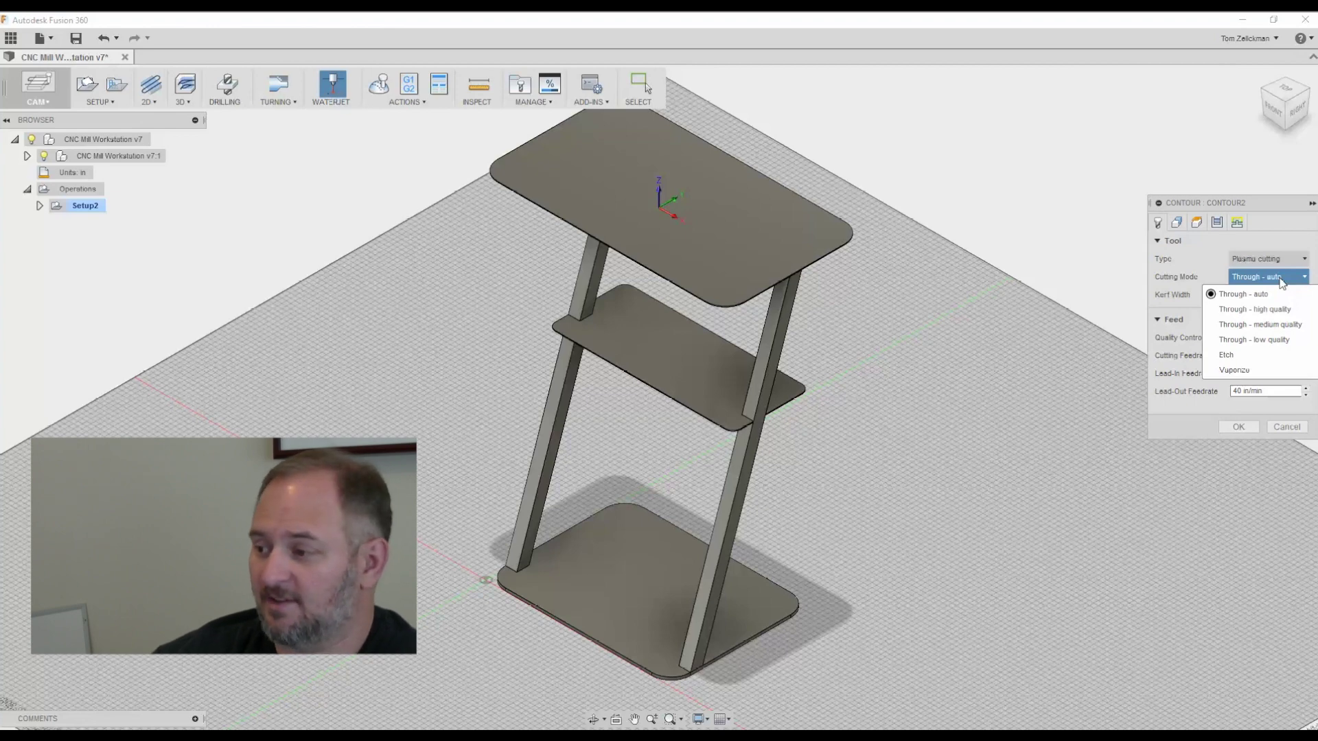
pyautogui.click(1180, 293)
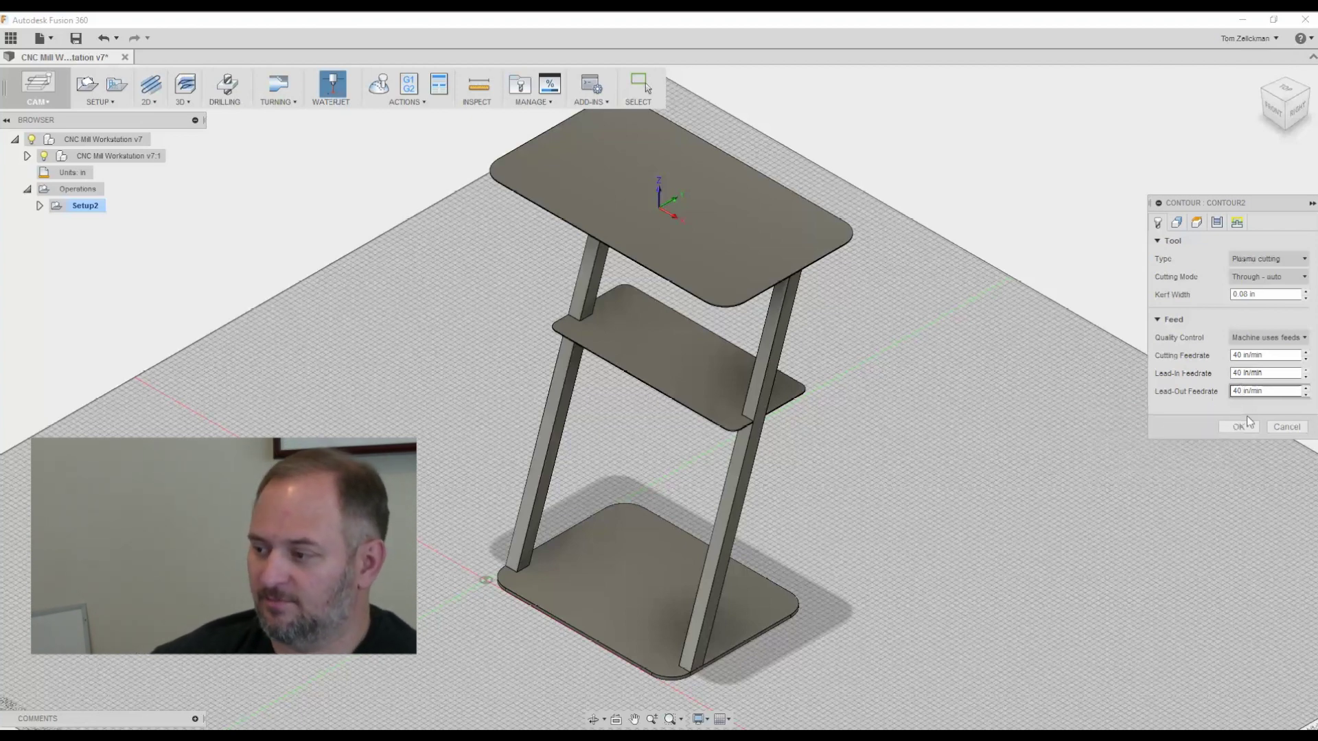
pyautogui.click(1257, 340)
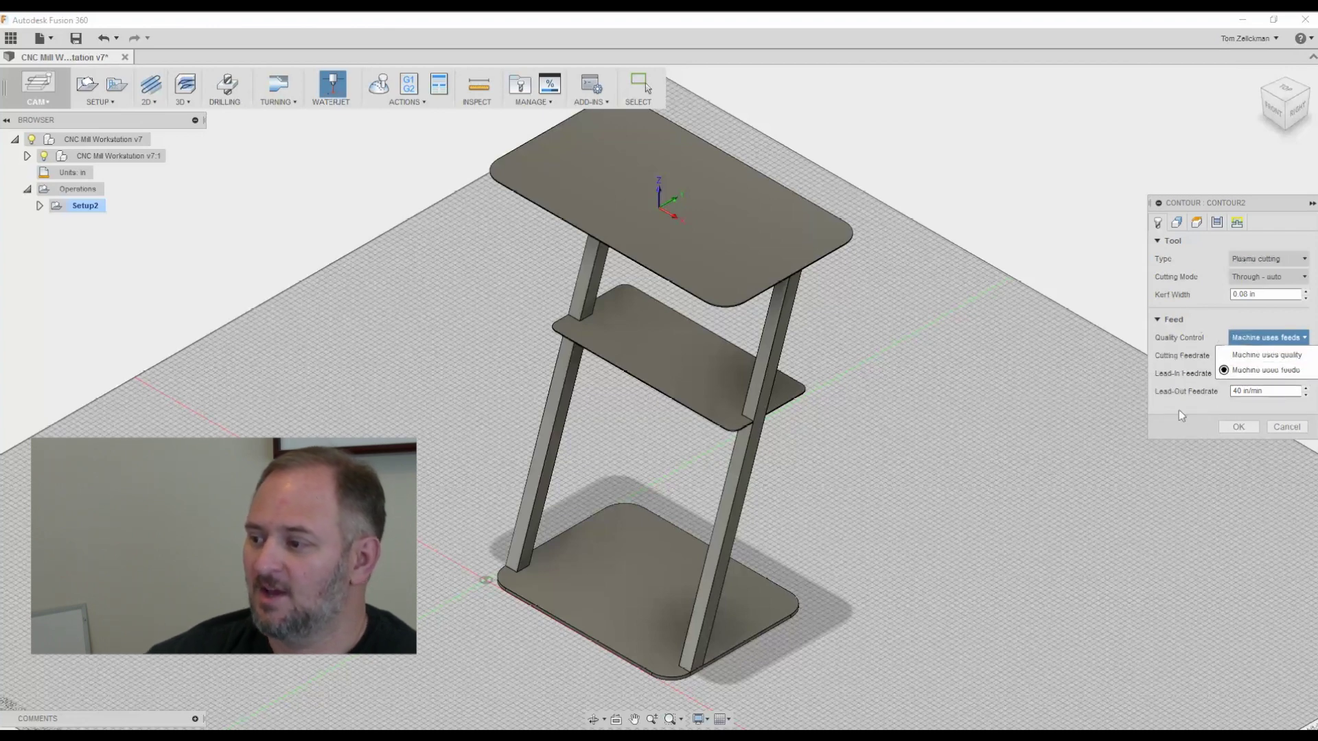
pyautogui.click(1185, 467)
pyautogui.click(1176, 223)
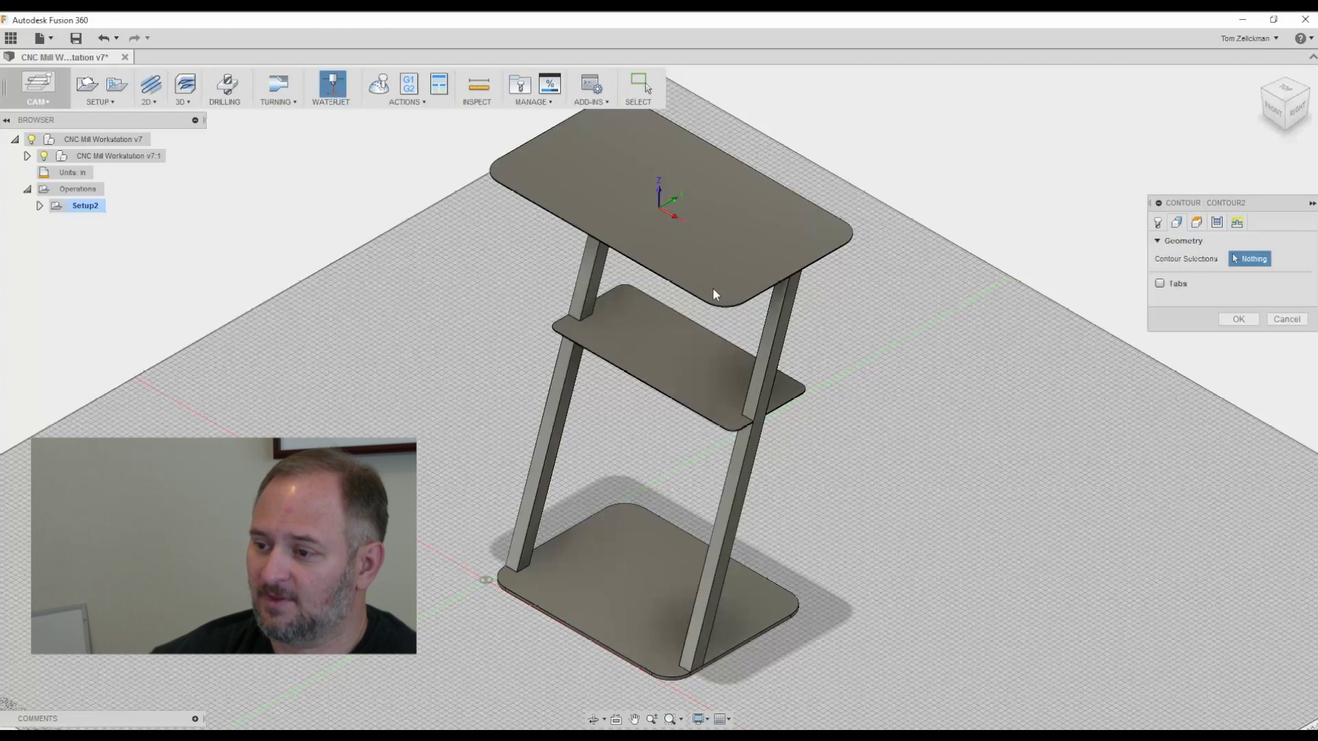
# Select the top plate's outer edge, review Heights, Passes and Linking, and set an entry point there.
pyautogui.click(739, 309)
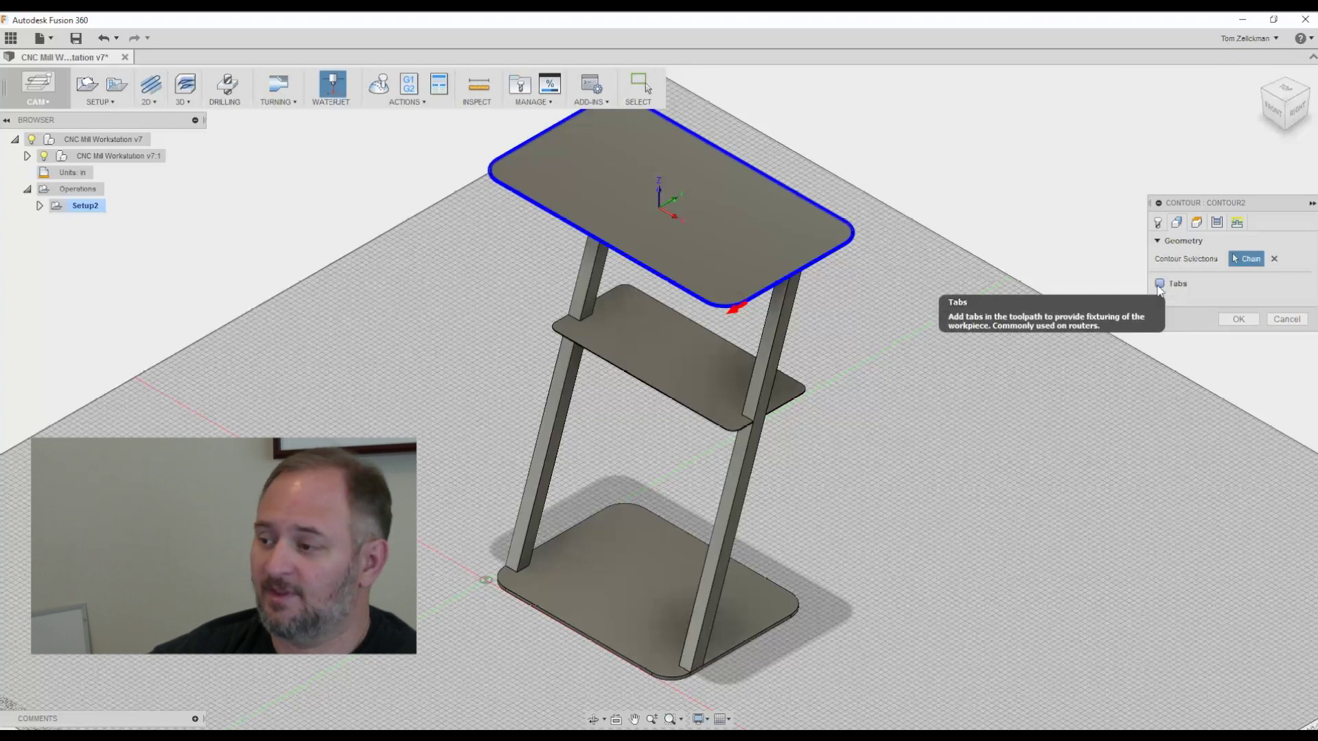
pyautogui.click(1195, 224)
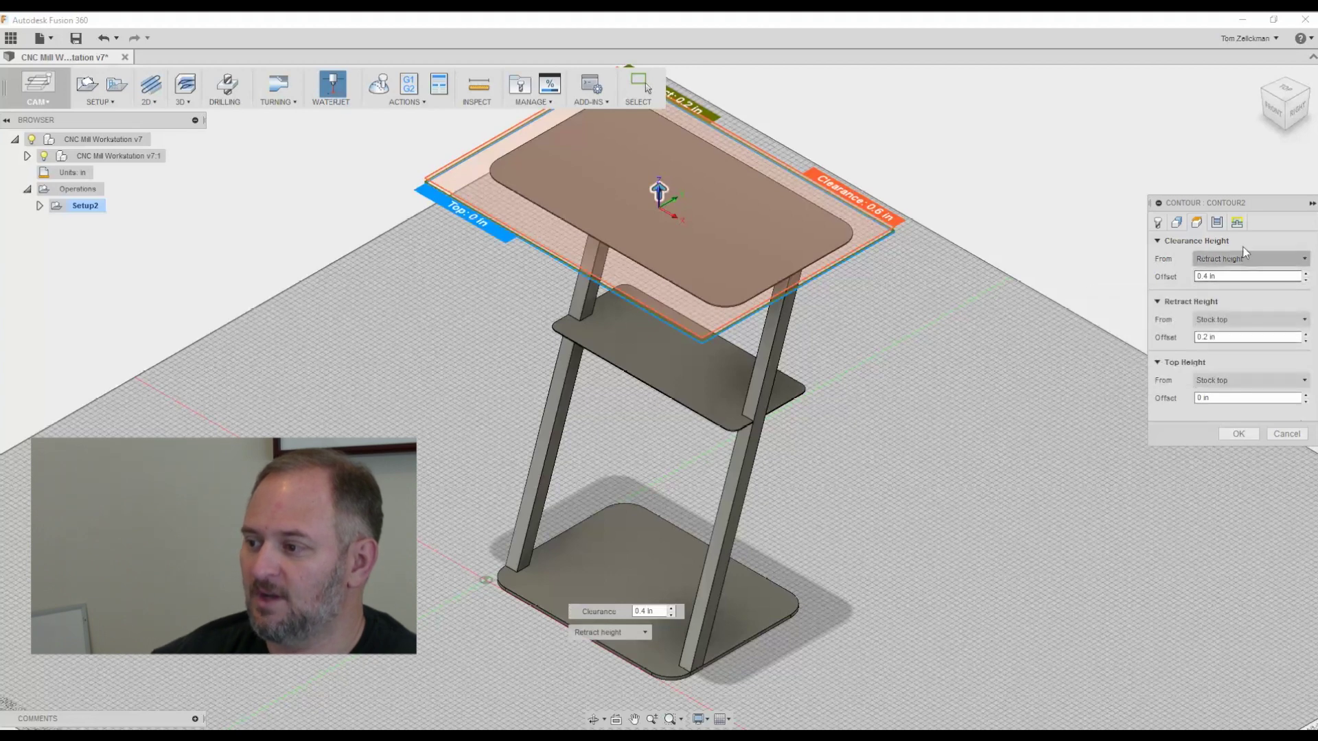
pyautogui.click(1217, 223)
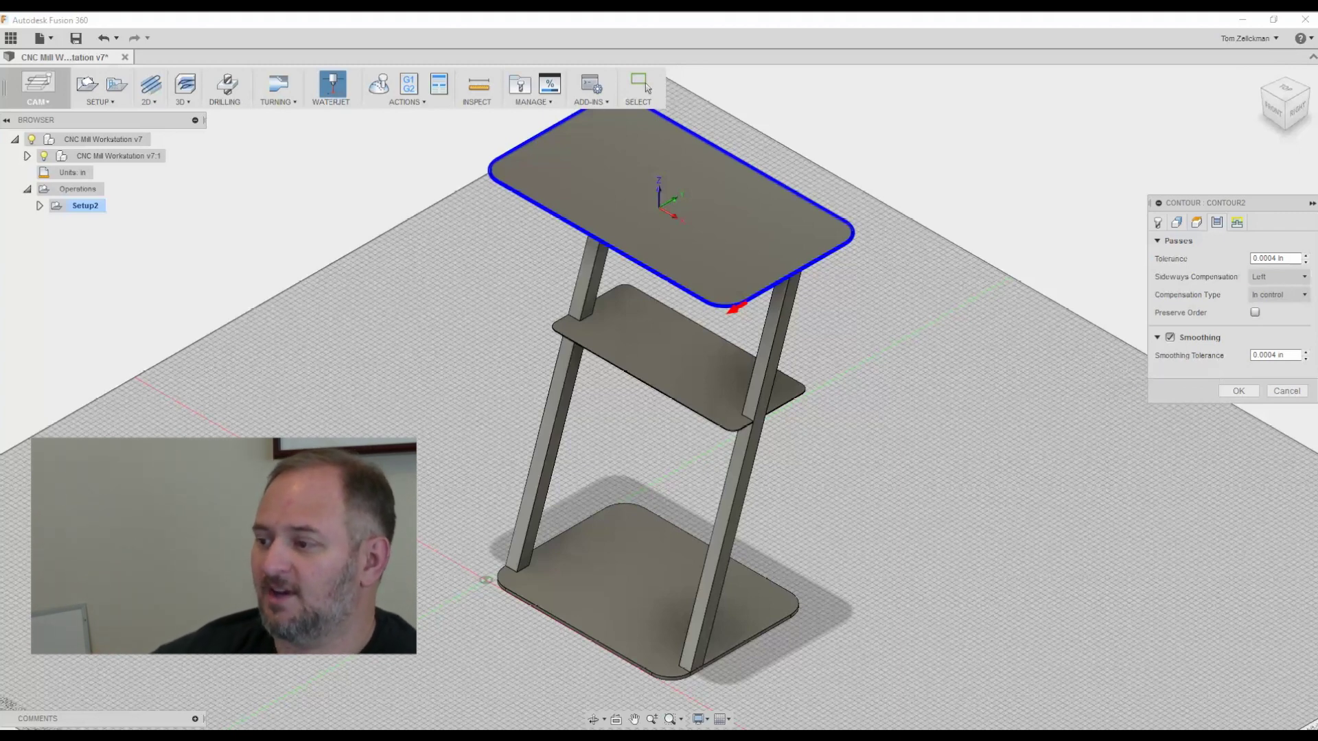
pyautogui.click(1237, 223)
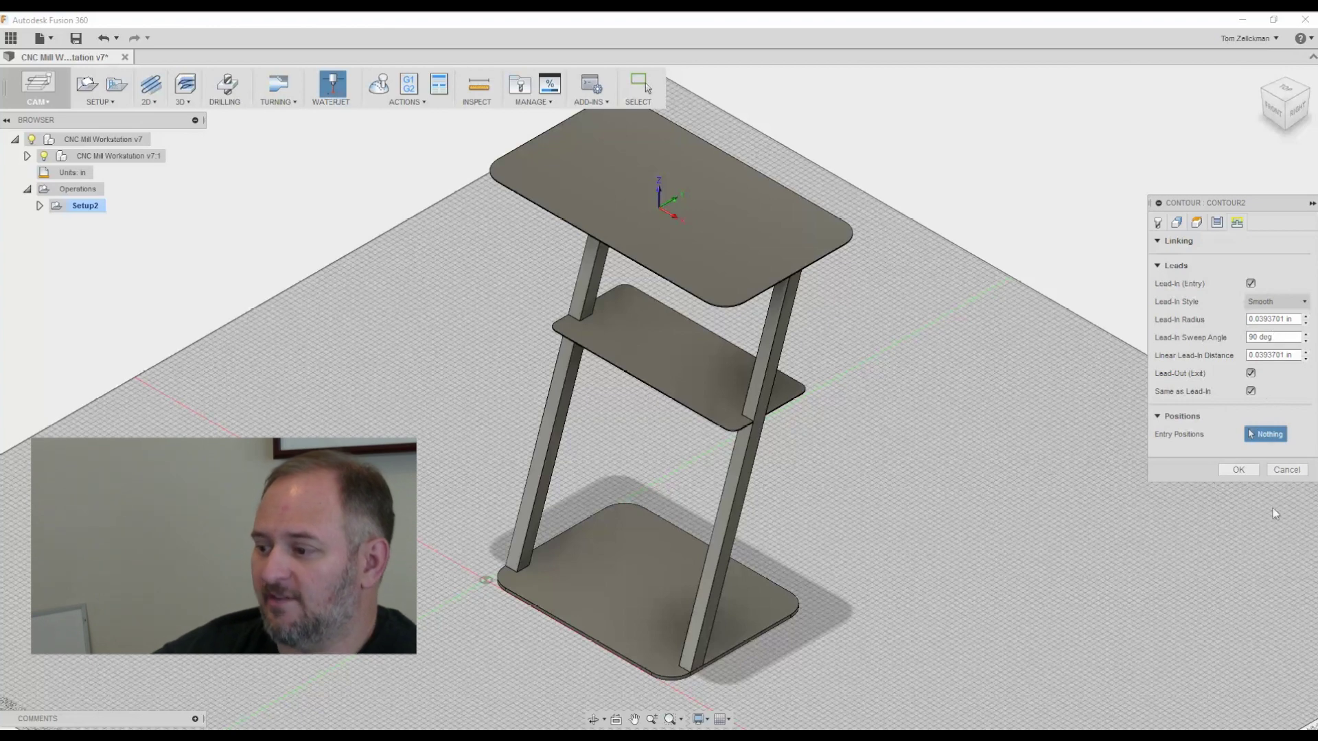
pyautogui.click(1268, 435)
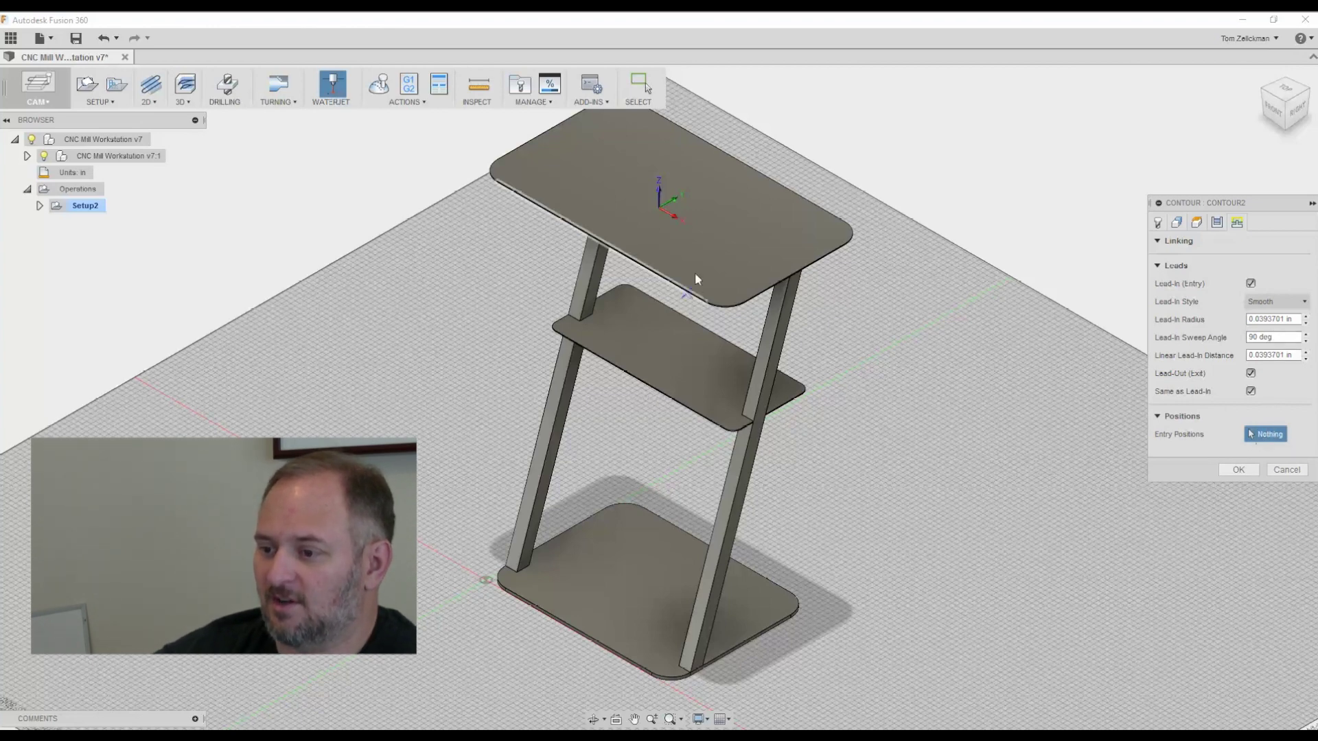
pyautogui.click(744, 304)
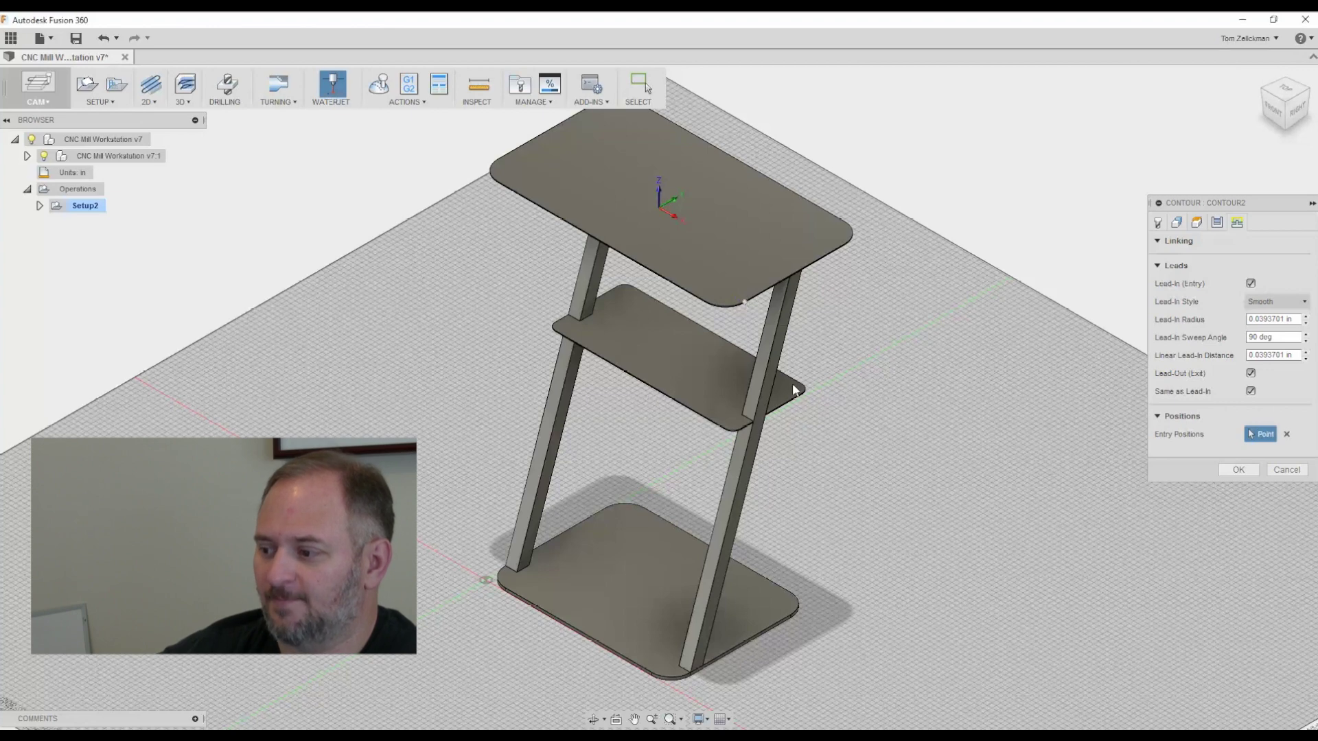
# Create the Contour2 toolpath and zoom in on its lead-in, then zoom back out.
pyautogui.click(1238, 469)
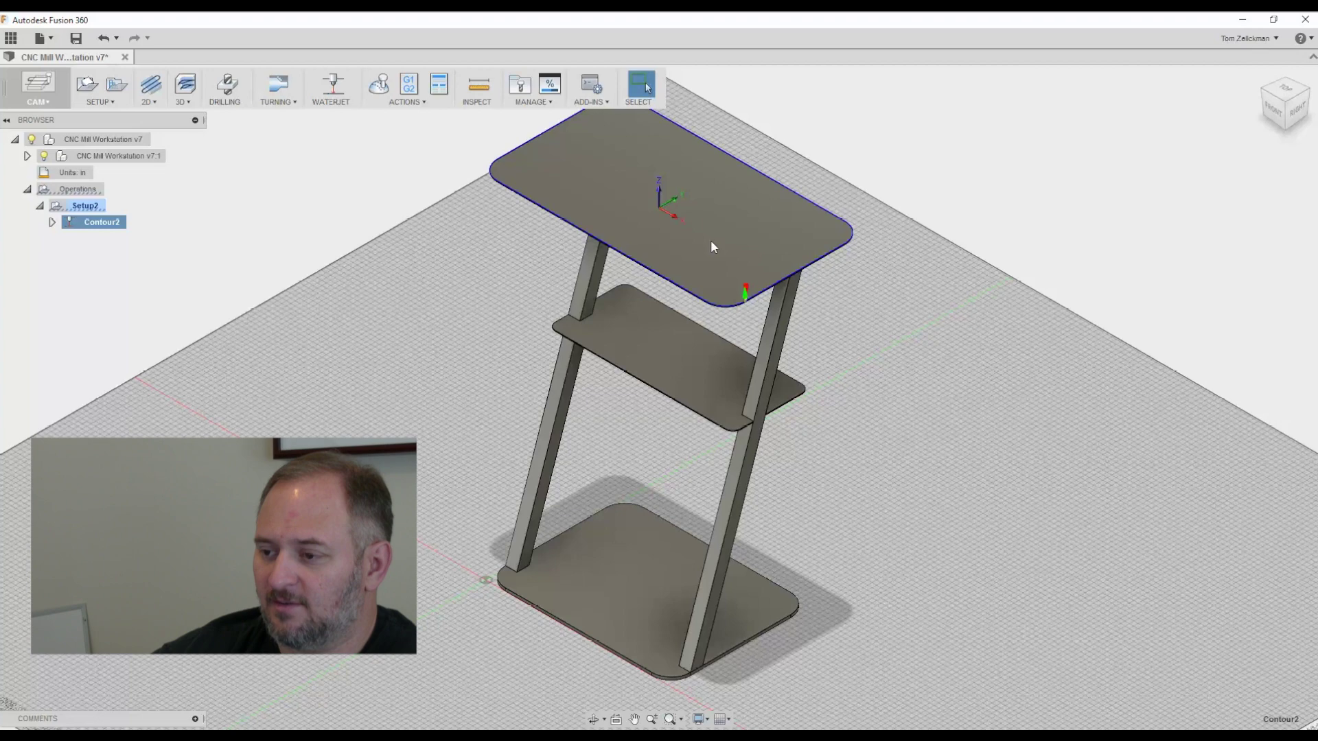
pyautogui.scroll(3, 735, 363)
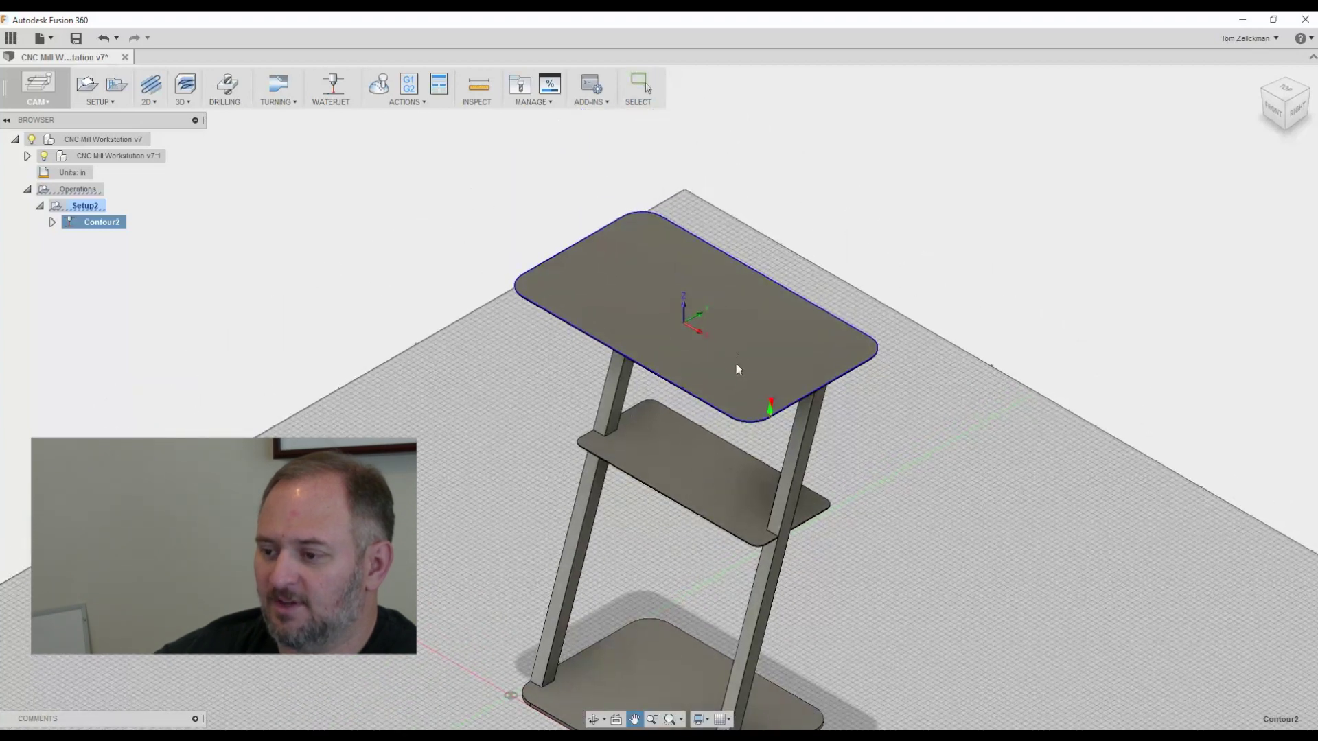
pyautogui.scroll(3, 753, 379)
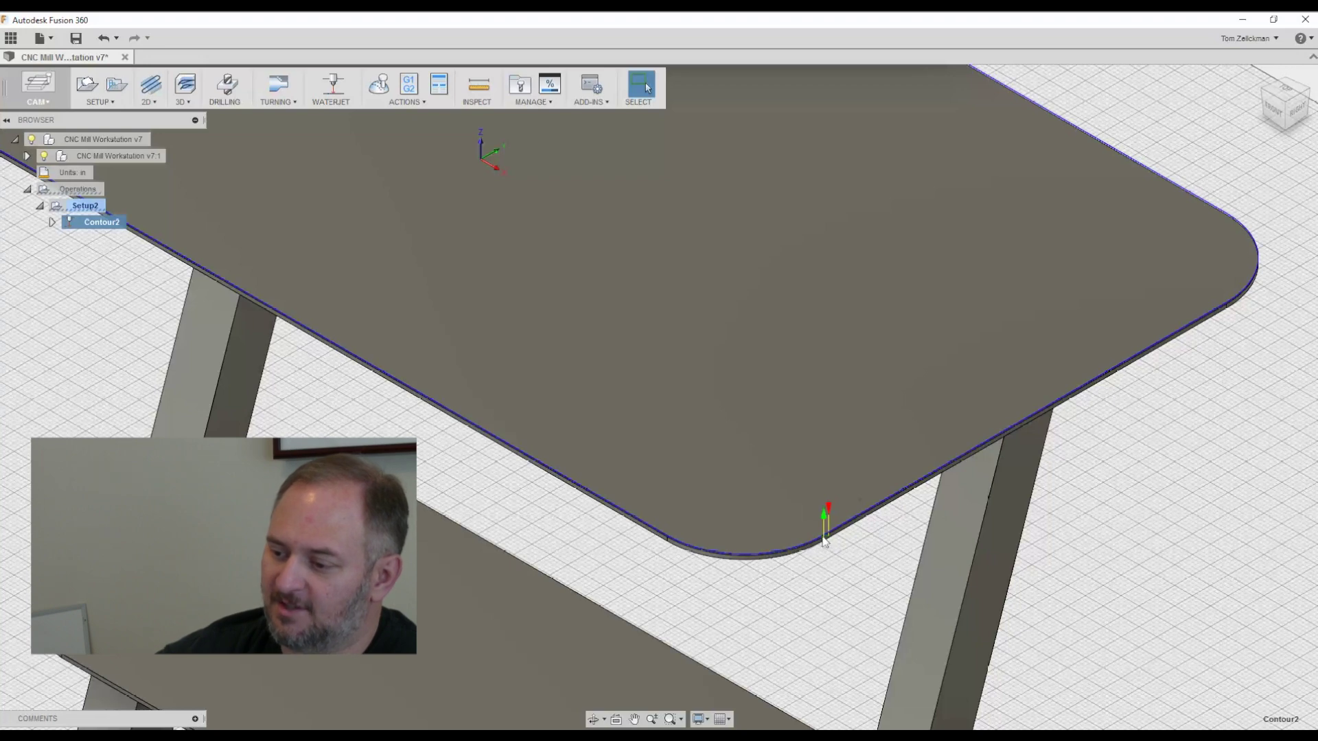
pyautogui.scroll(5, 826, 544)
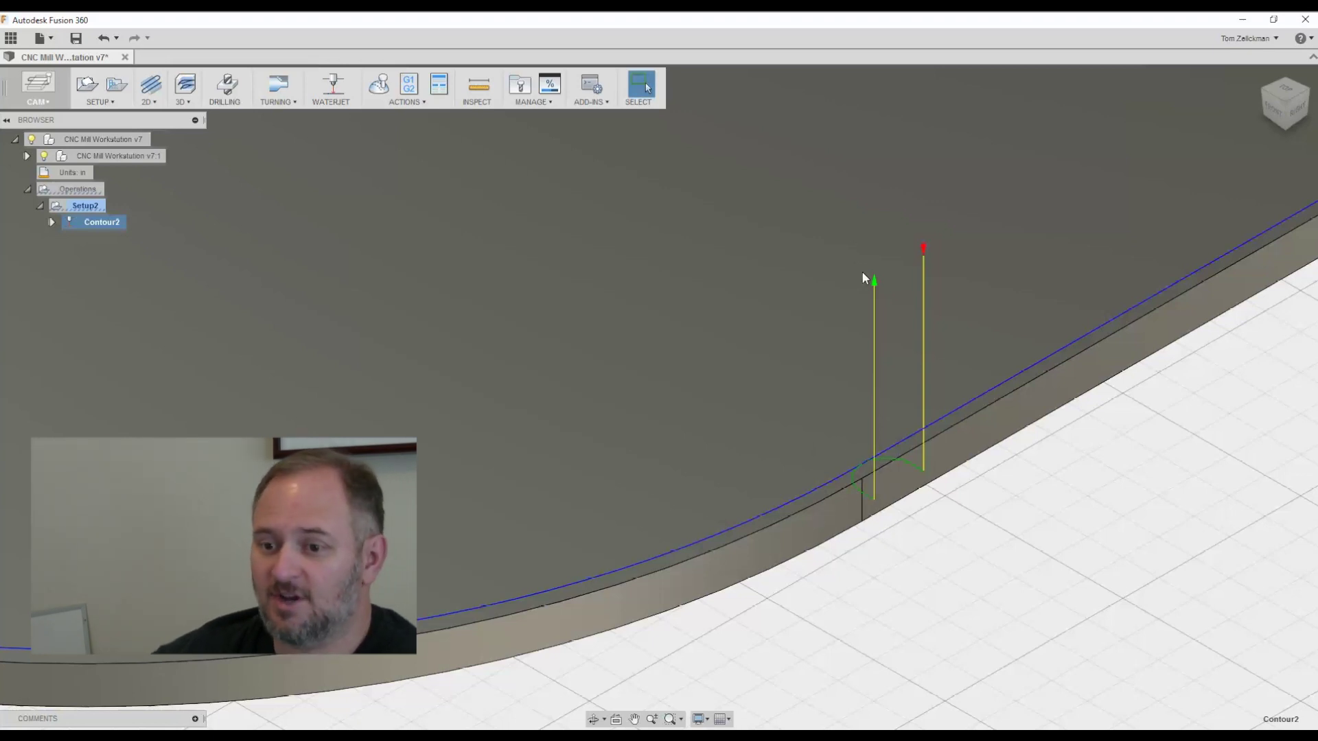
pyautogui.scroll(-10, 862, 272)
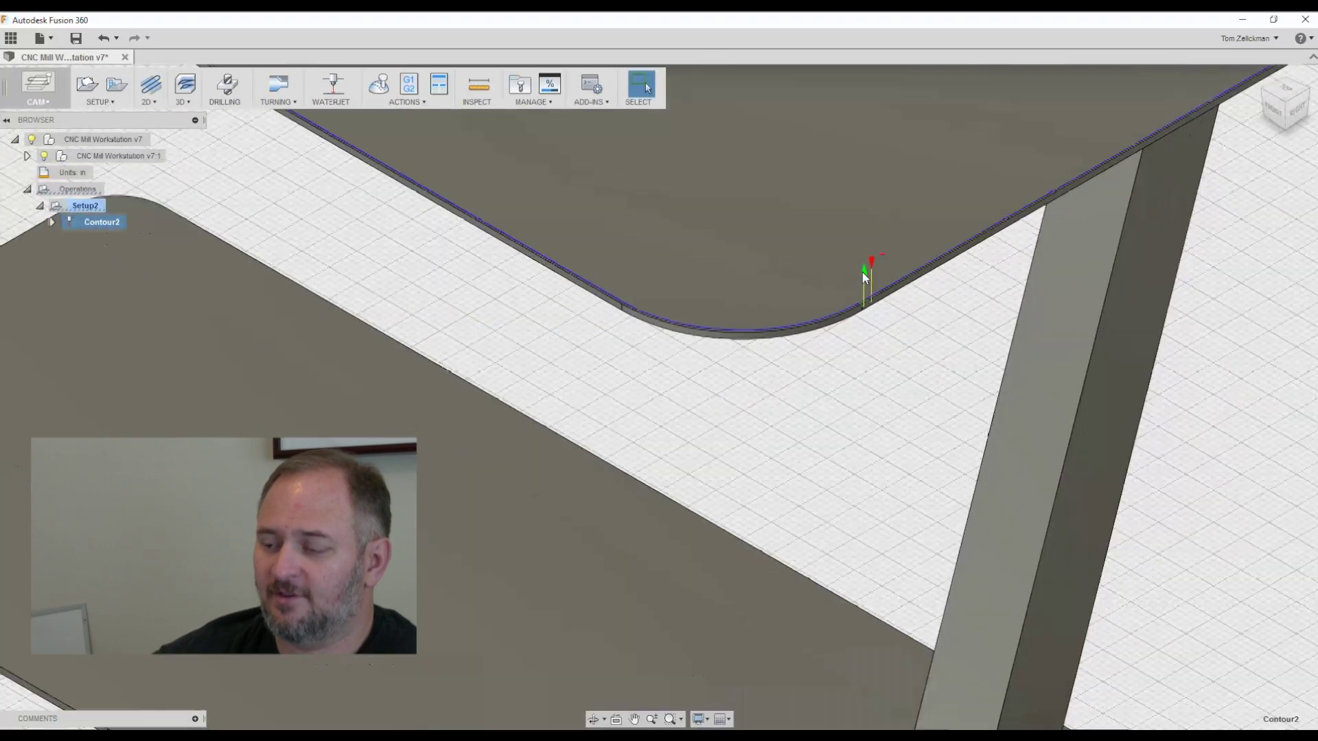
pyautogui.scroll(-5, 797, 323)
pyautogui.scroll(2, 793, 317)
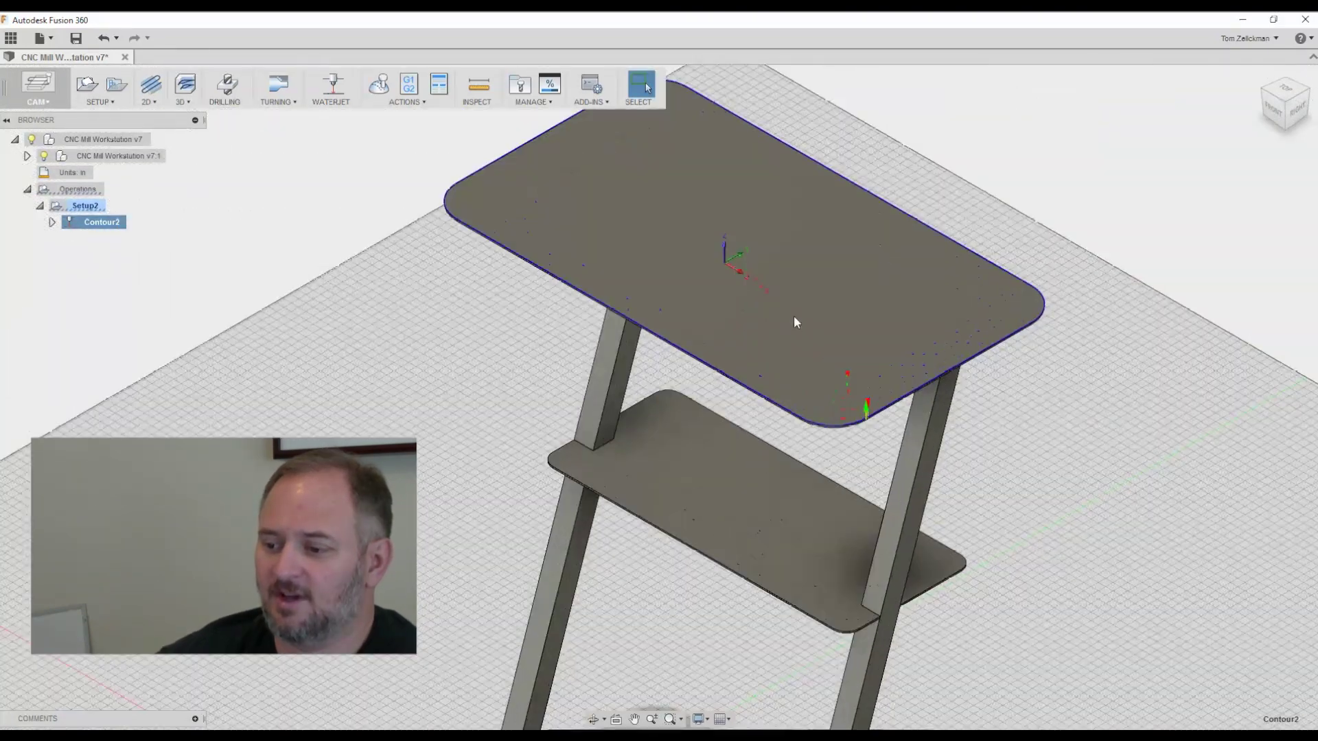
pyautogui.scroll(-4, 794, 317)
pyautogui.moveTo(794, 315); pyautogui.dragTo(768, 273, button='middle')
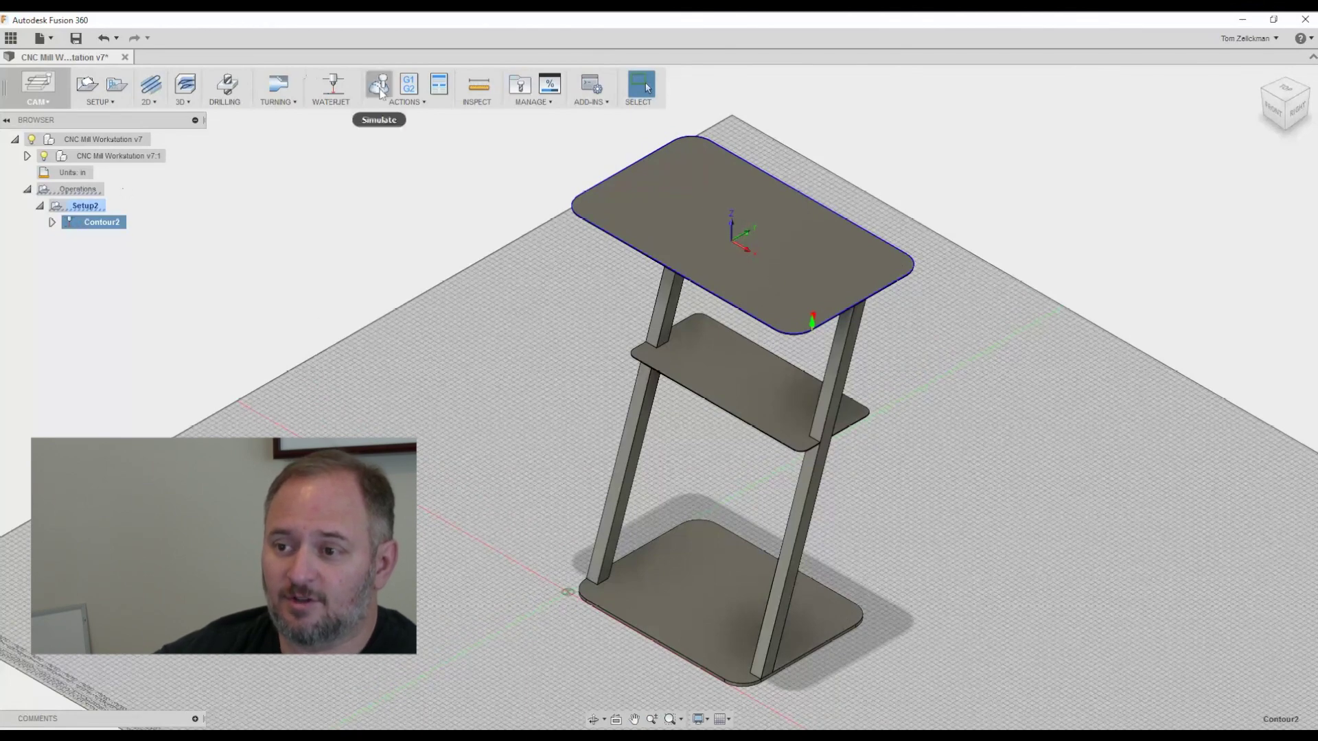
# Expand Contour2 in the browser to show its WCS and 793-byte toolpath entries.
pyautogui.click(411, 88)
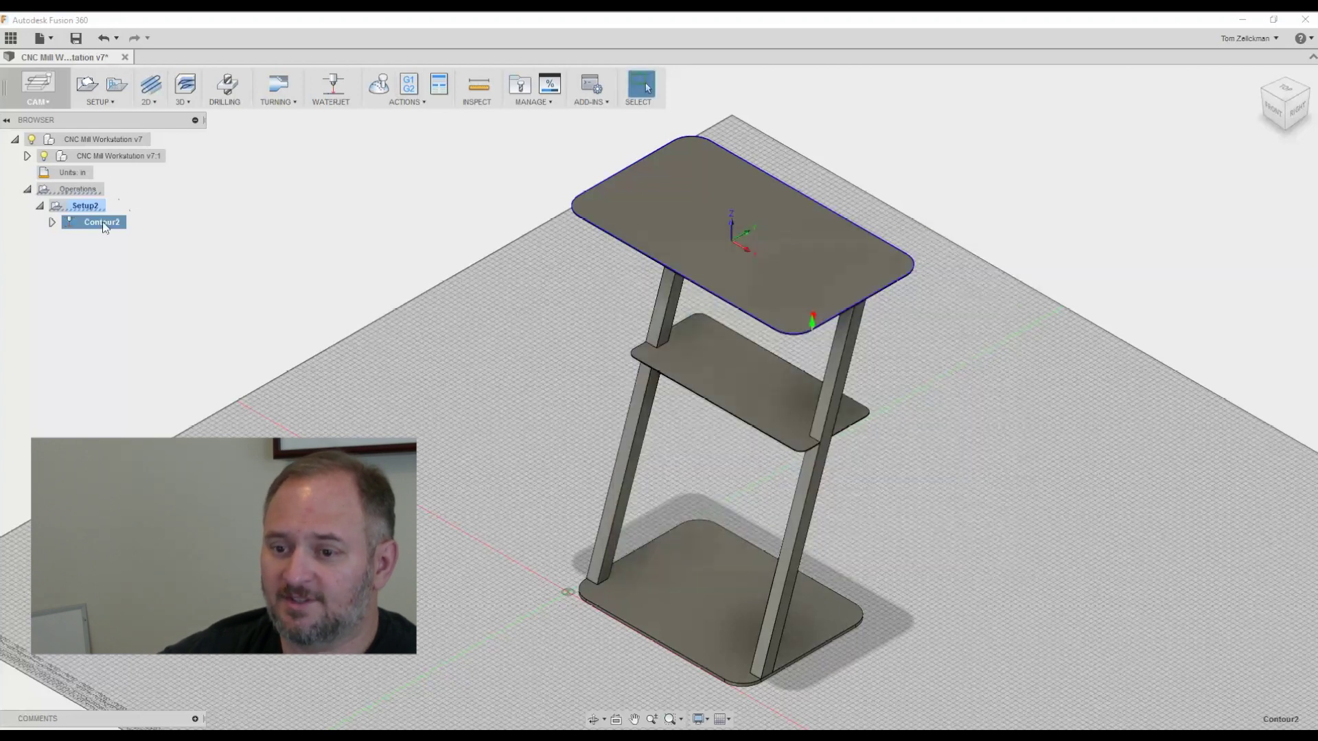
pyautogui.click(52, 222)
pyautogui.rightClick(85, 230)
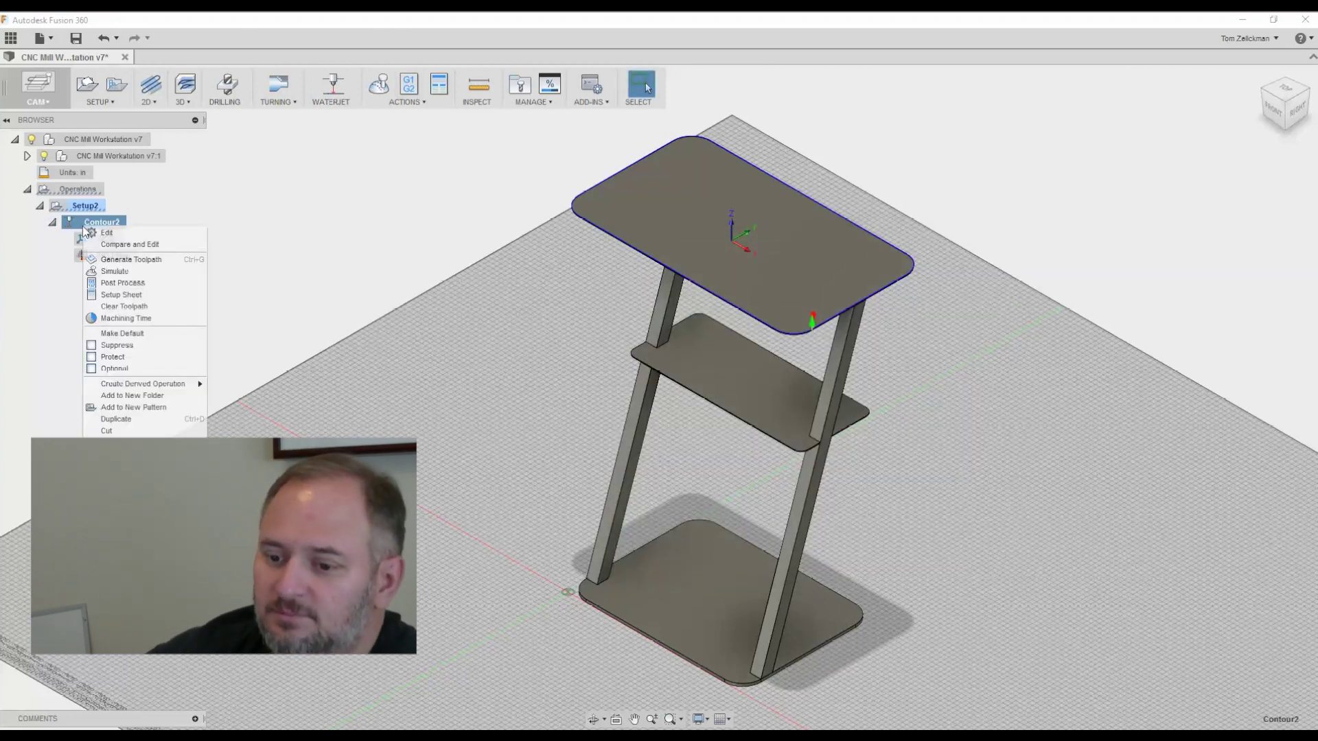
pyautogui.click(291, 231)
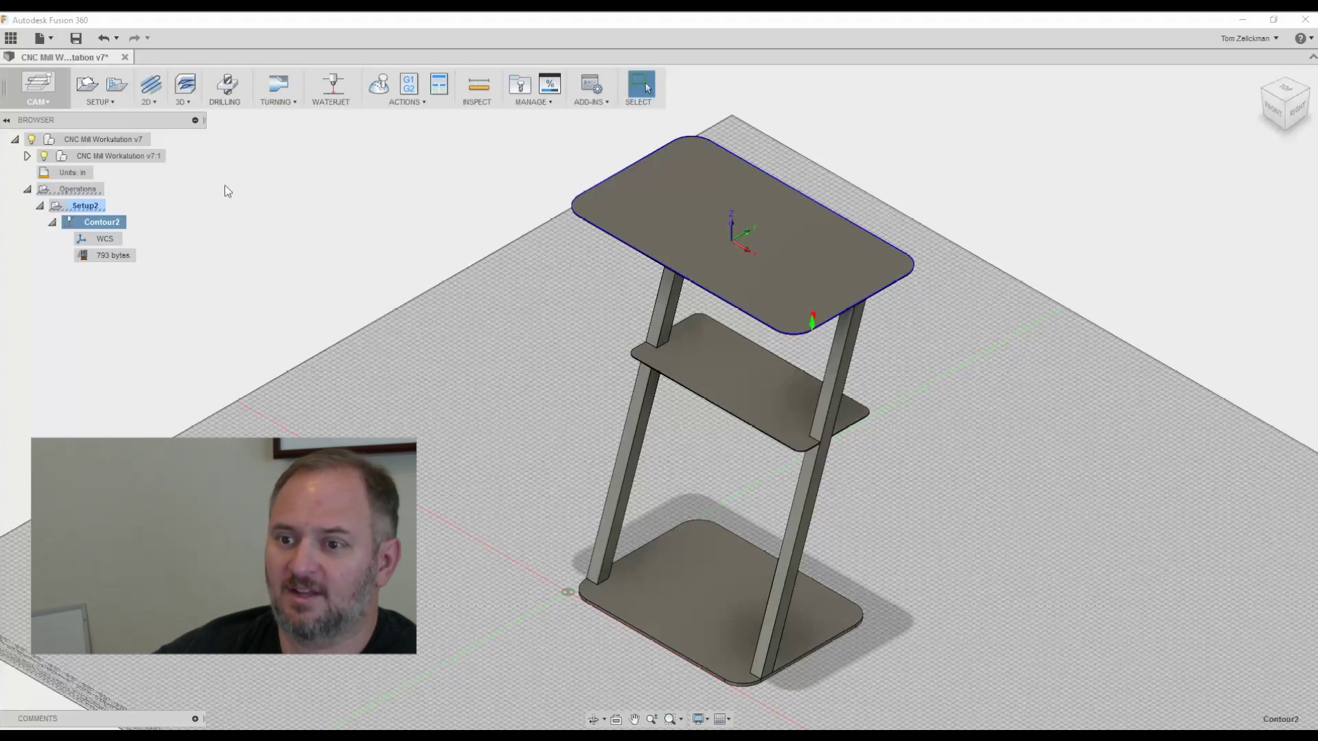
# Return to the Design workspace and select Sketch1 under Top:1 > Sketches.
pyautogui.click(38, 93)
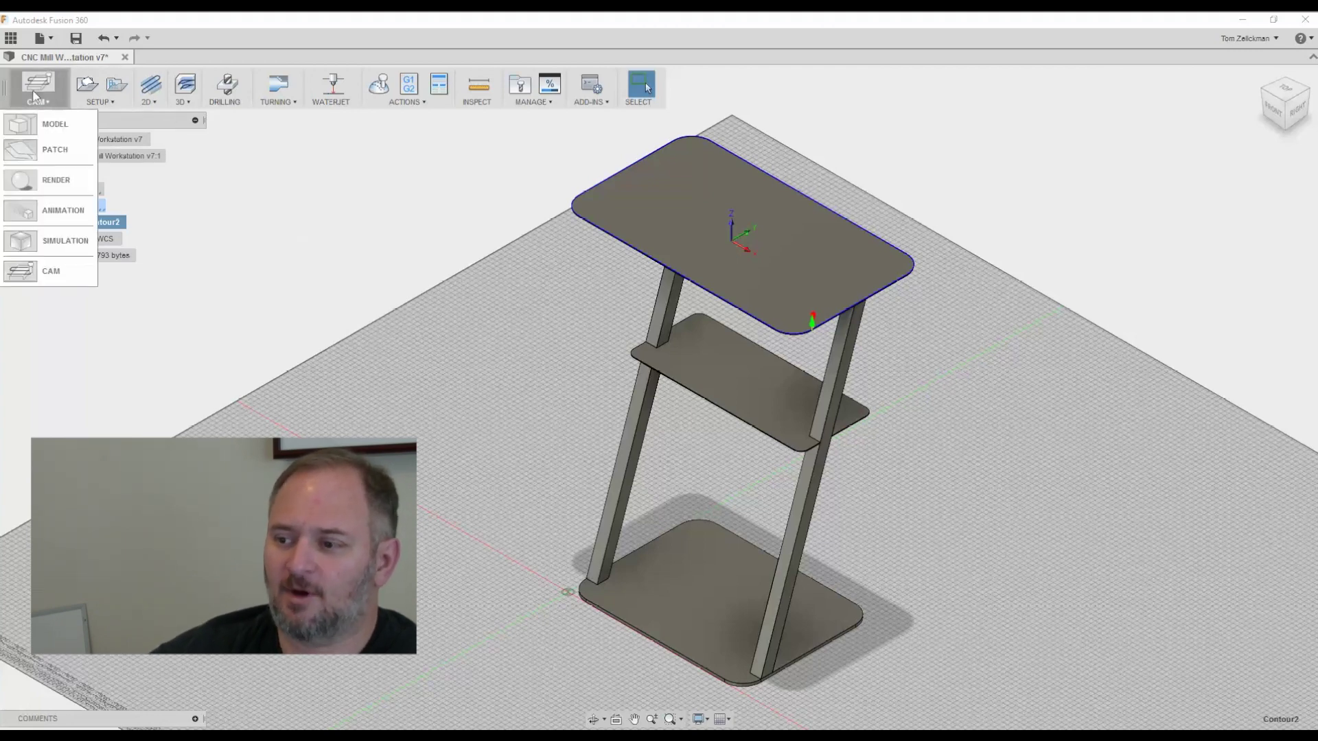
pyautogui.click(55, 126)
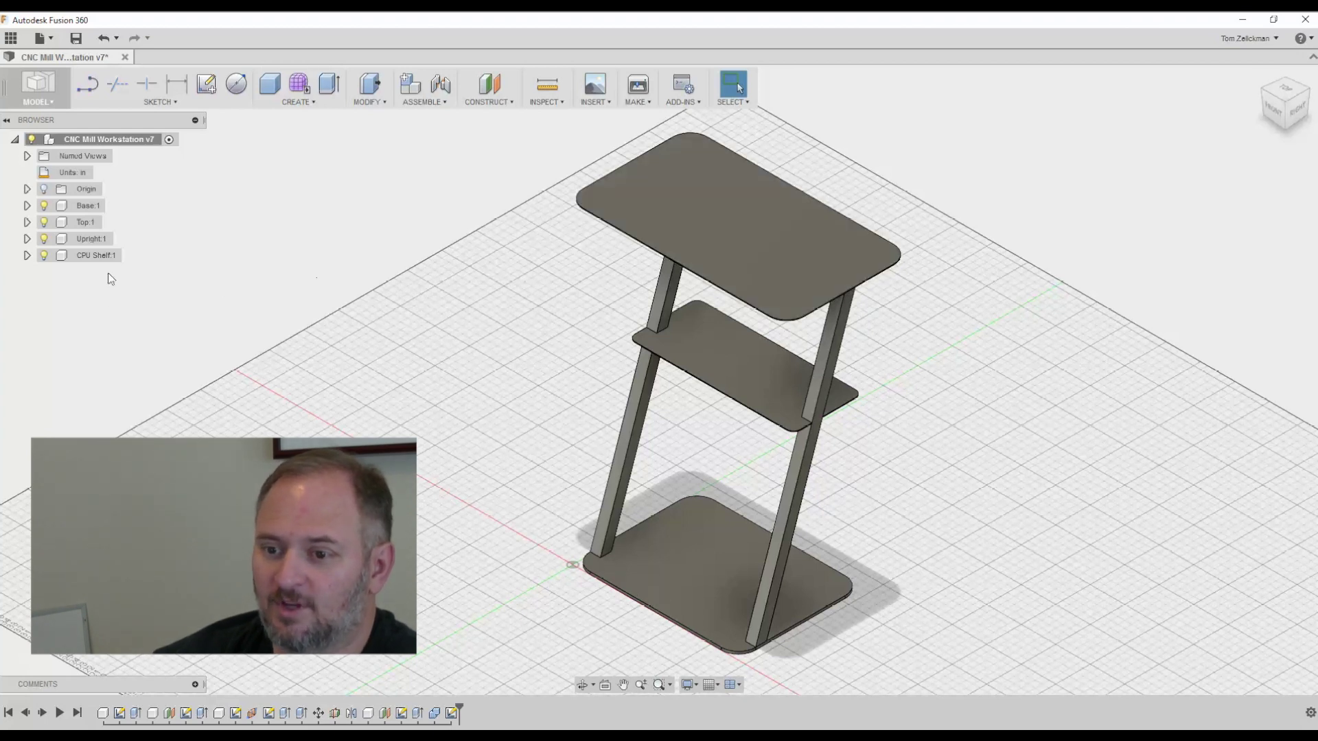
pyautogui.click(27, 223)
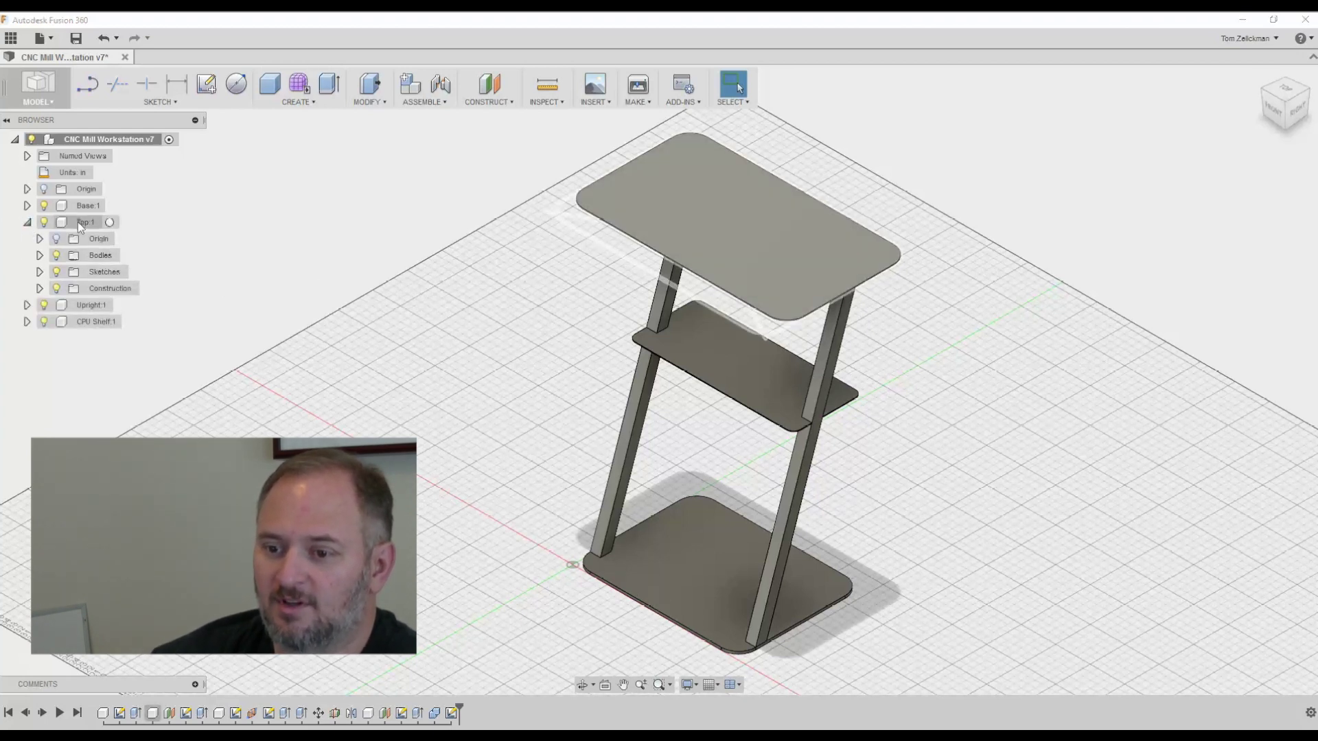
pyautogui.click(40, 272)
pyautogui.click(115, 289)
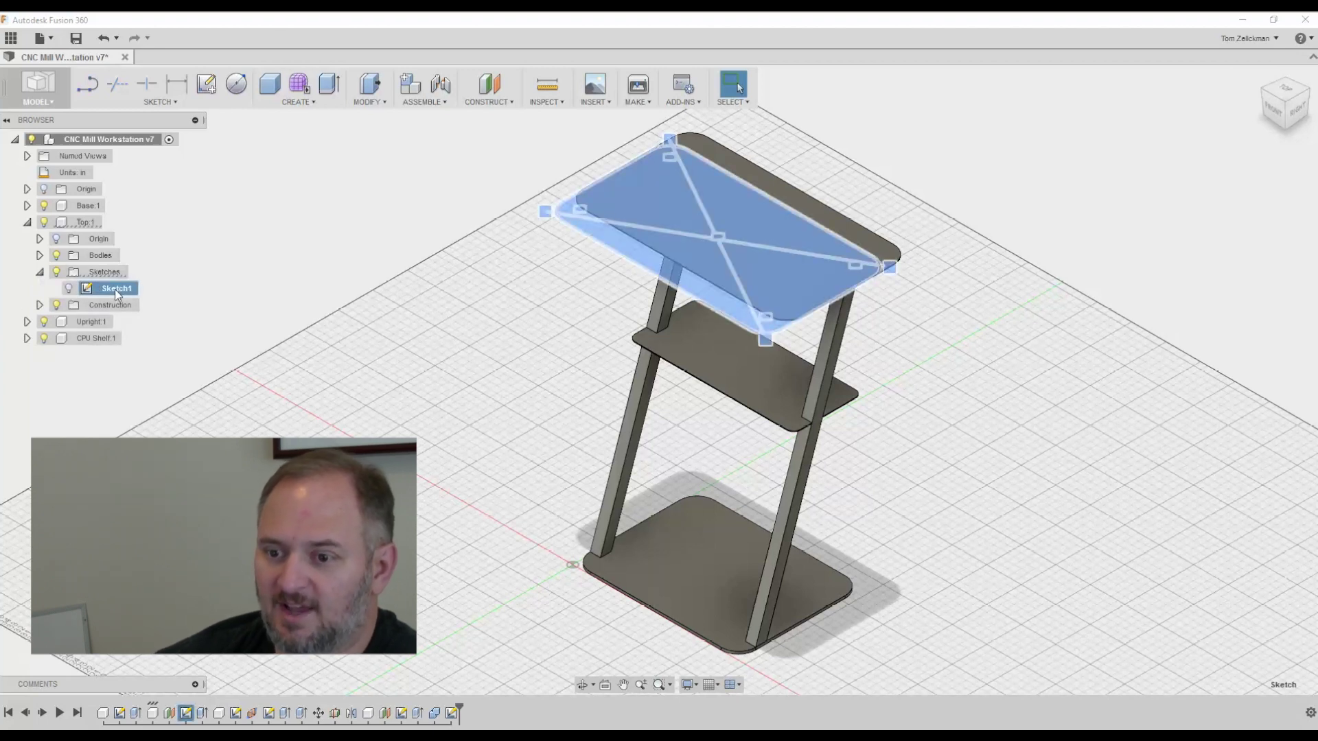
# Save the top plate's Sketch1 as a DXF named 'CNC Workstation Top'.
pyautogui.rightClick(115, 291)
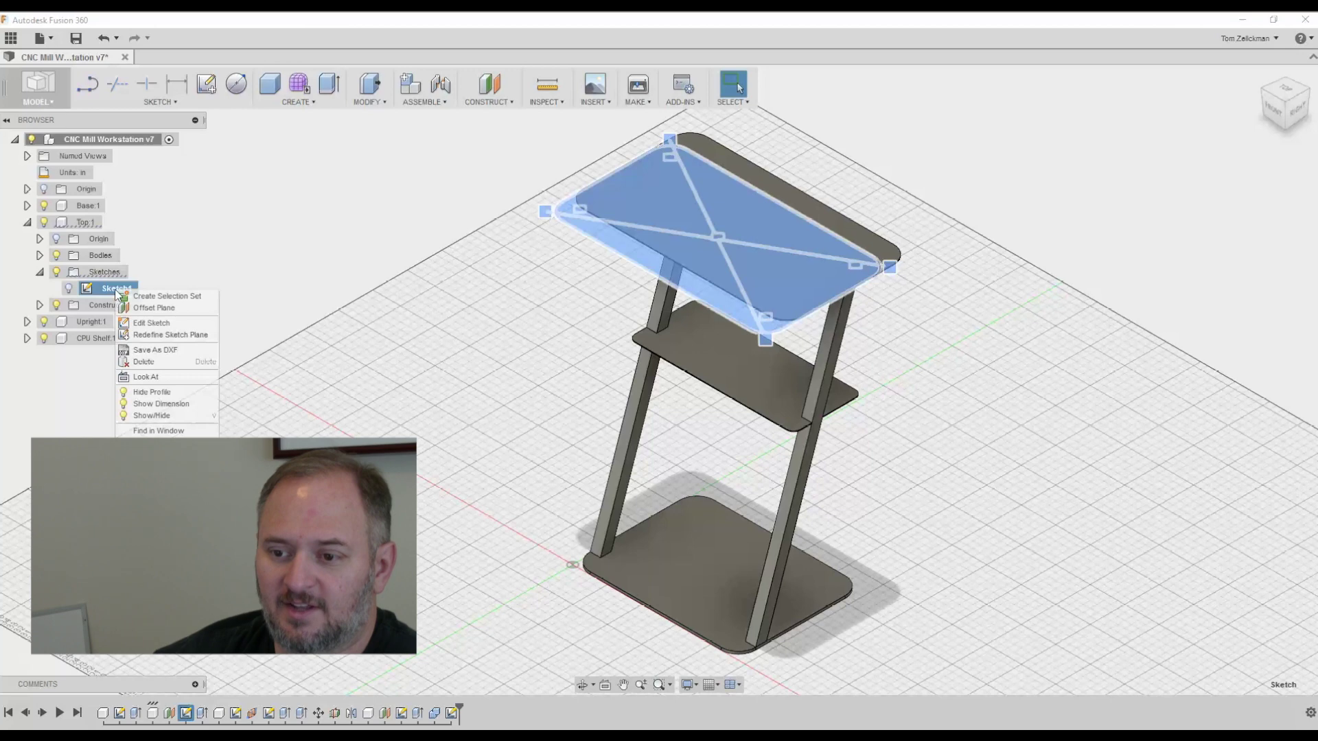
pyautogui.click(176, 349)
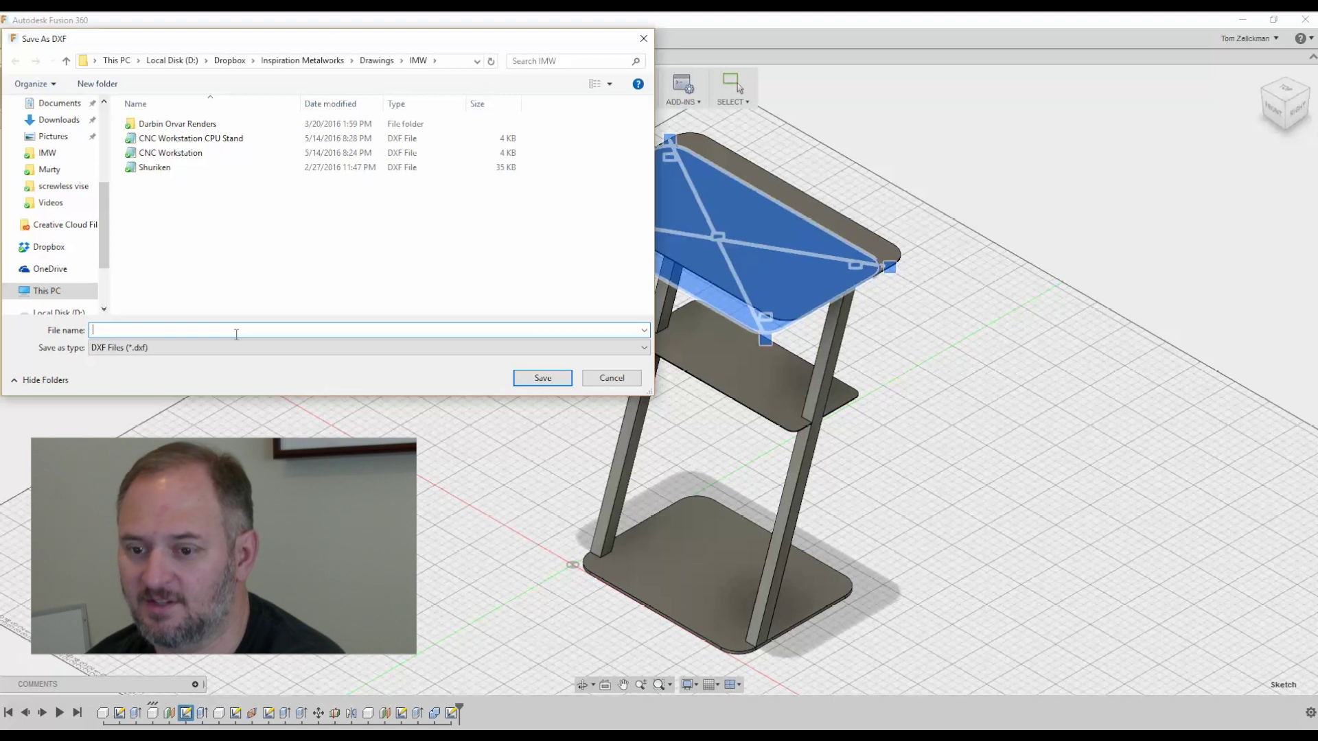
pyautogui.write('CNC ')
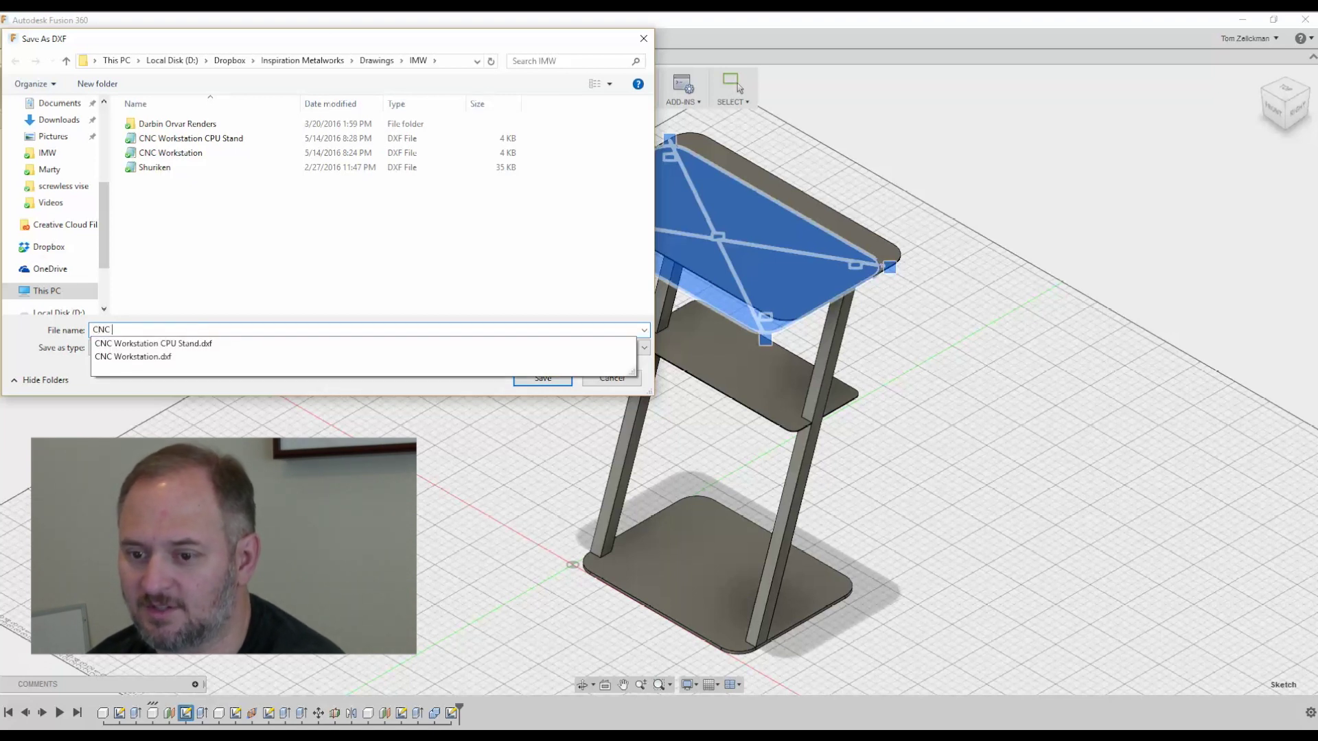
pyautogui.write('Workstation Top')
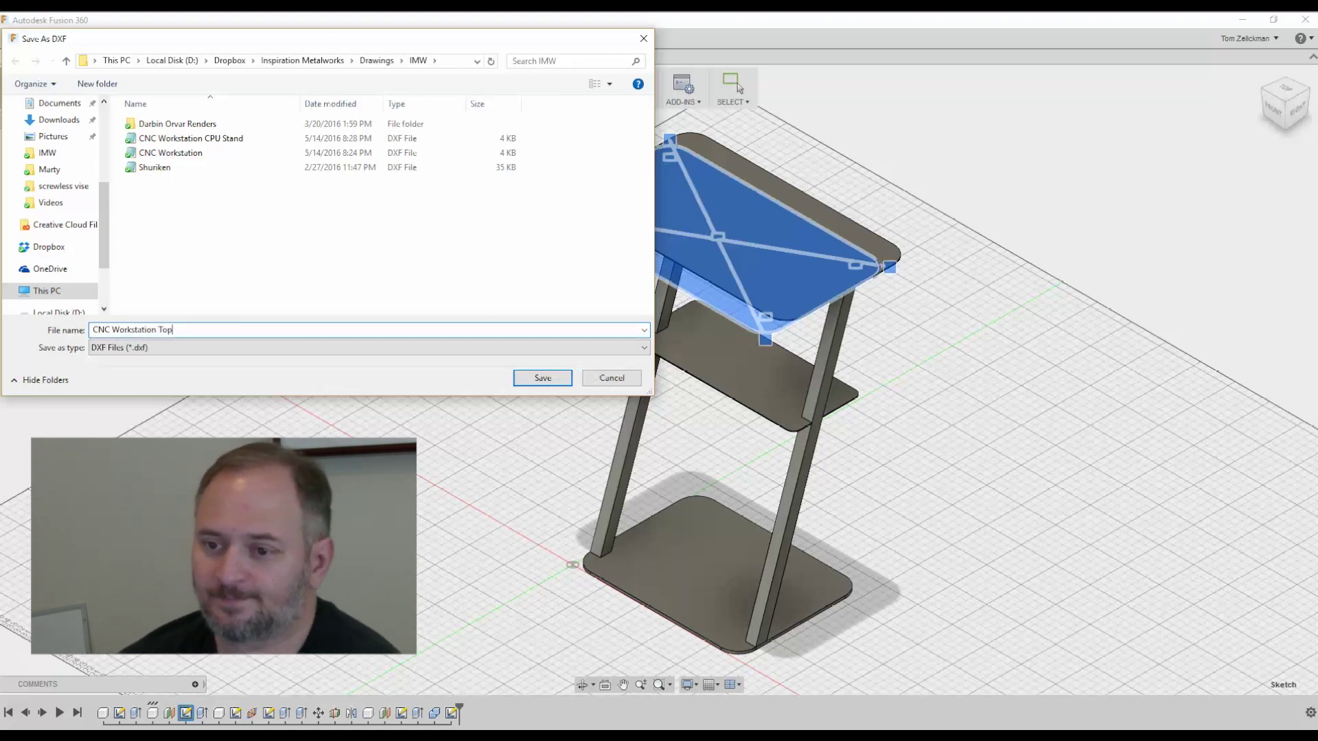
pyautogui.click(538, 379)
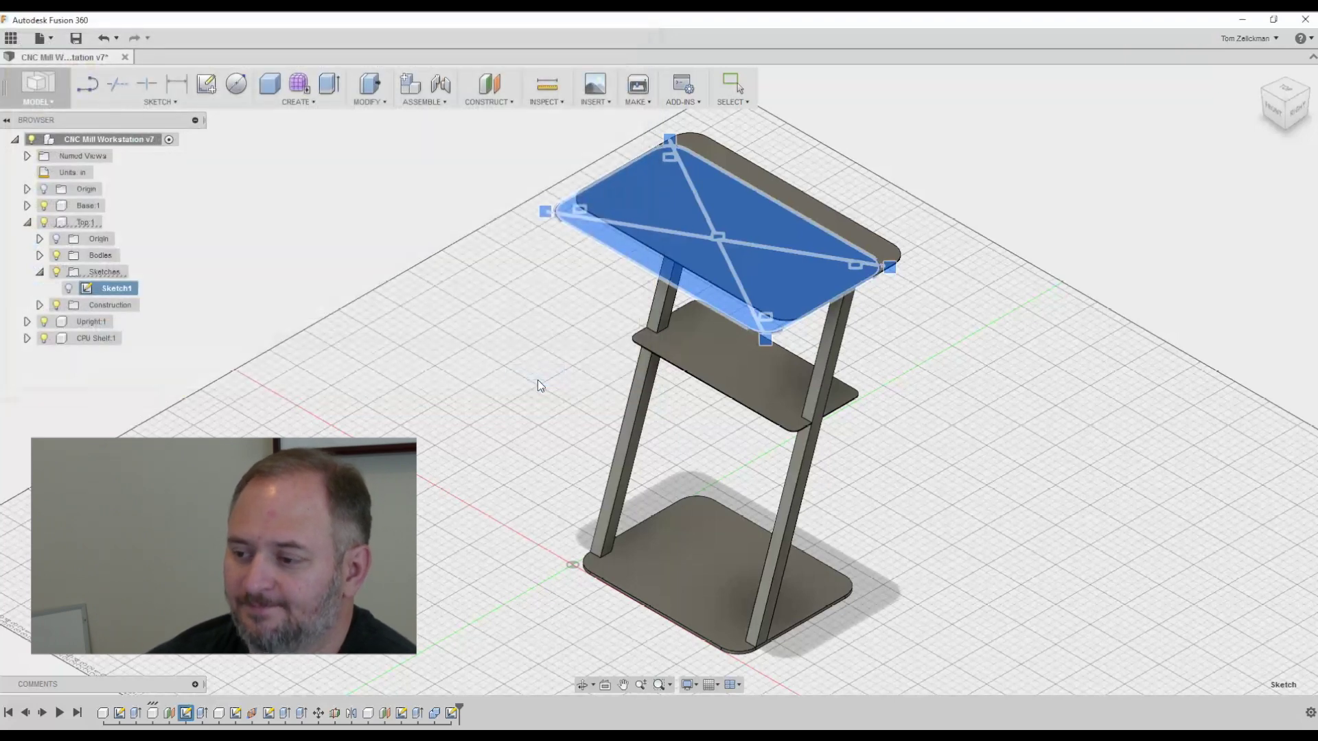
pyautogui.click(730, 373)
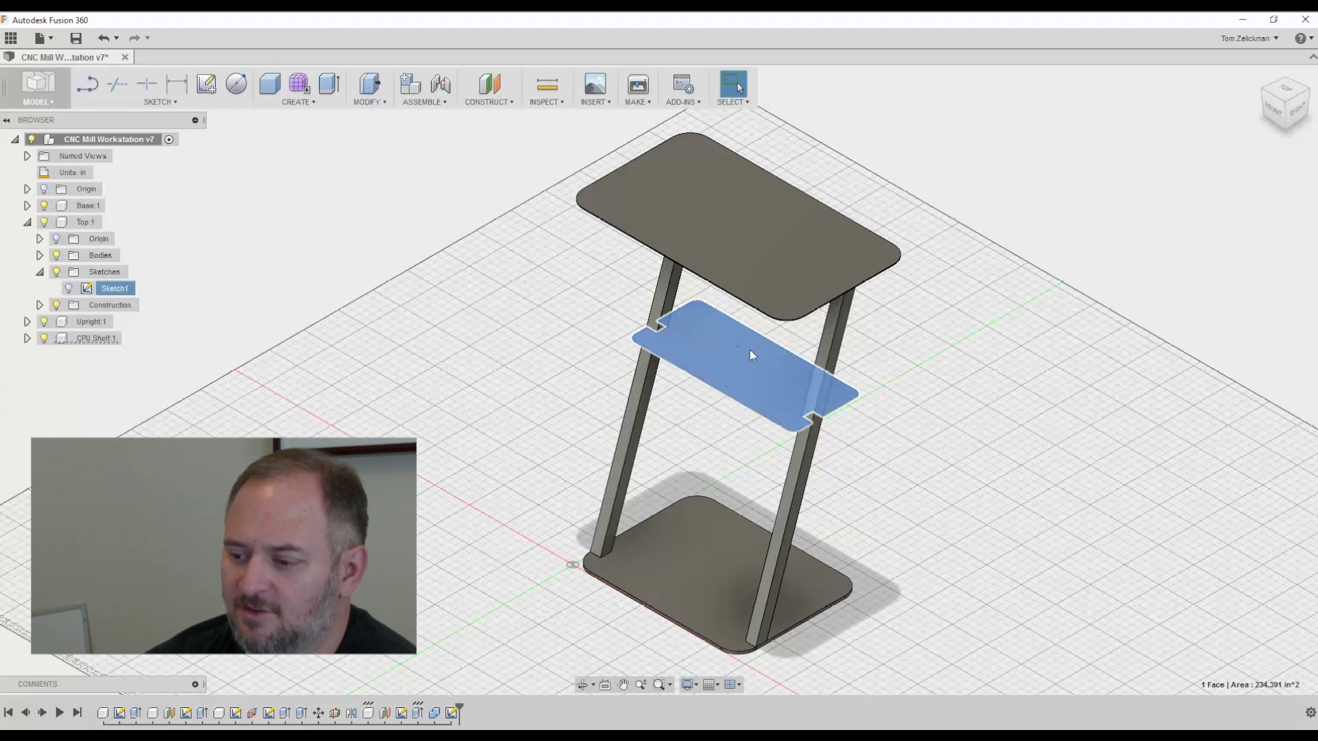
# Expand Base:1 > Sketches and select the base's Sketch1.
pyautogui.click(685, 562)
pyautogui.rightClick(686, 562)
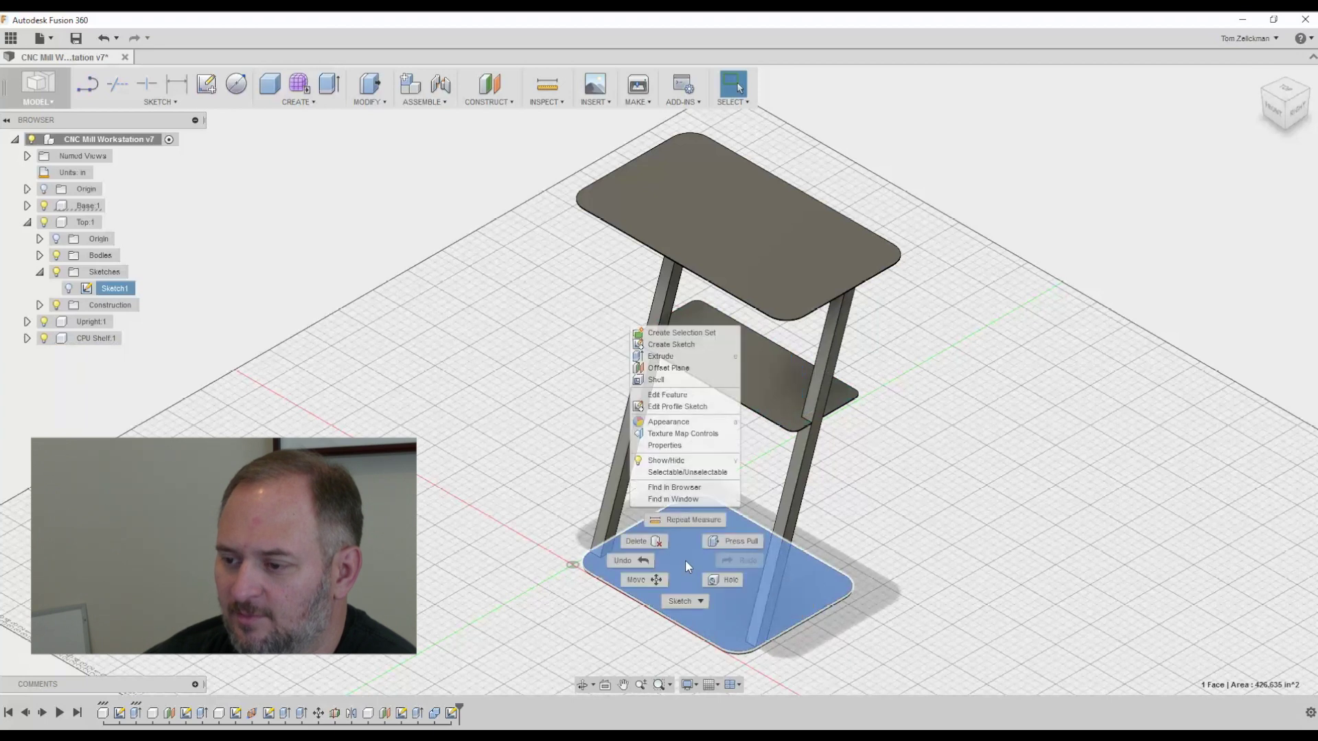
pyautogui.click(428, 456)
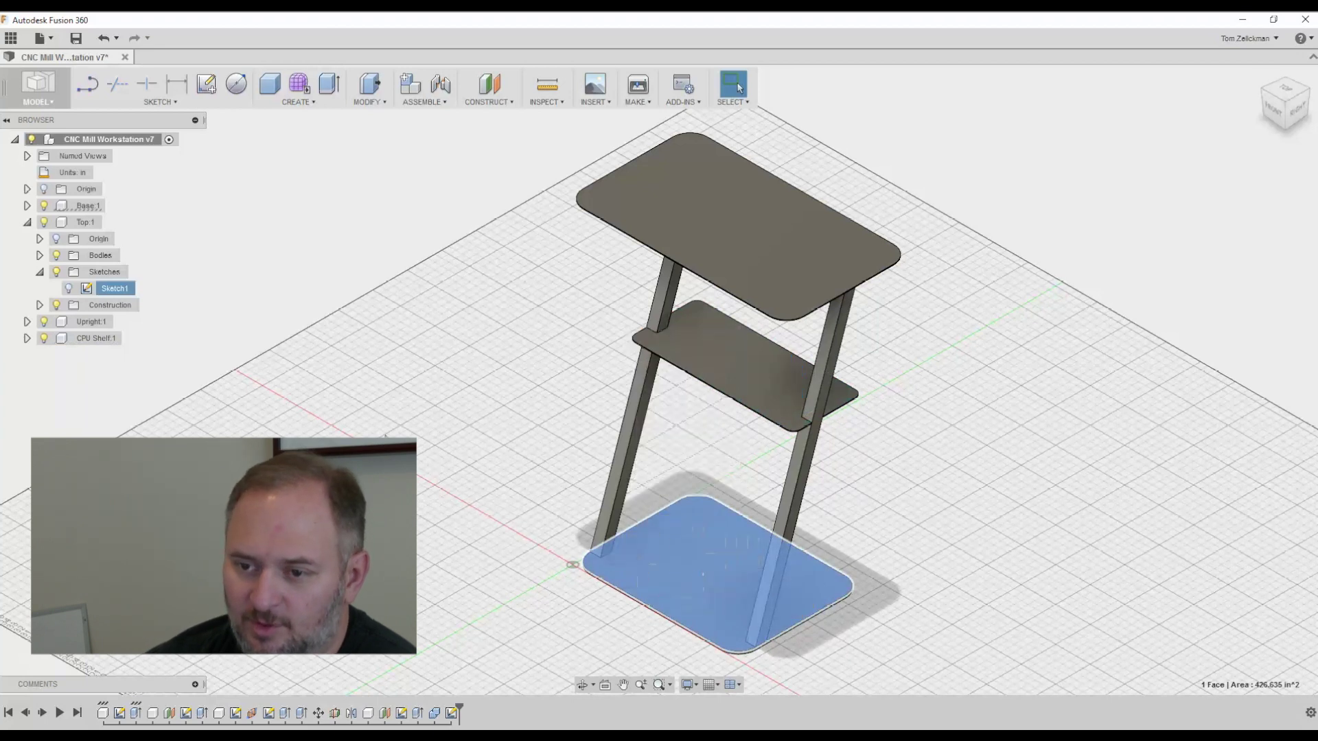
pyautogui.click(28, 206)
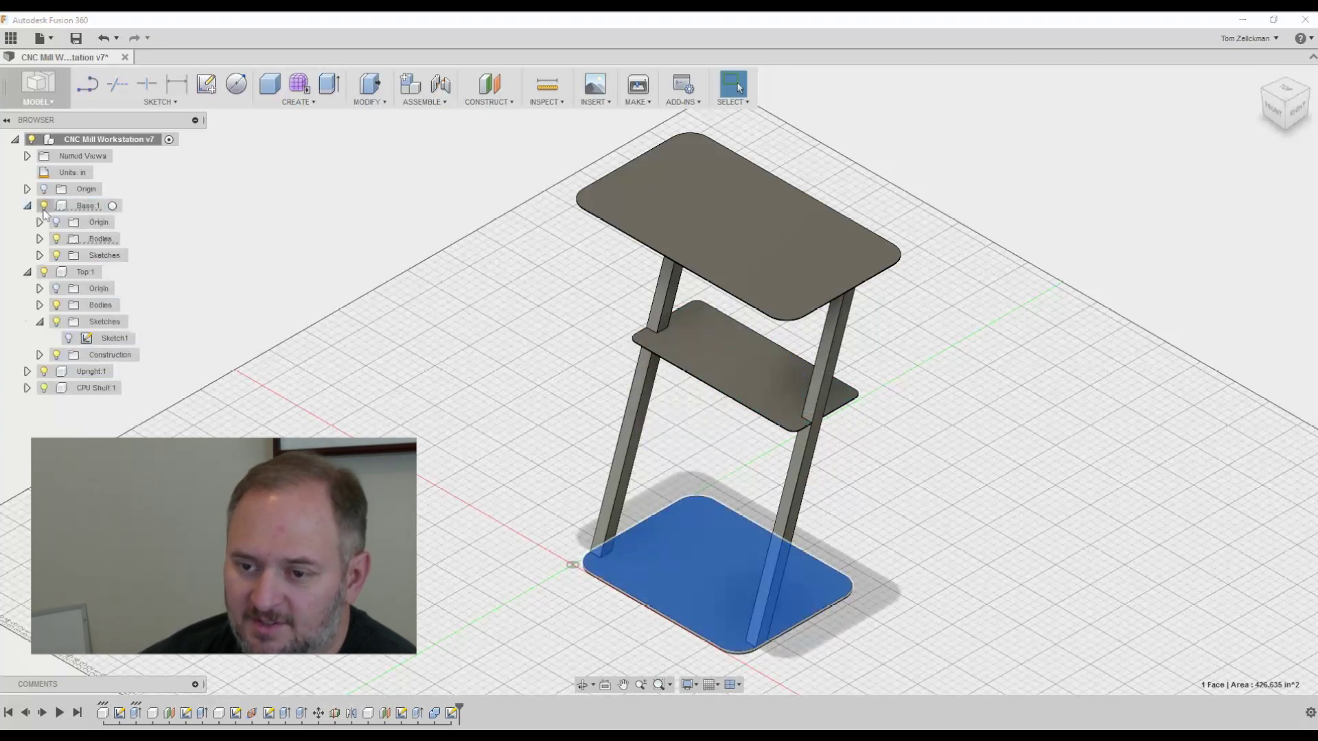
pyautogui.click(39, 255)
pyautogui.click(115, 272)
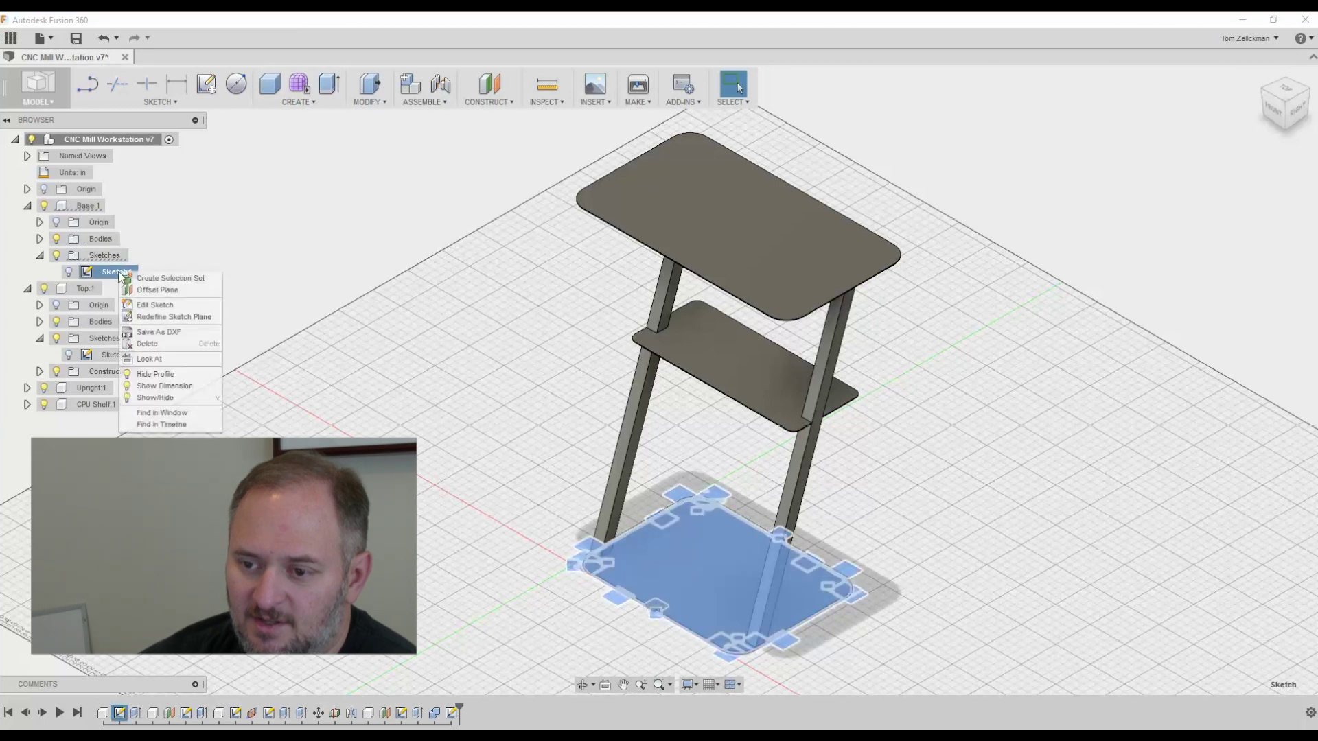
# Export the base's Sketch1 as a DXF named 'CNC Workstation Base'.
pyautogui.rightClick(118, 271)
pyautogui.click(187, 332)
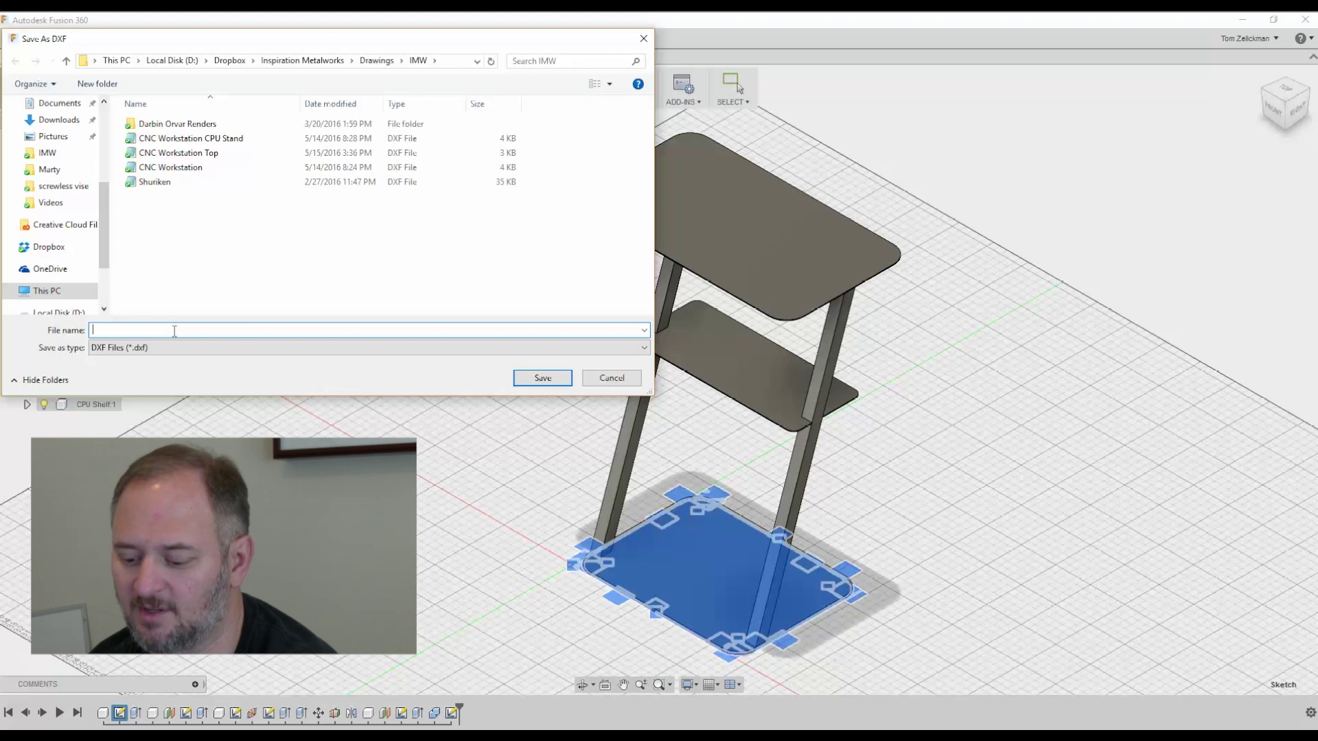
pyautogui.write('CNC')
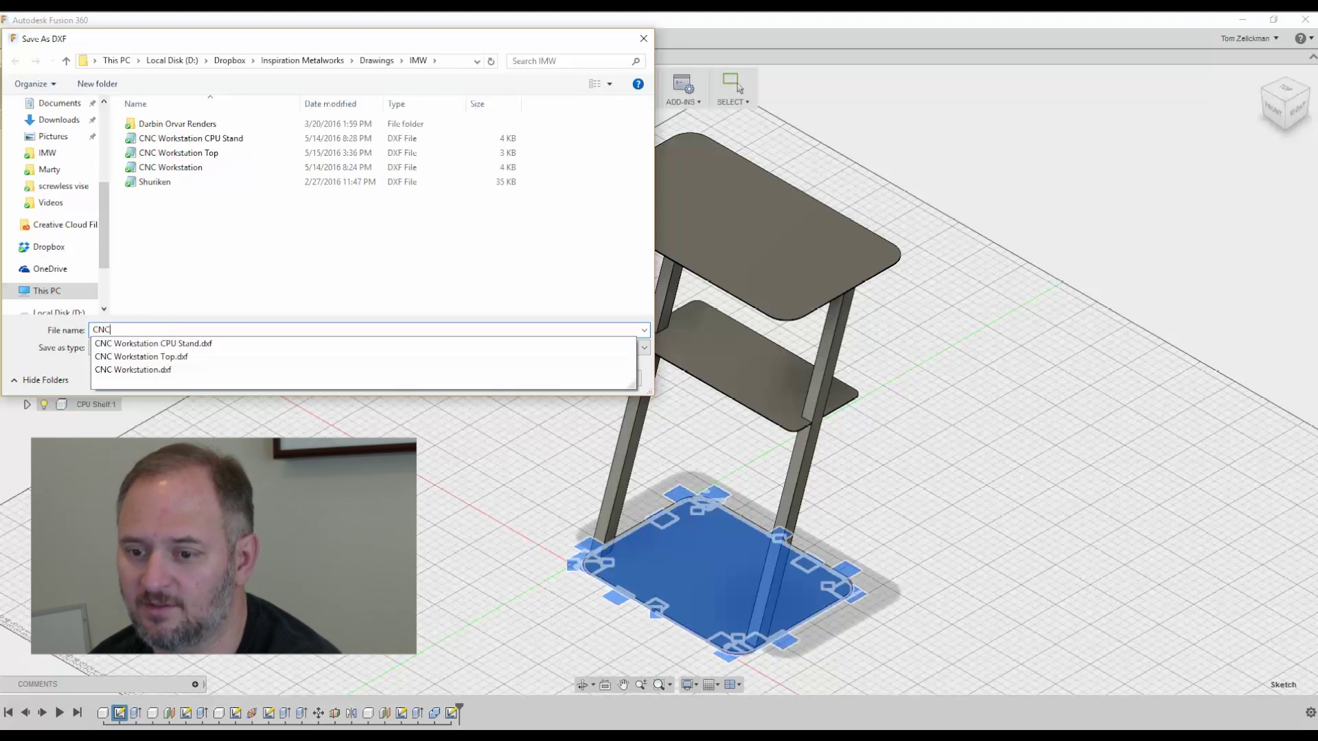
pyautogui.write(' Workst')
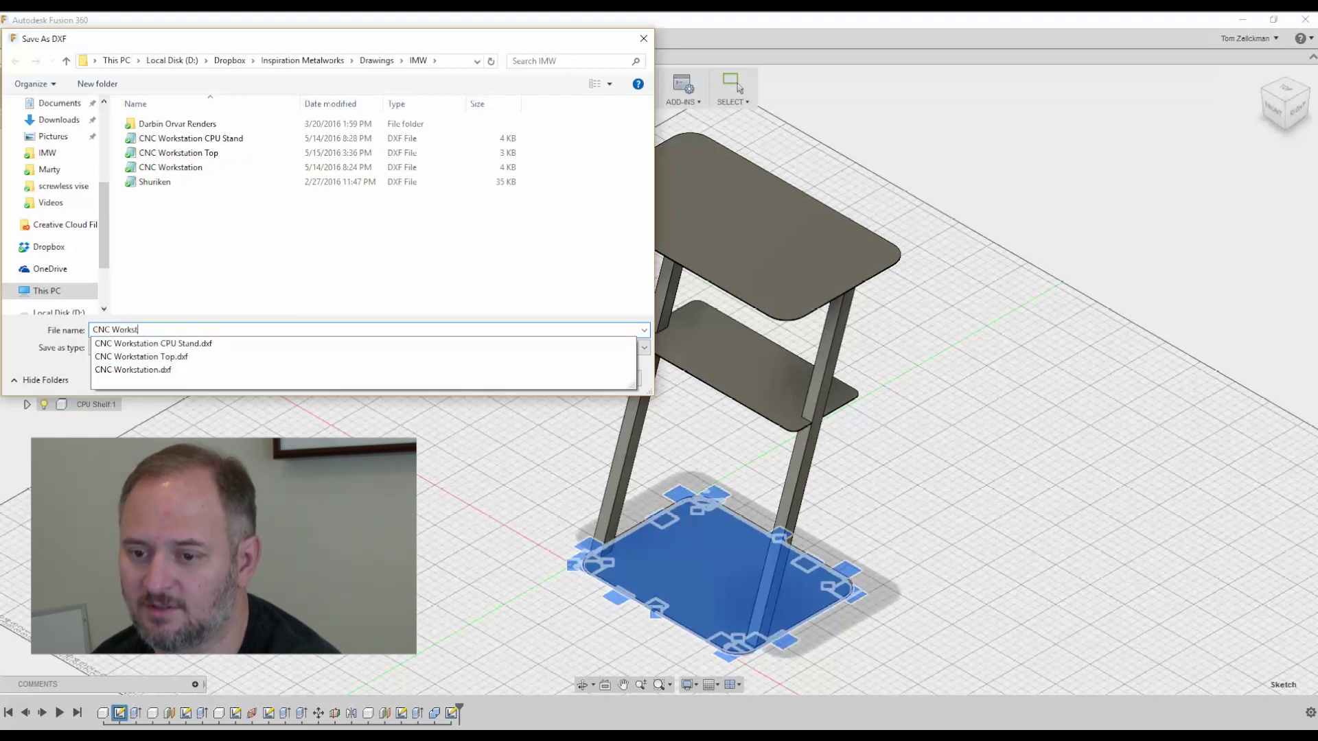
pyautogui.write('ation Baz')
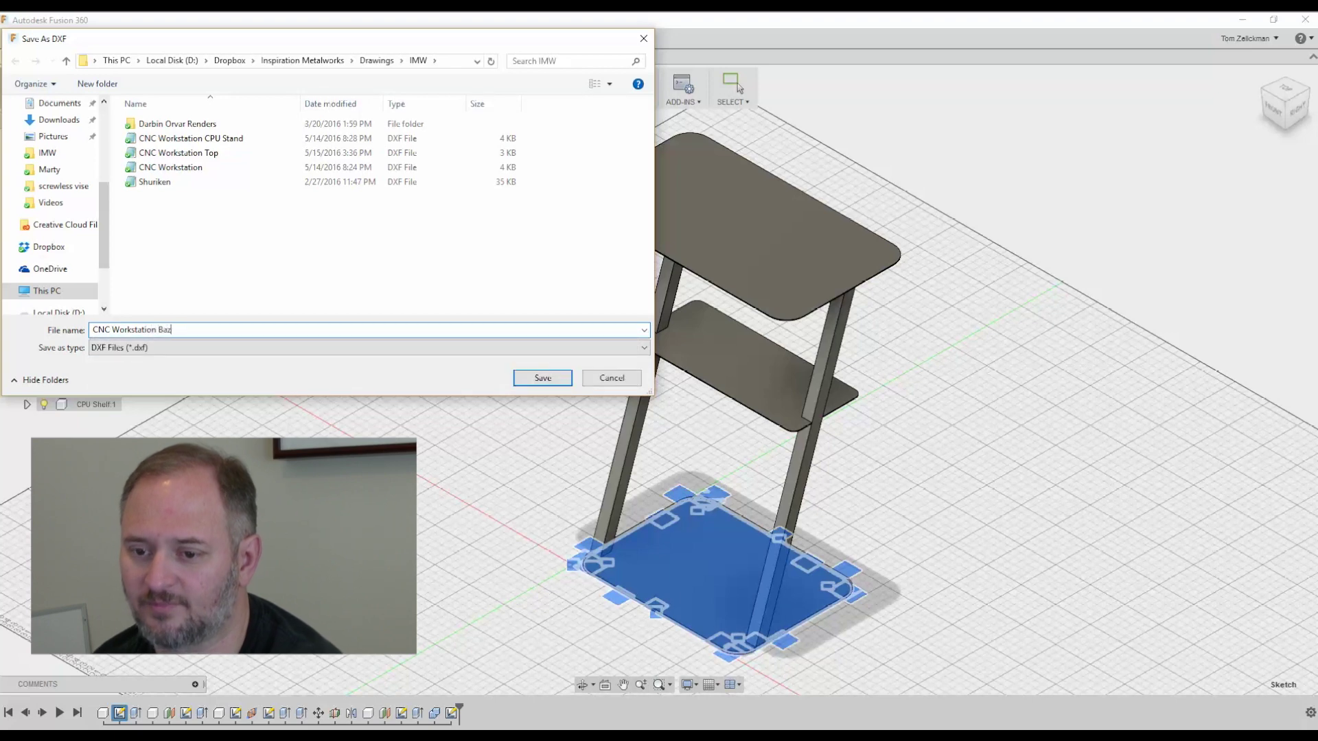
pyautogui.press('Return')
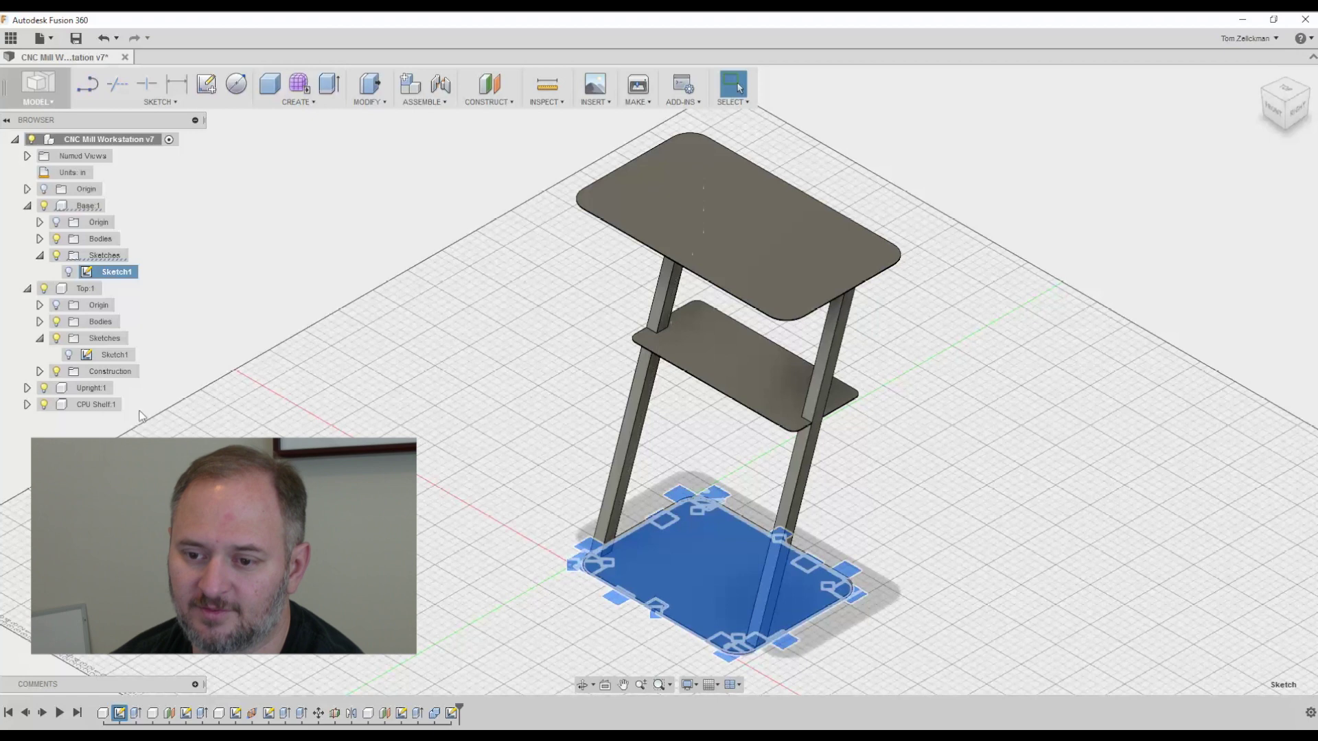
pyautogui.click(27, 405)
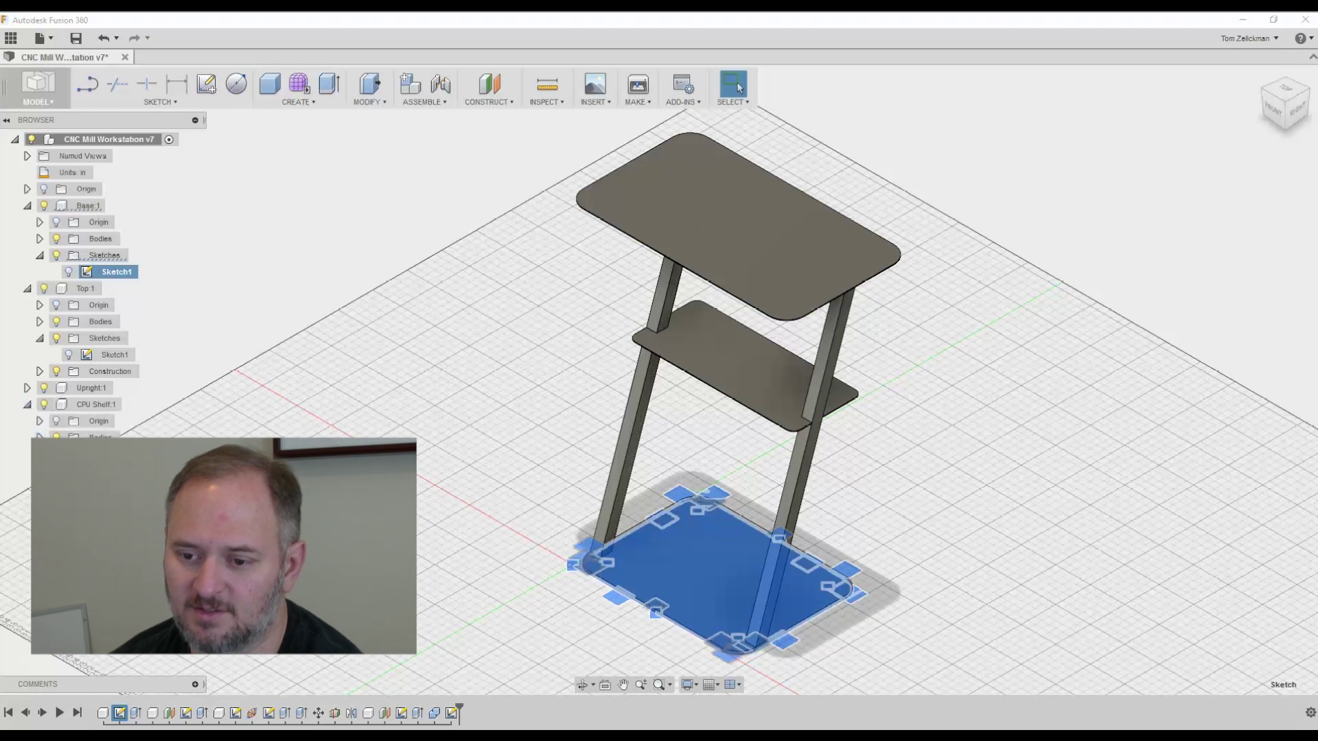
pyautogui.click(401, 713)
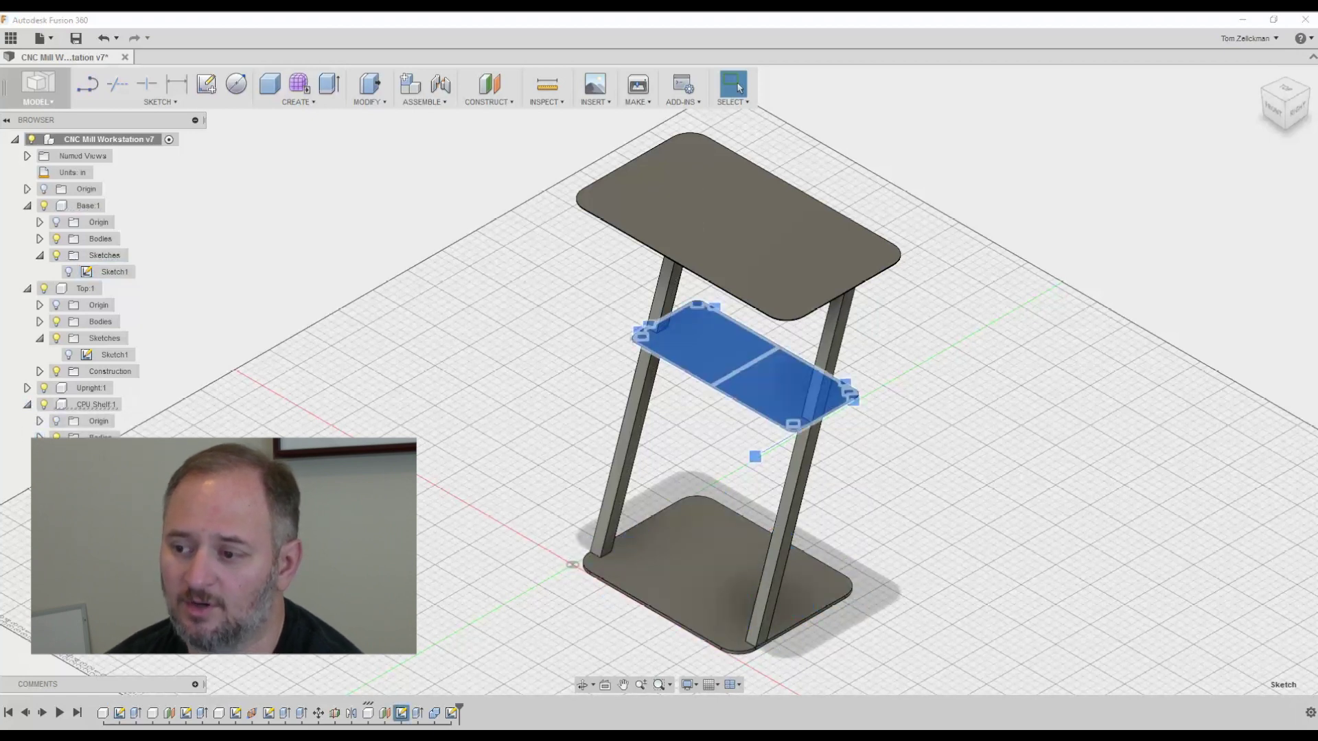
pyautogui.press('Escape')
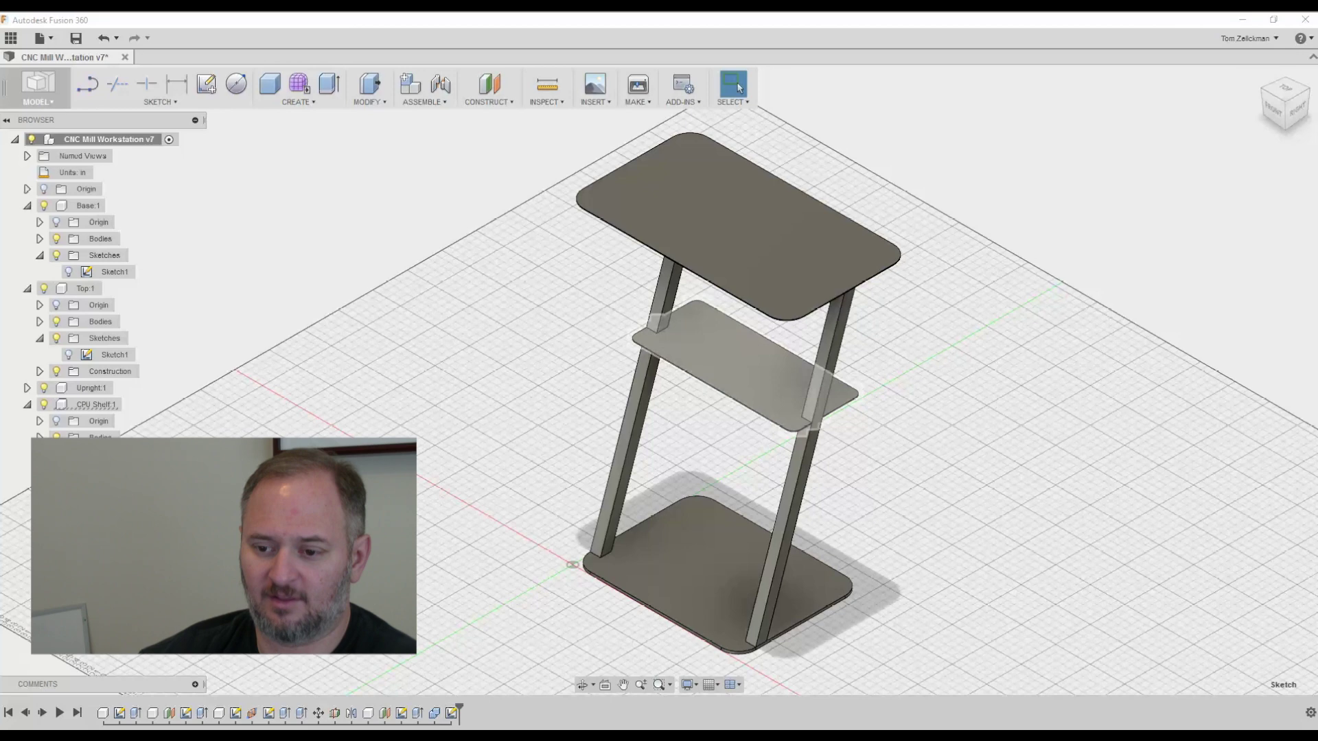
pyautogui.doubleClick(741, 364)
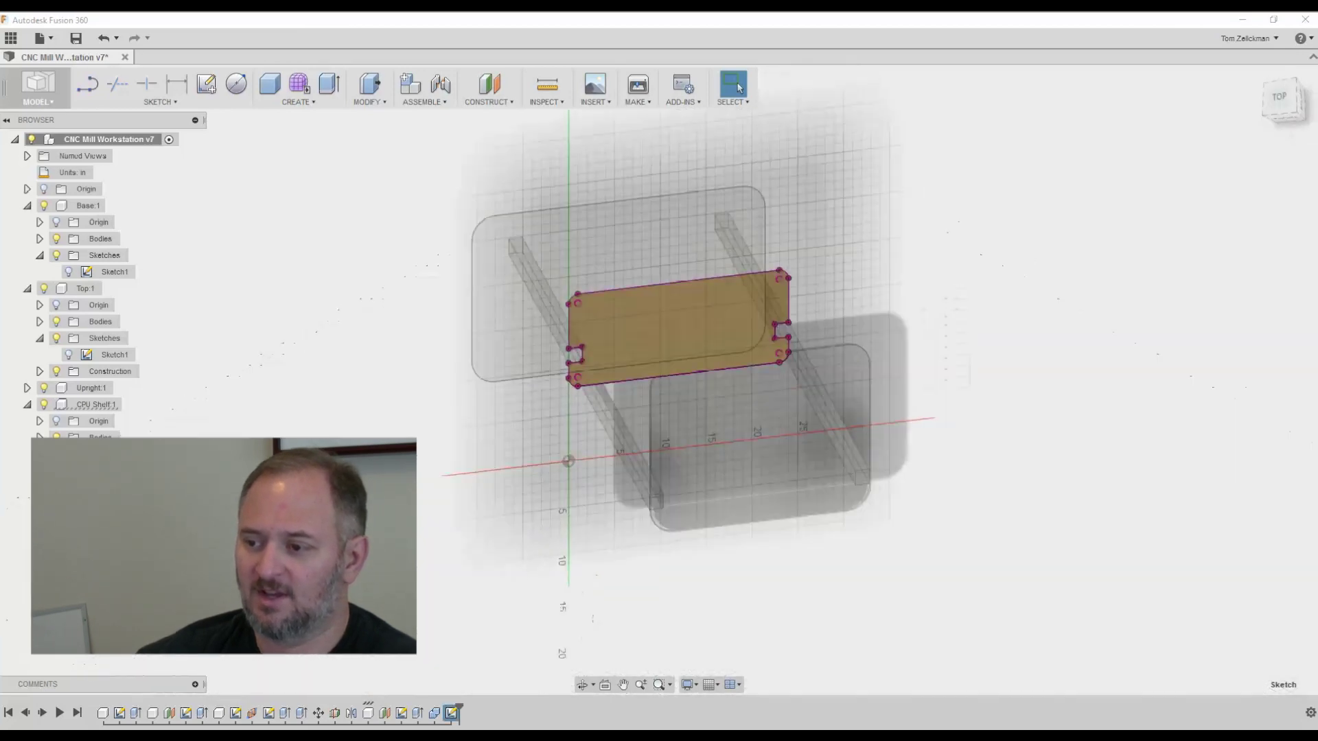
pyautogui.scroll(5, 670, 382)
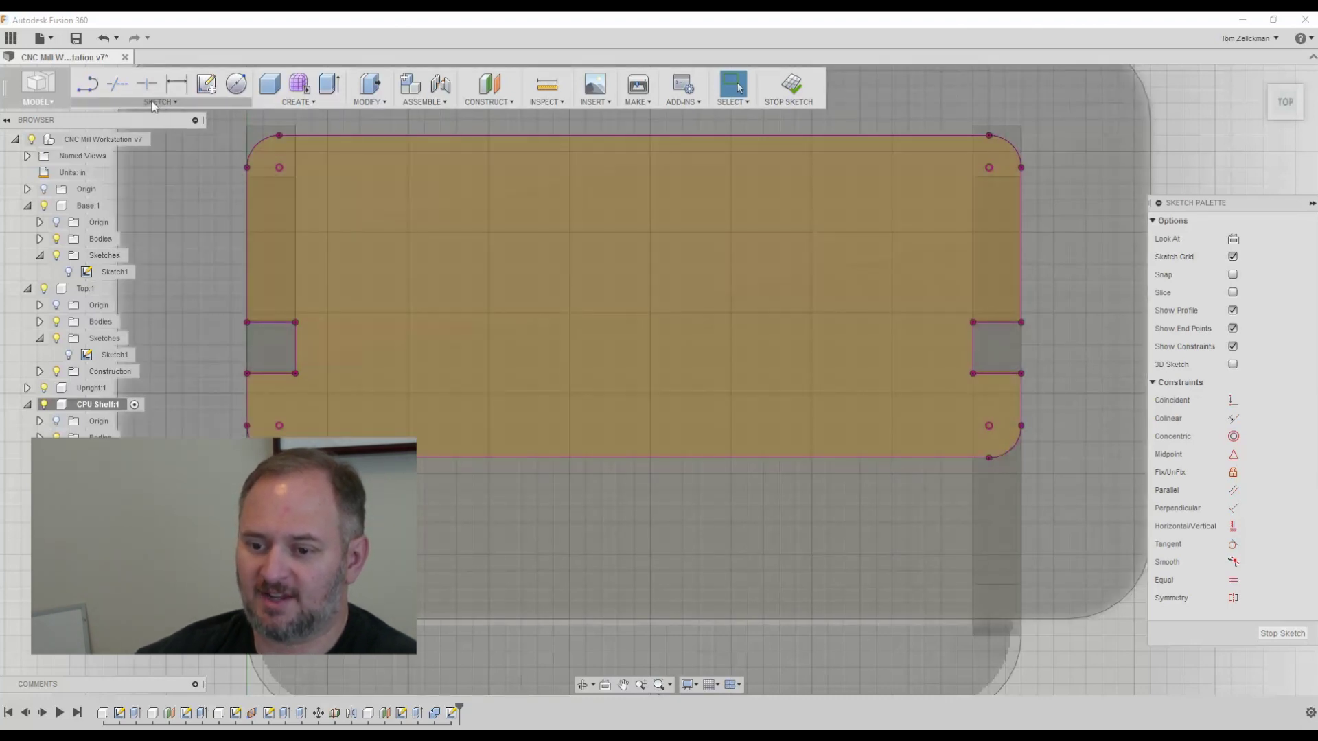
pyautogui.click(155, 103)
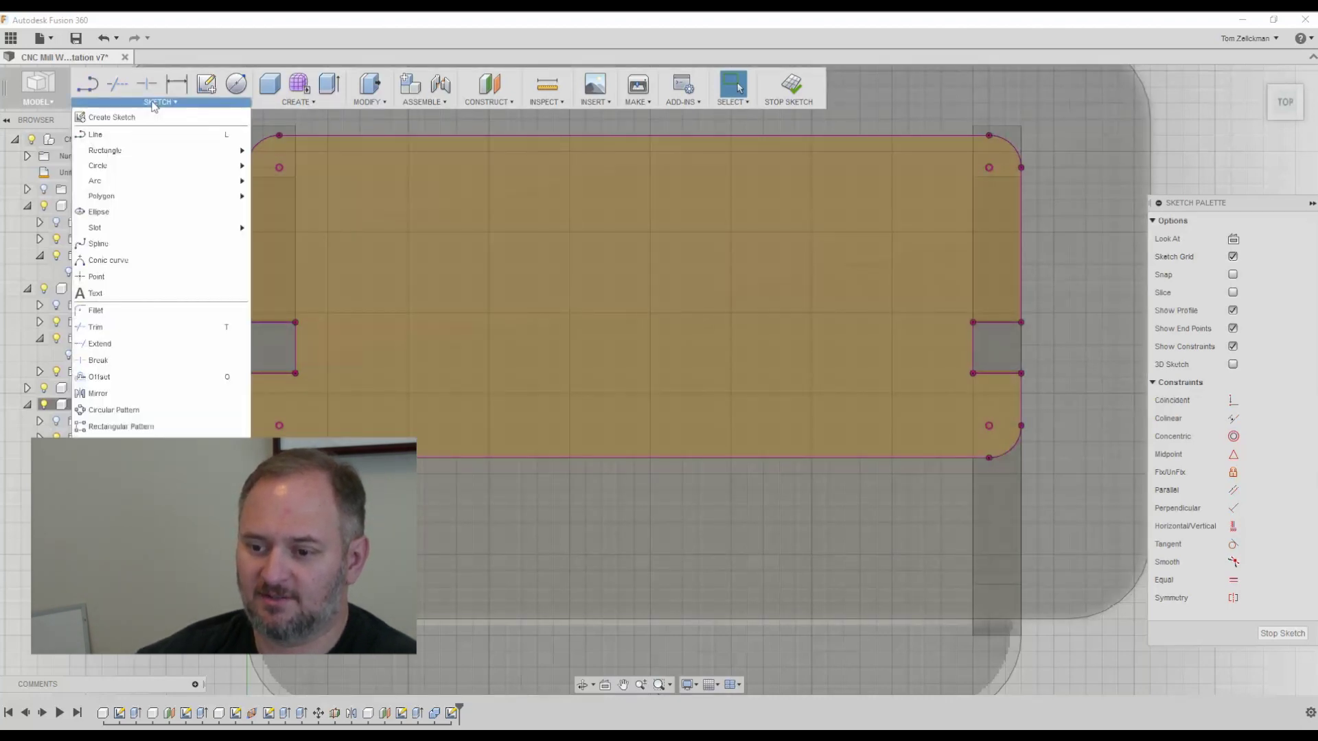
pyautogui.moveTo(158, 443)
pyautogui.click(296, 446)
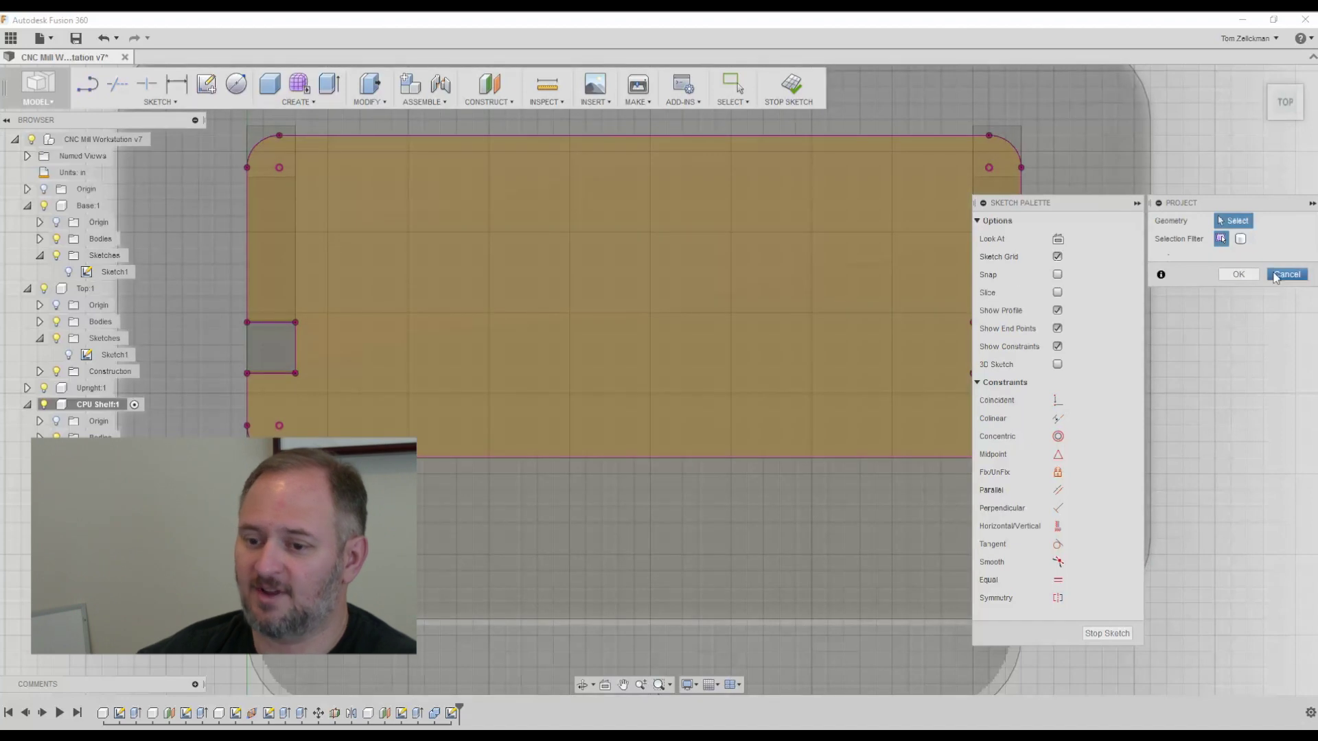
pyautogui.click(1280, 275)
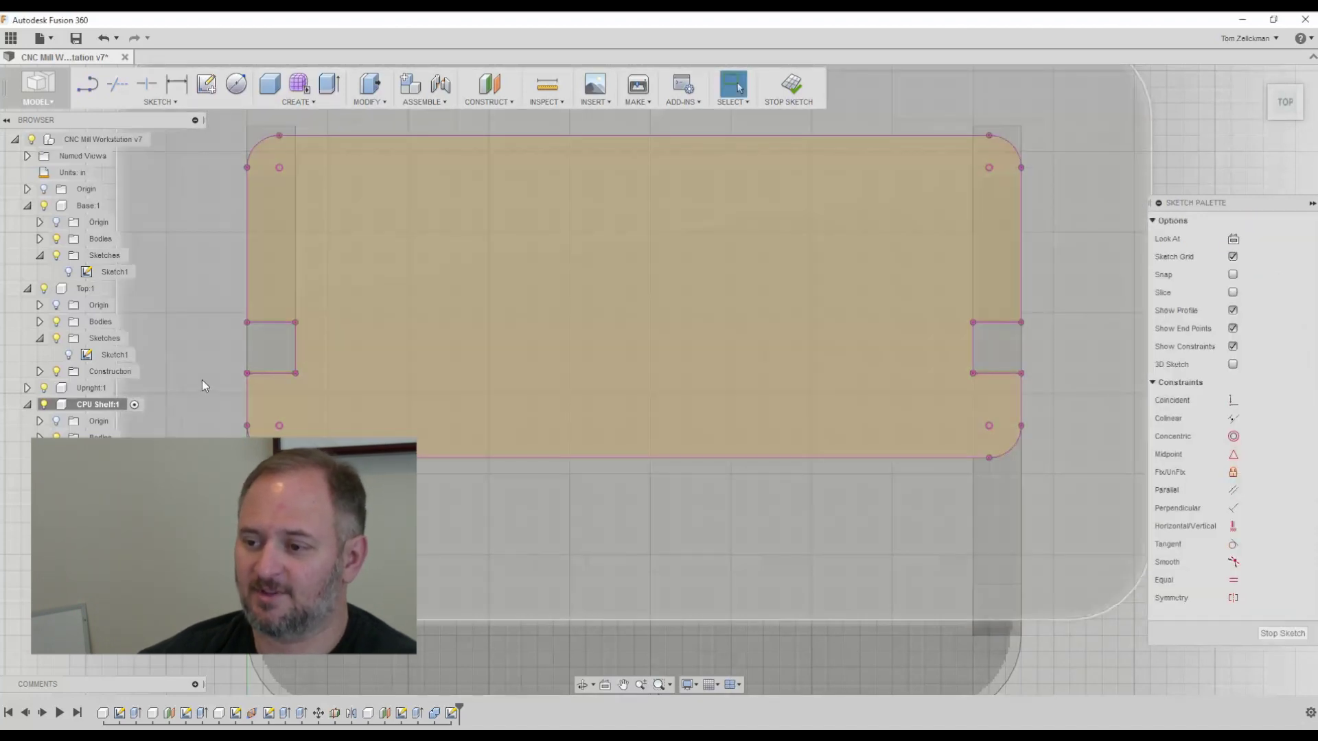
pyautogui.click(791, 83)
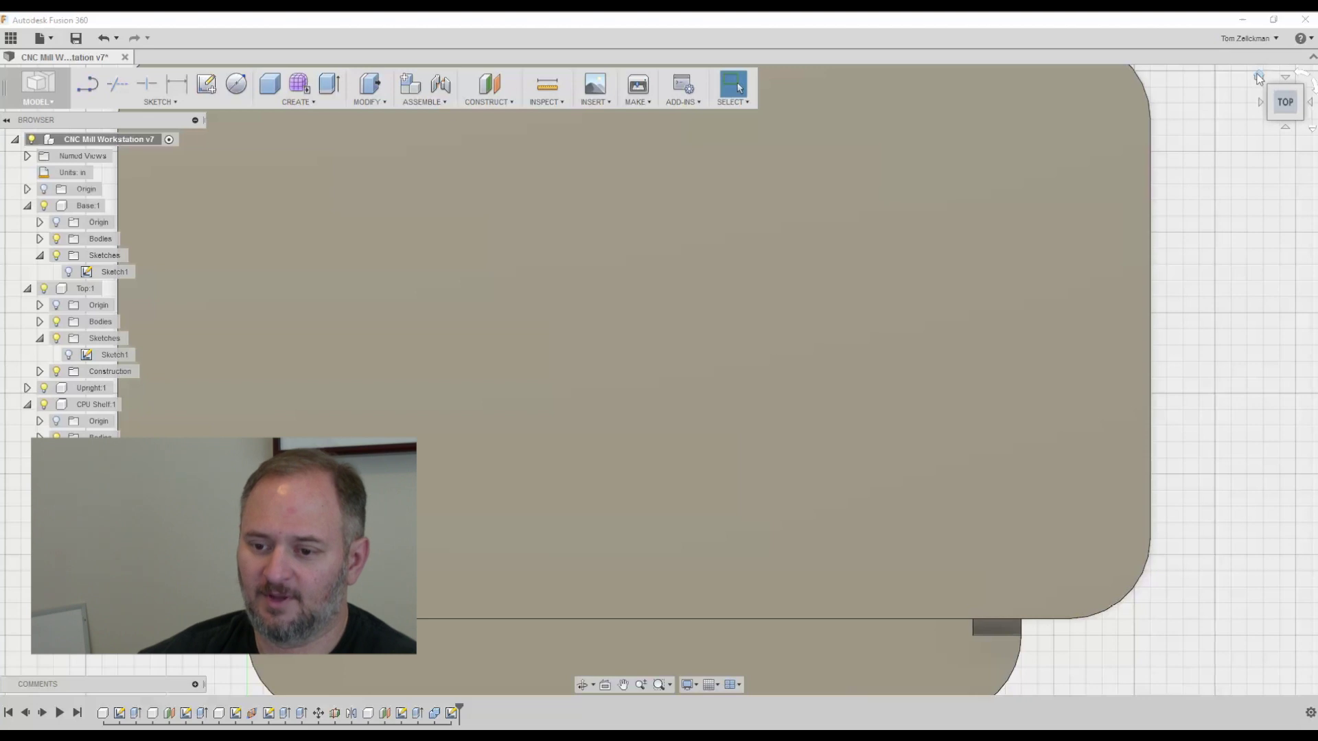
pyautogui.click(1259, 76)
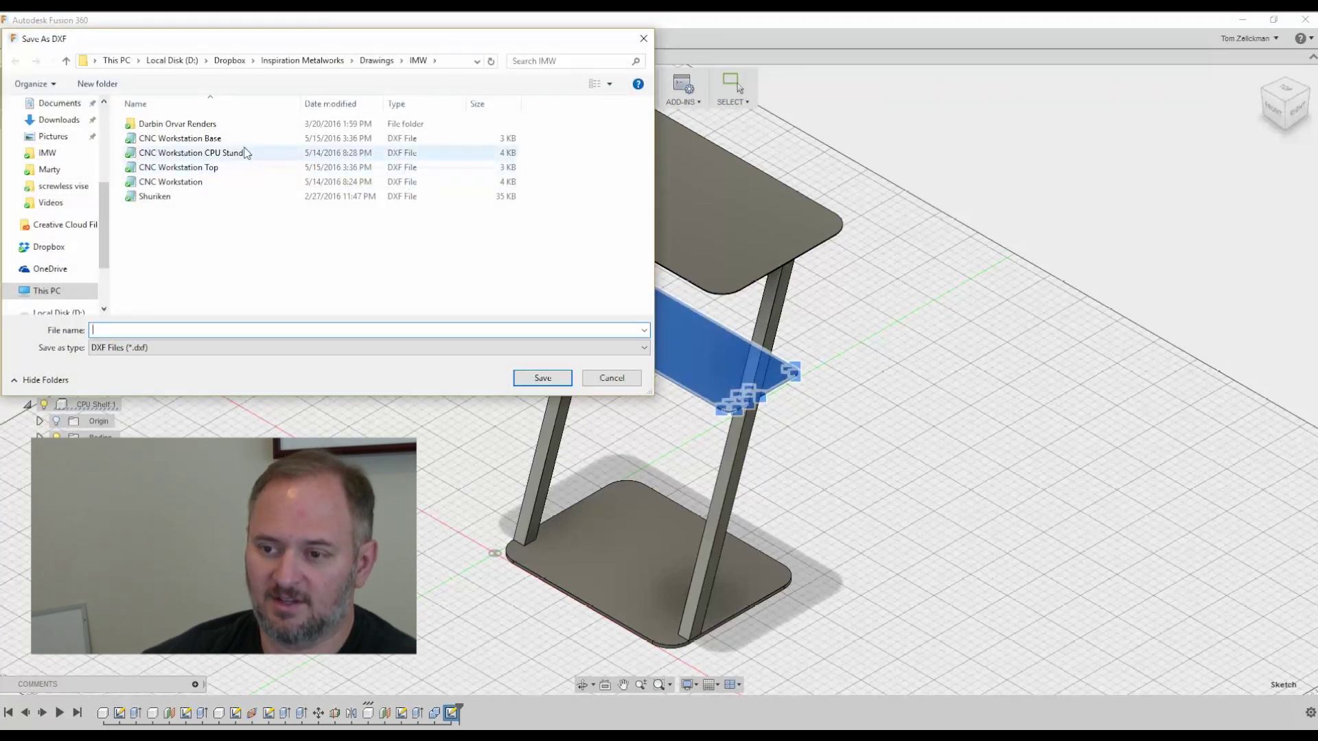
# Save the shelf sketch as 'CNC Workstation CPU Stand.dxf', overwriting the existing file.
pyautogui.click(256, 155)
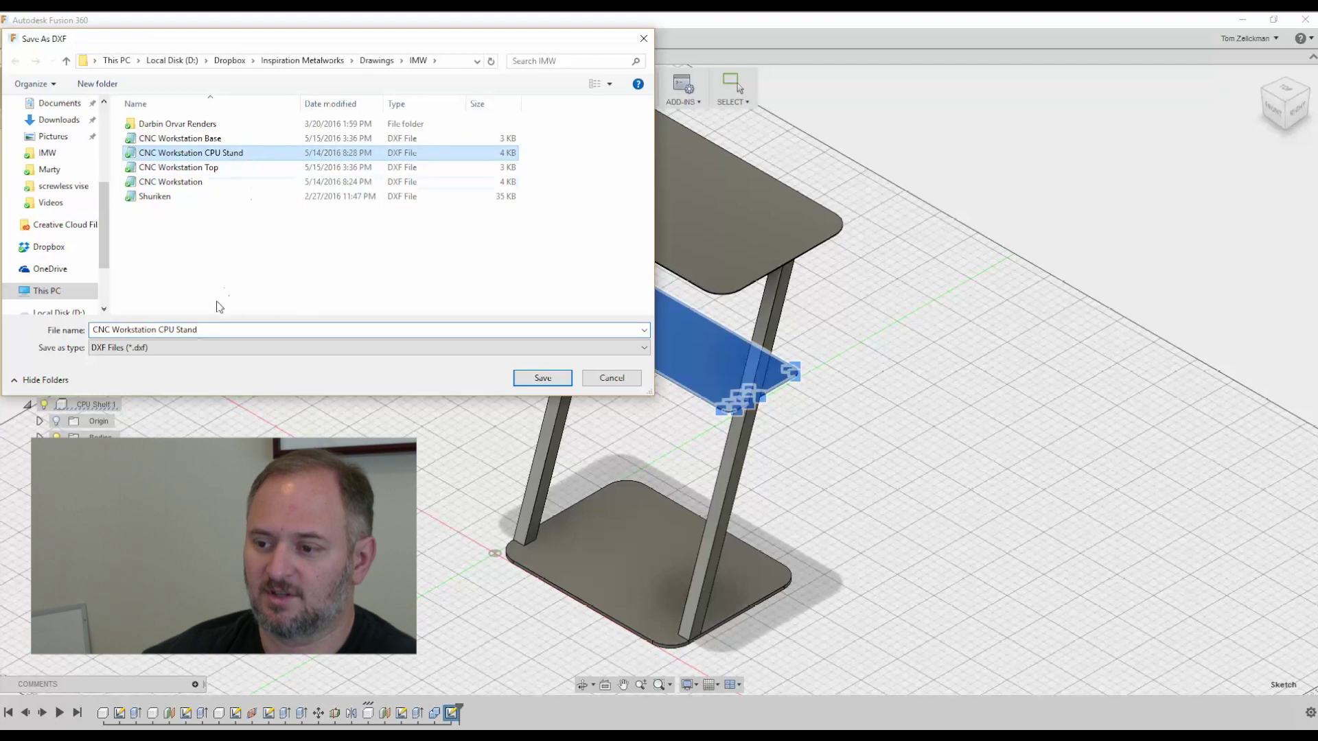
pyautogui.click(529, 381)
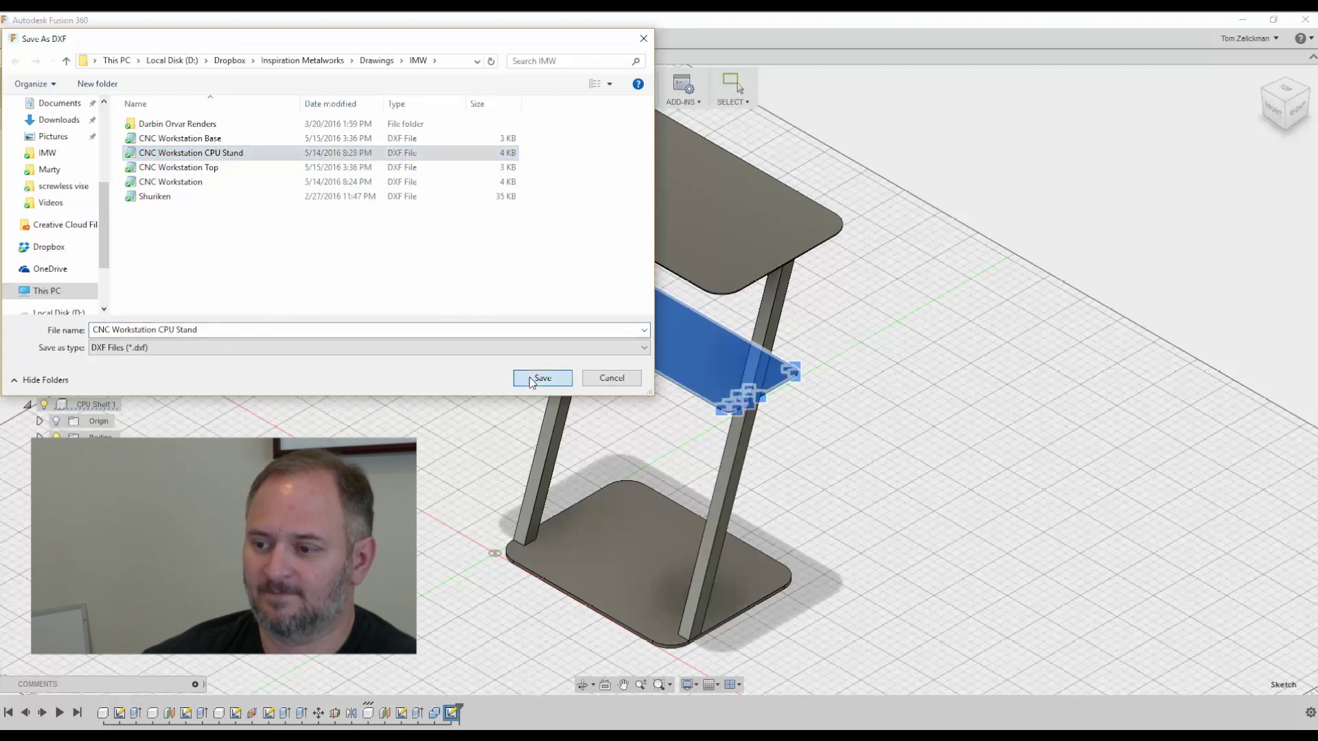
pyautogui.click(700, 382)
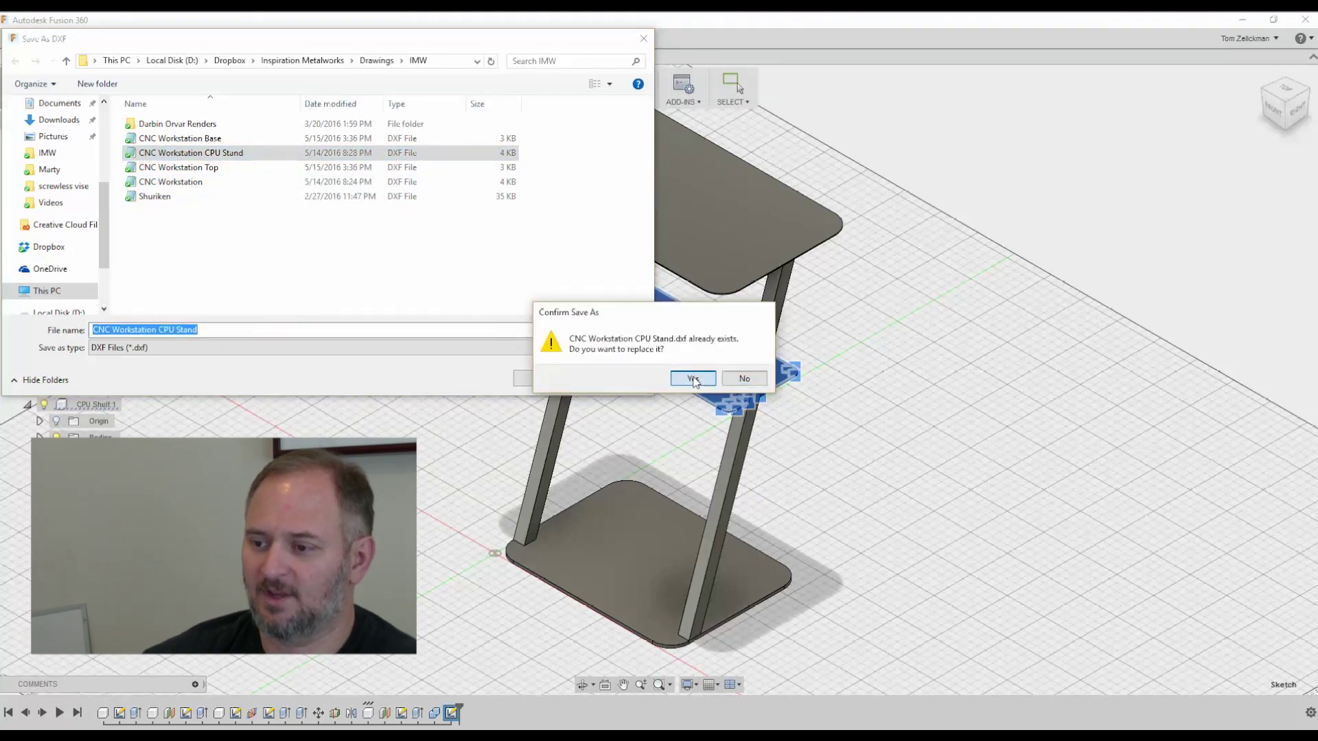
pyautogui.click(428, 372)
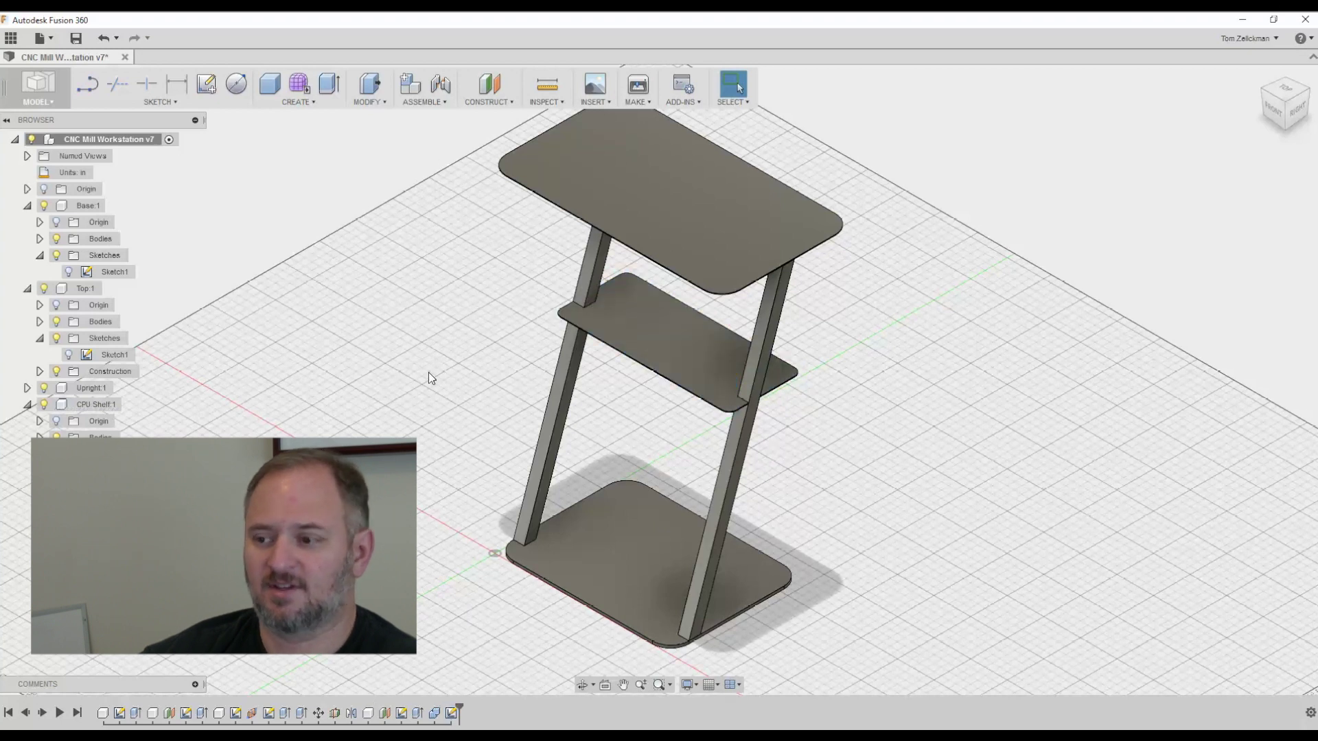